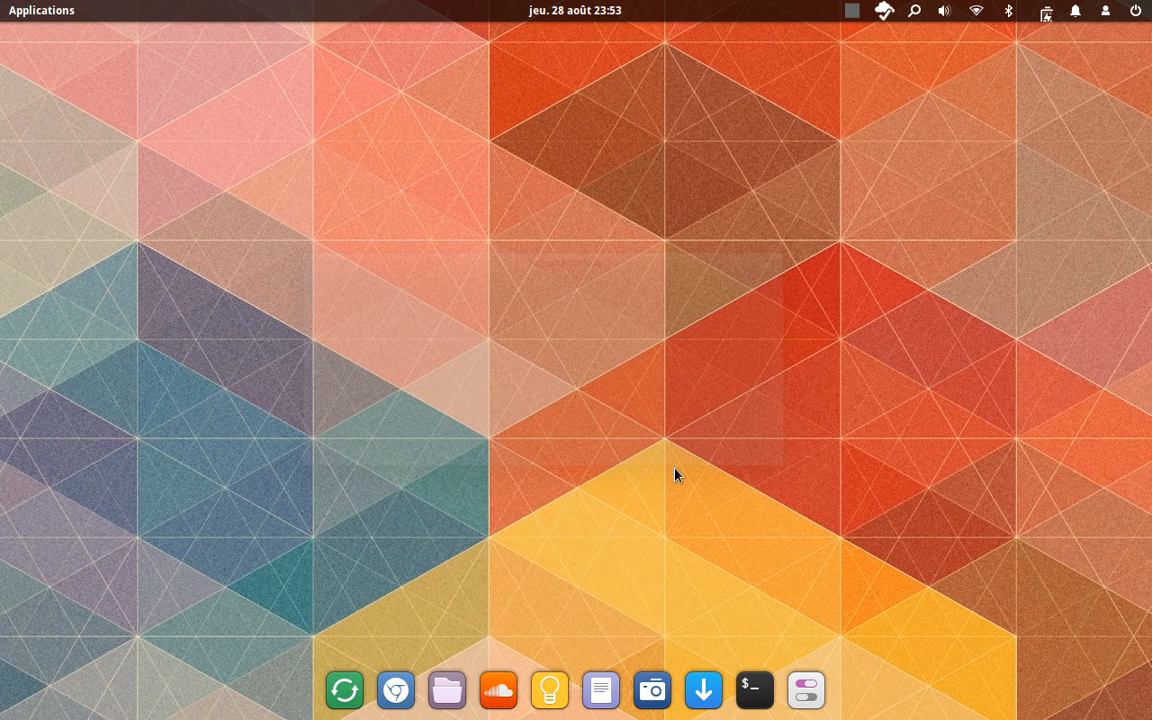
pyautogui.click(703, 689)
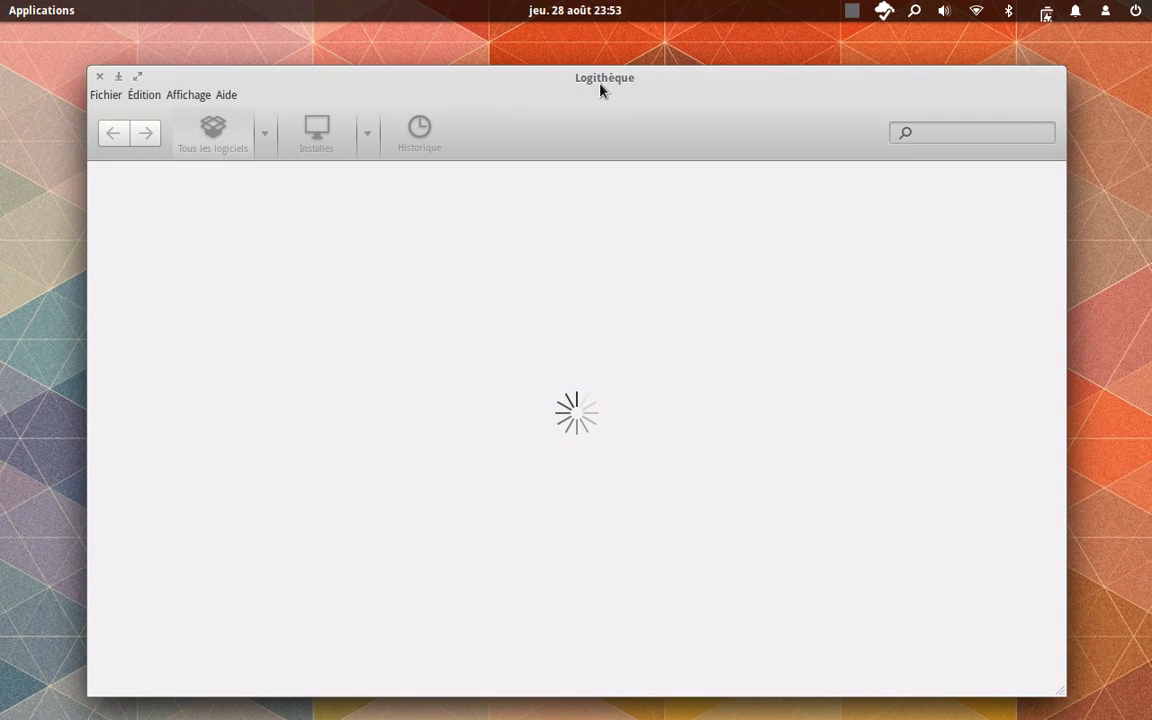
pyautogui.moveTo(597, 85); pyautogui.dragTo(595, 70)
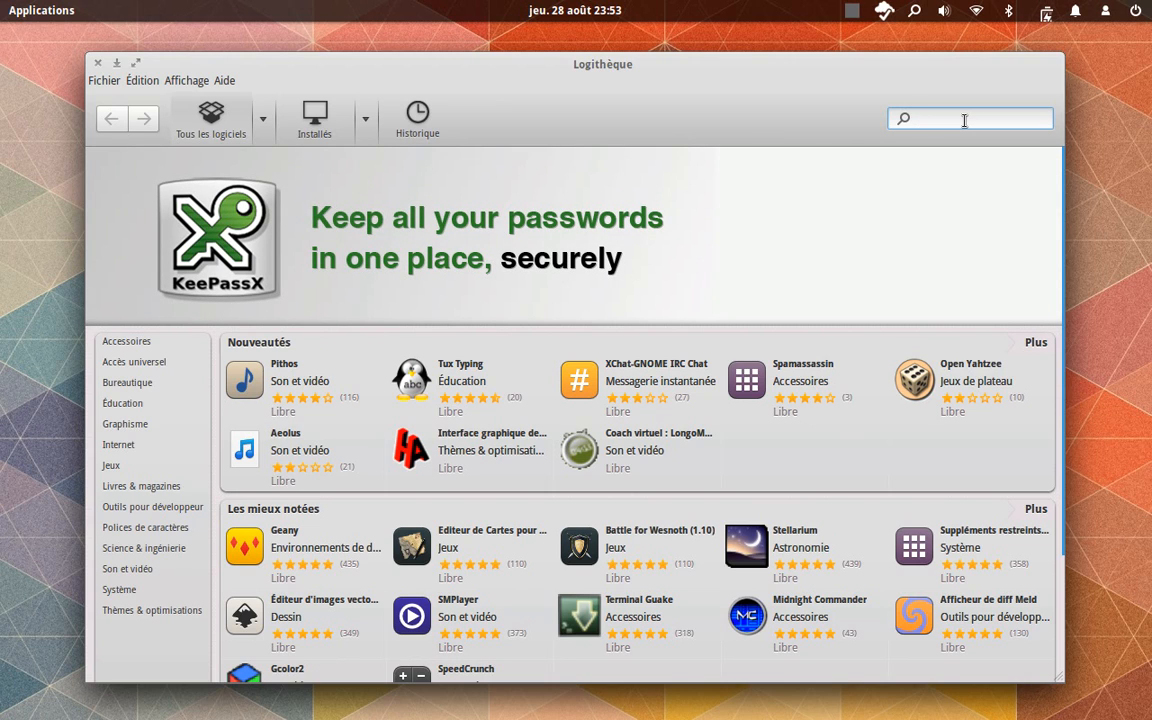
pyautogui.click(119, 63)
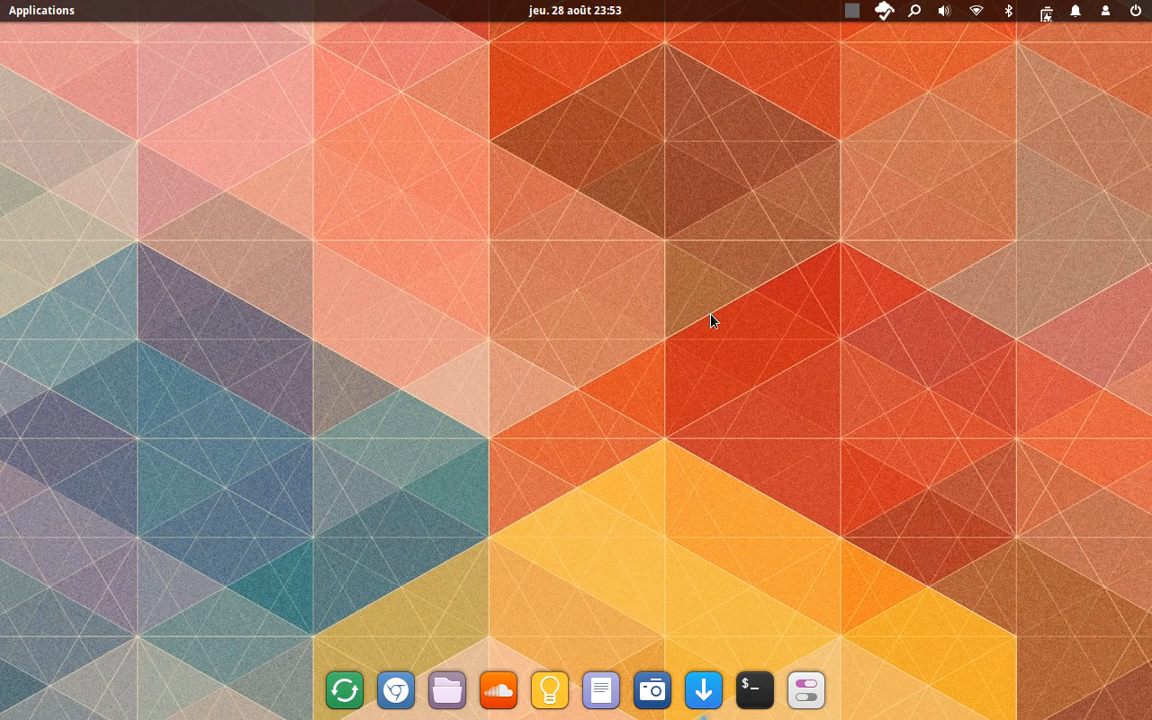
pyautogui.click(754, 690)
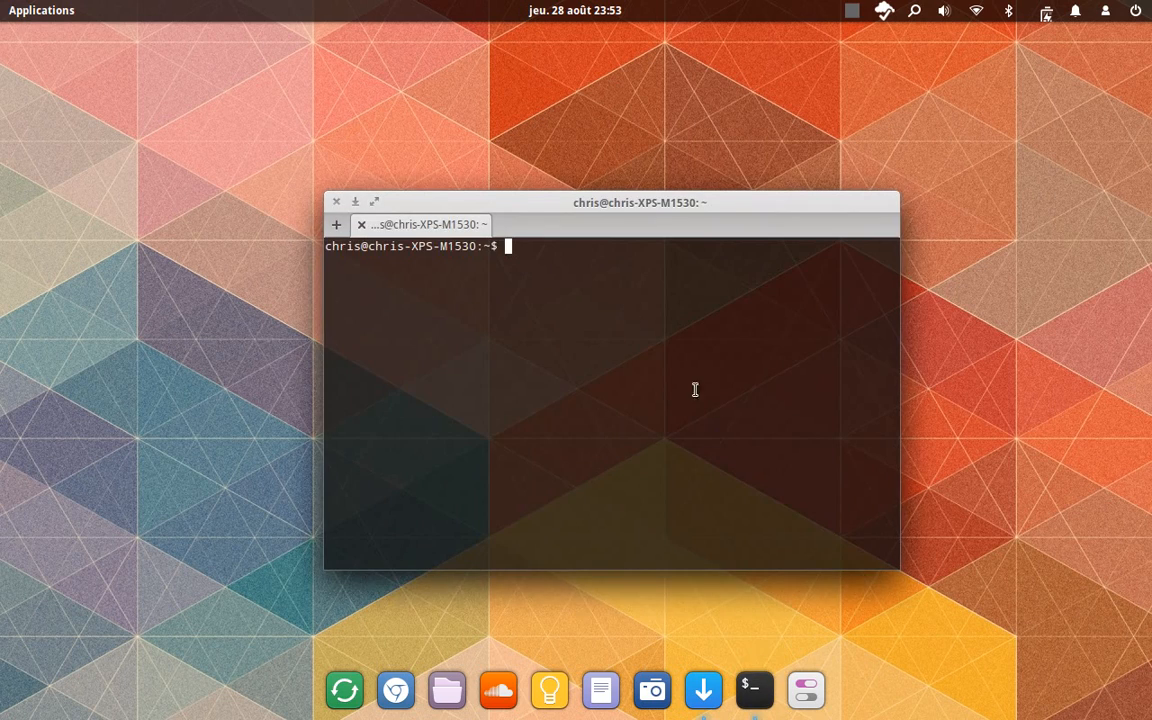
pyautogui.click(336, 201)
pyautogui.hotkey('ctrl', 'alt', 't')
pyautogui.click(336, 201)
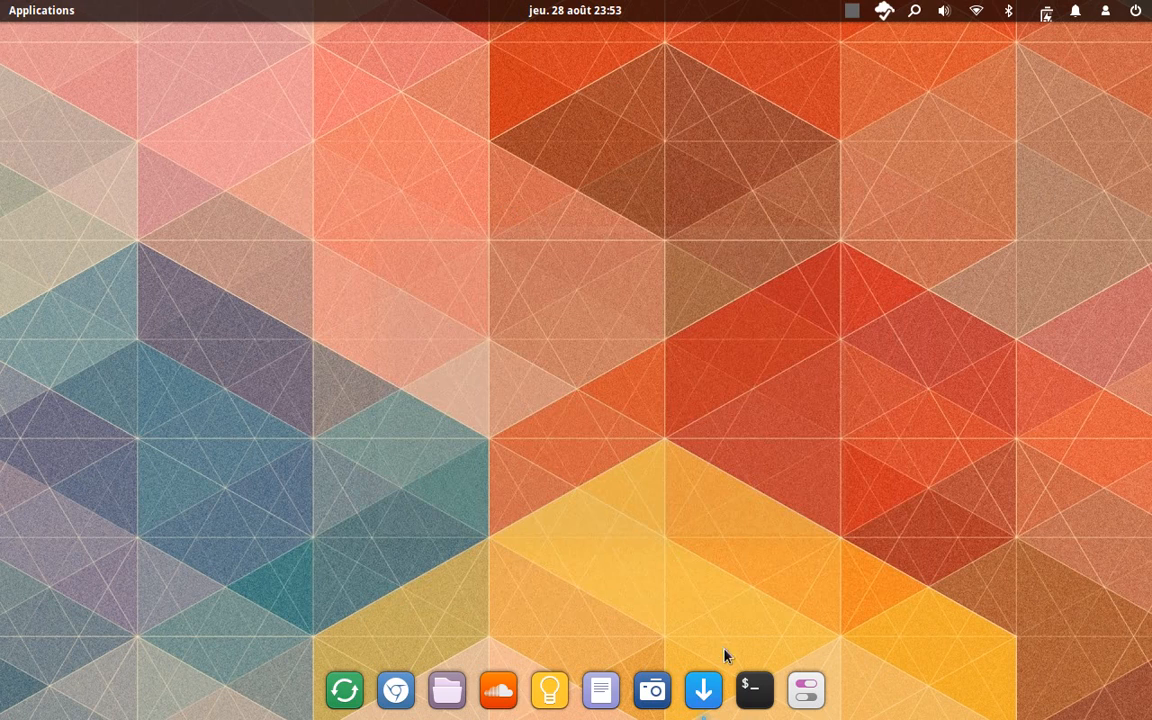
pyautogui.click(703, 690)
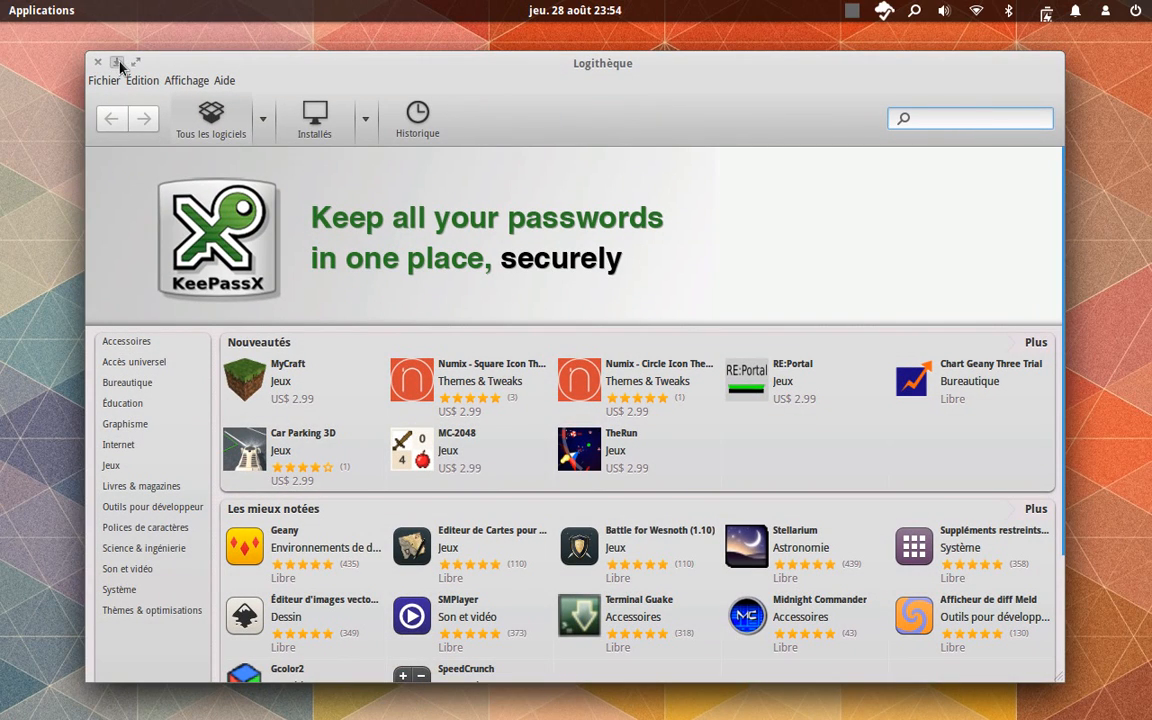
pyautogui.click(116, 63)
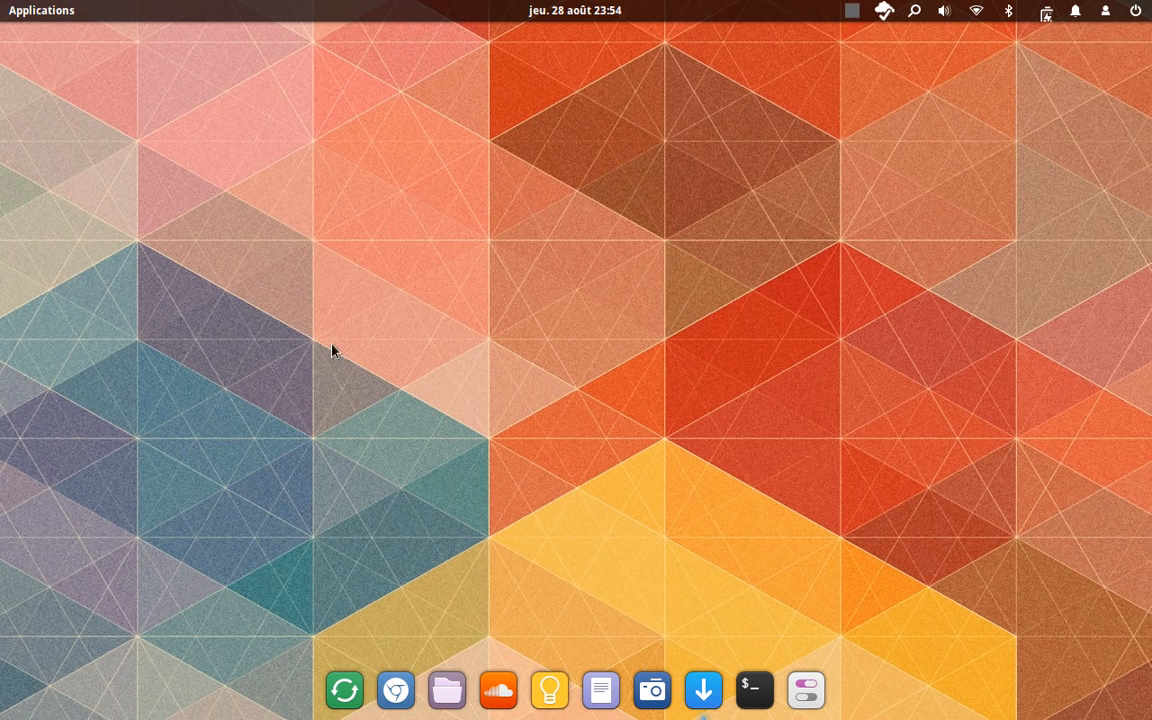
# - Search the Logithèque software centre for easystroke and open the details page of Reconnaissance de mouvements Easystroke
pyautogui.click(704, 690)
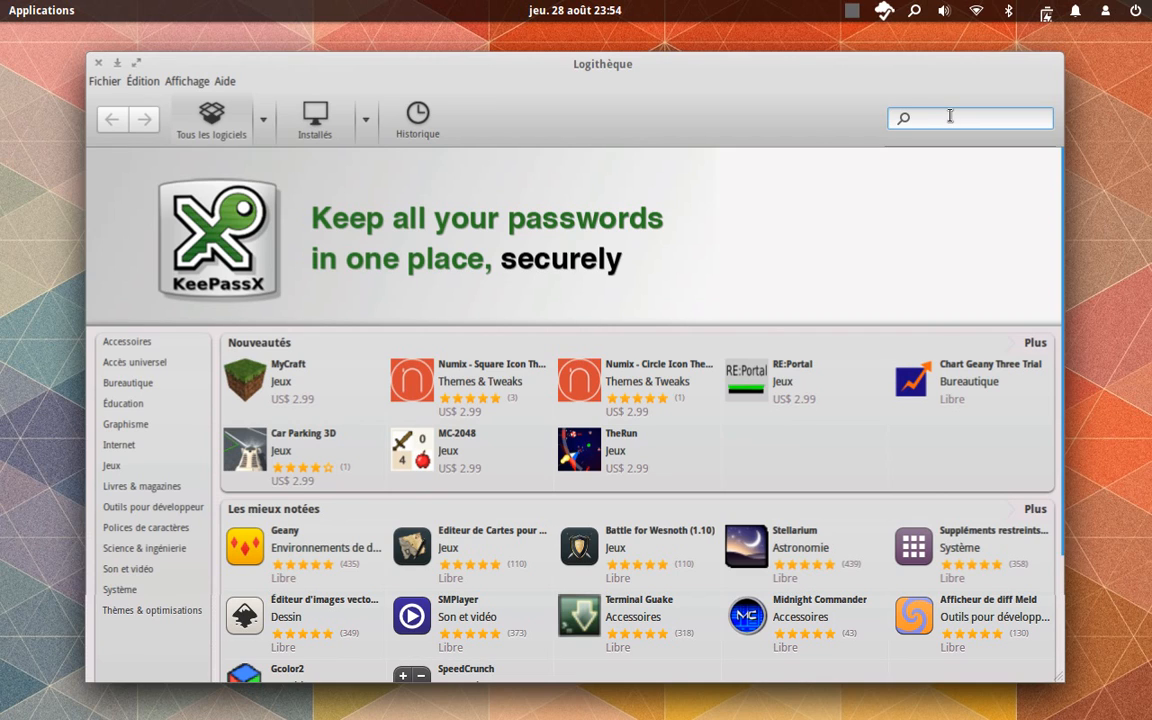
pyautogui.write('easy')
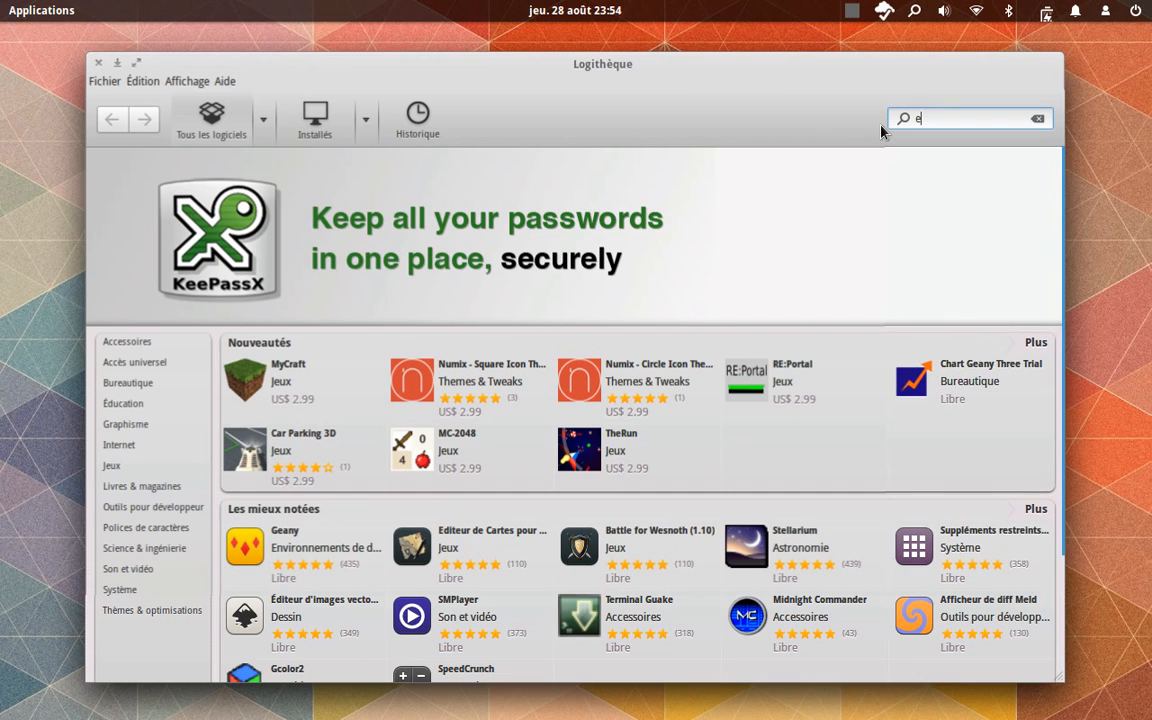
pyautogui.write('stroke')
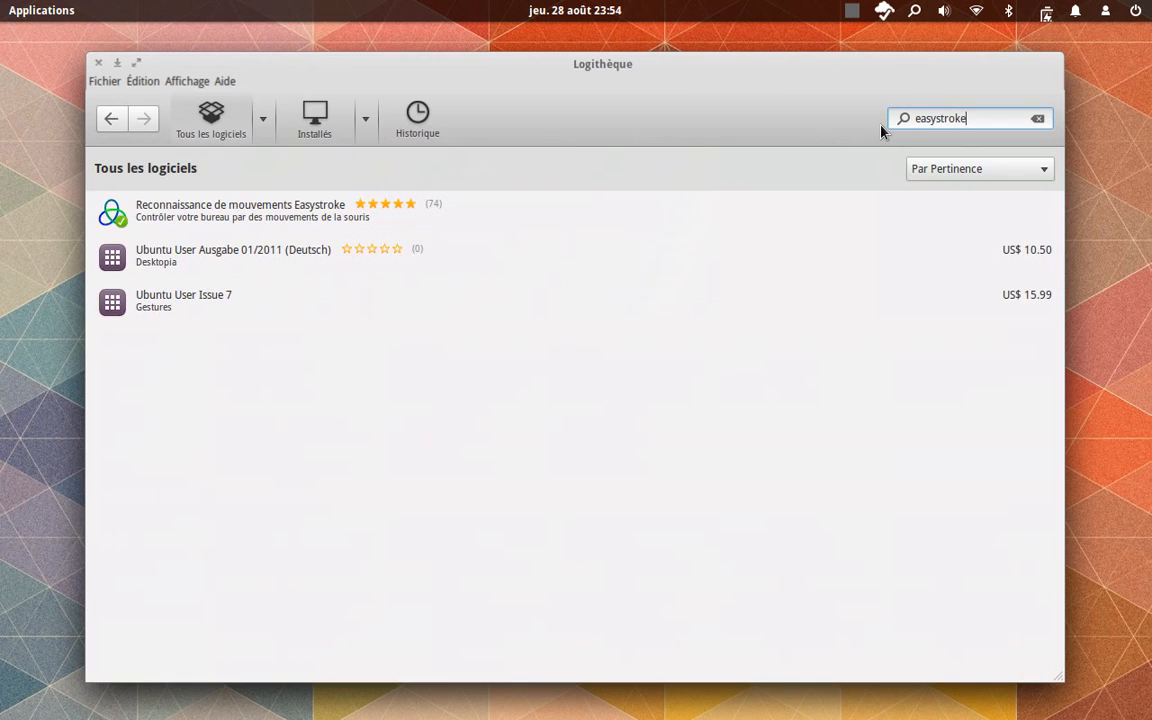
pyautogui.click(735, 216)
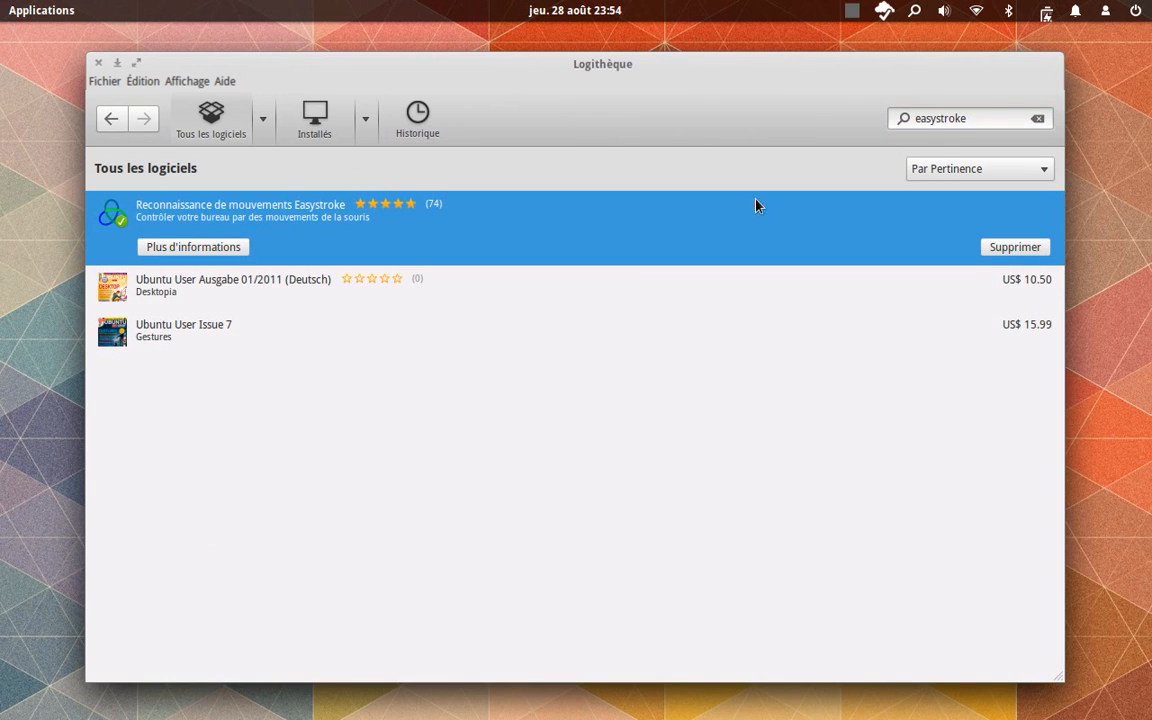
pyautogui.doubleClick(758, 219)
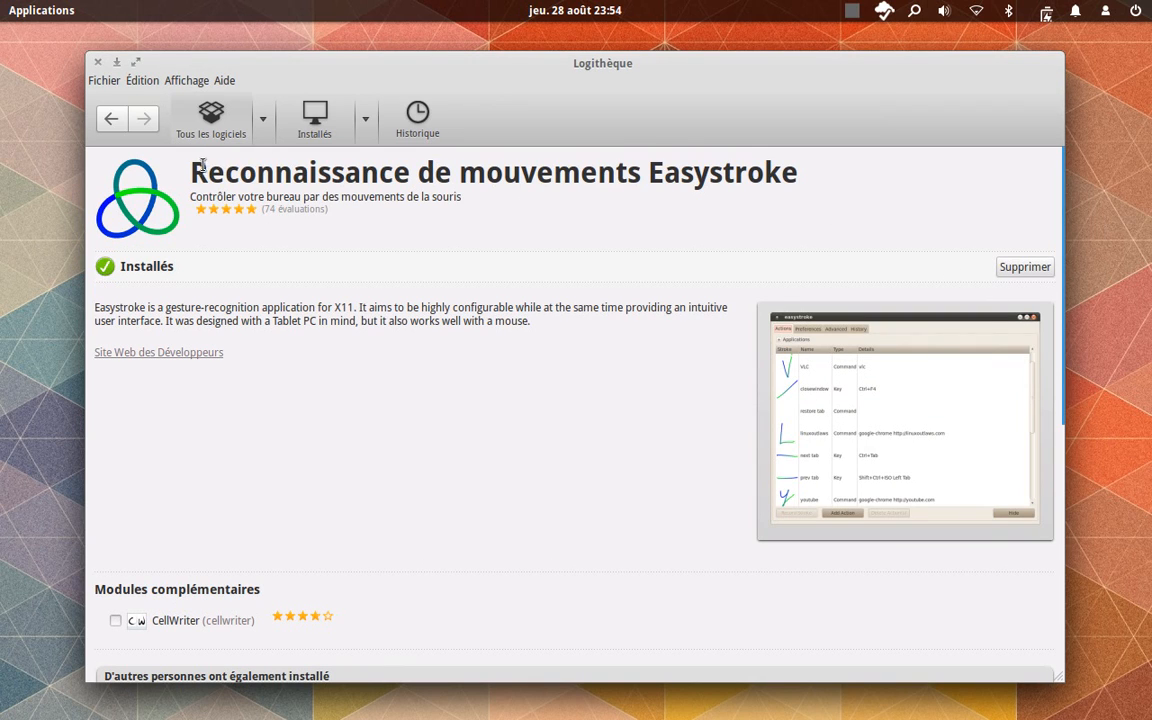
# - Examine Easystroke's description, version details and user reviews, and close the software centre
pyautogui.moveTo(197, 168)
pyautogui.mouseDown()
pyautogui.moveTo(230, 182)
pyautogui.moveTo(909, 207)
pyautogui.moveTo(902, 198)
pyautogui.mouseUp()
pyautogui.scroll(-5, 604, 406)
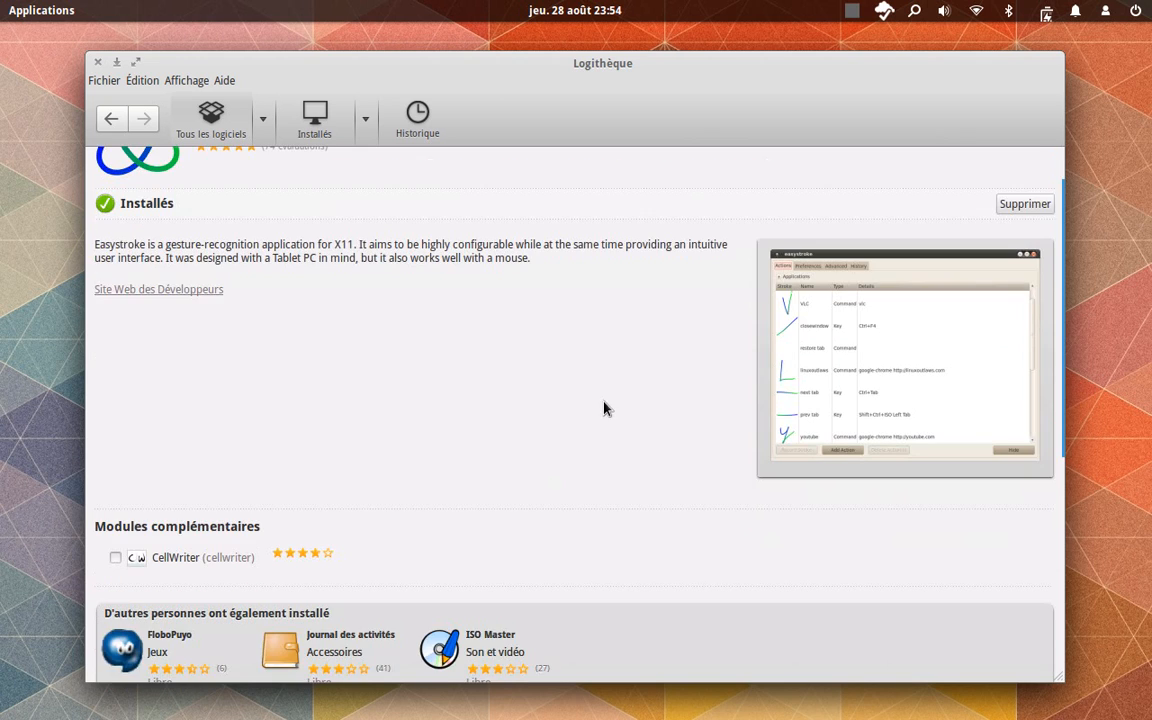
pyautogui.scroll(3, 604, 410)
pyautogui.scroll(-5, 606, 414)
pyautogui.scroll(7, 606, 416)
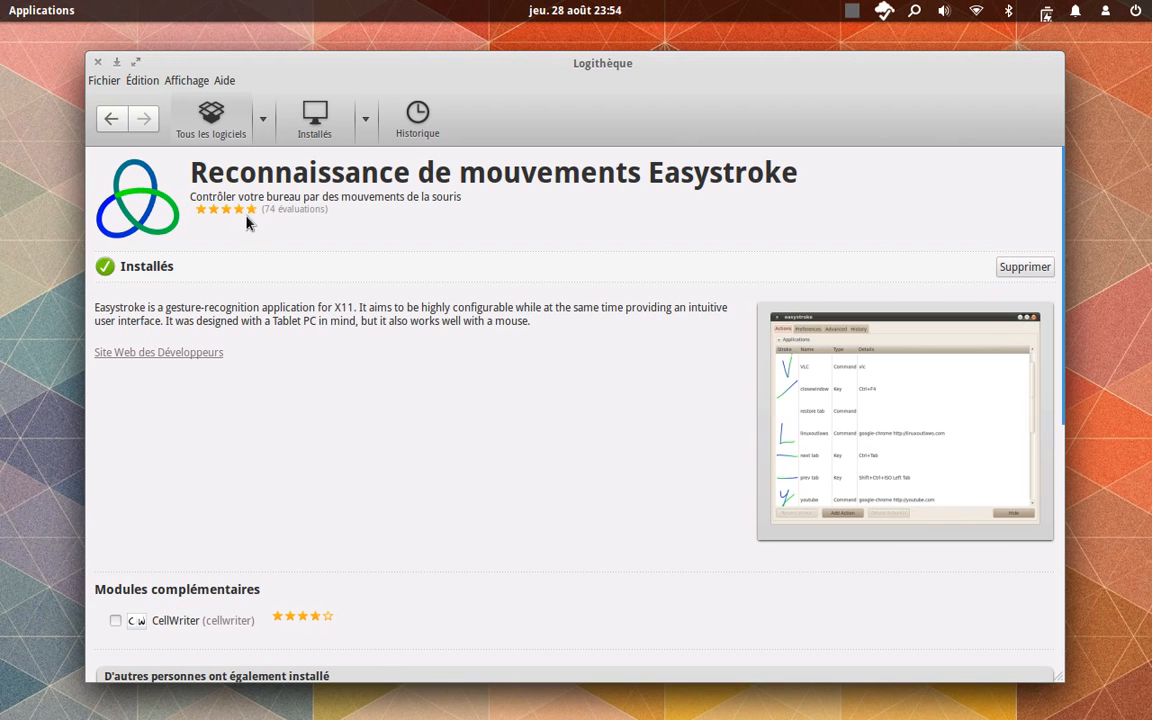
pyautogui.scroll(-5, 318, 232)
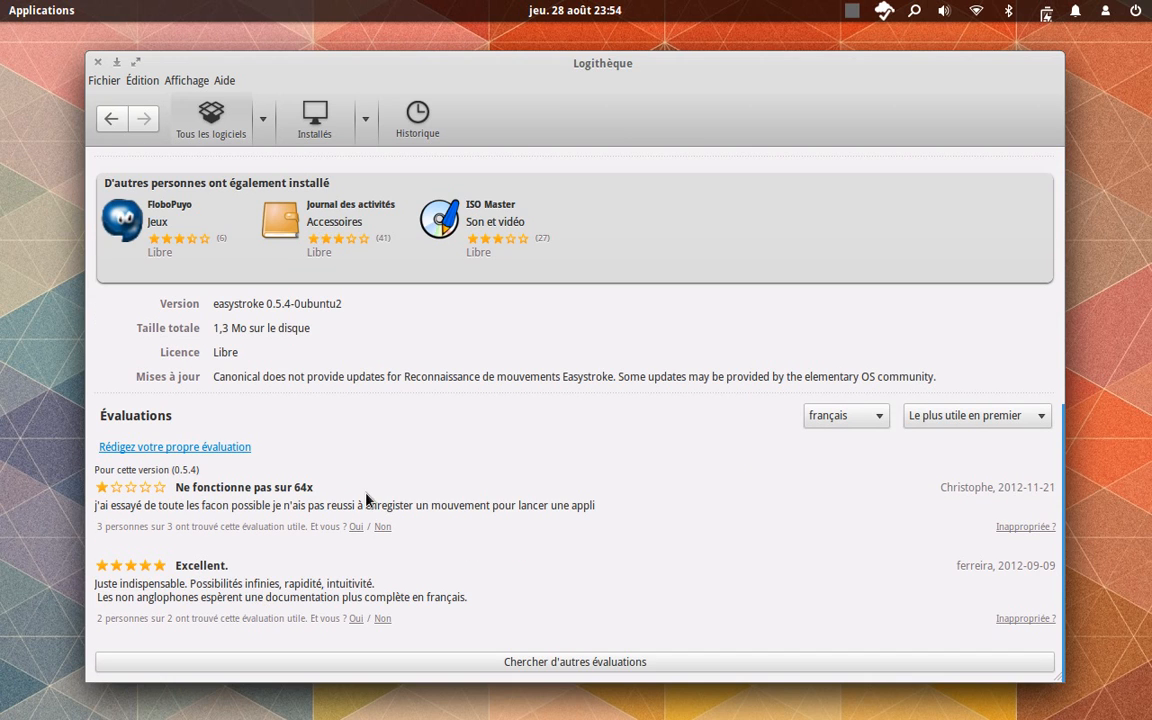
pyautogui.scroll(10, 466, 541)
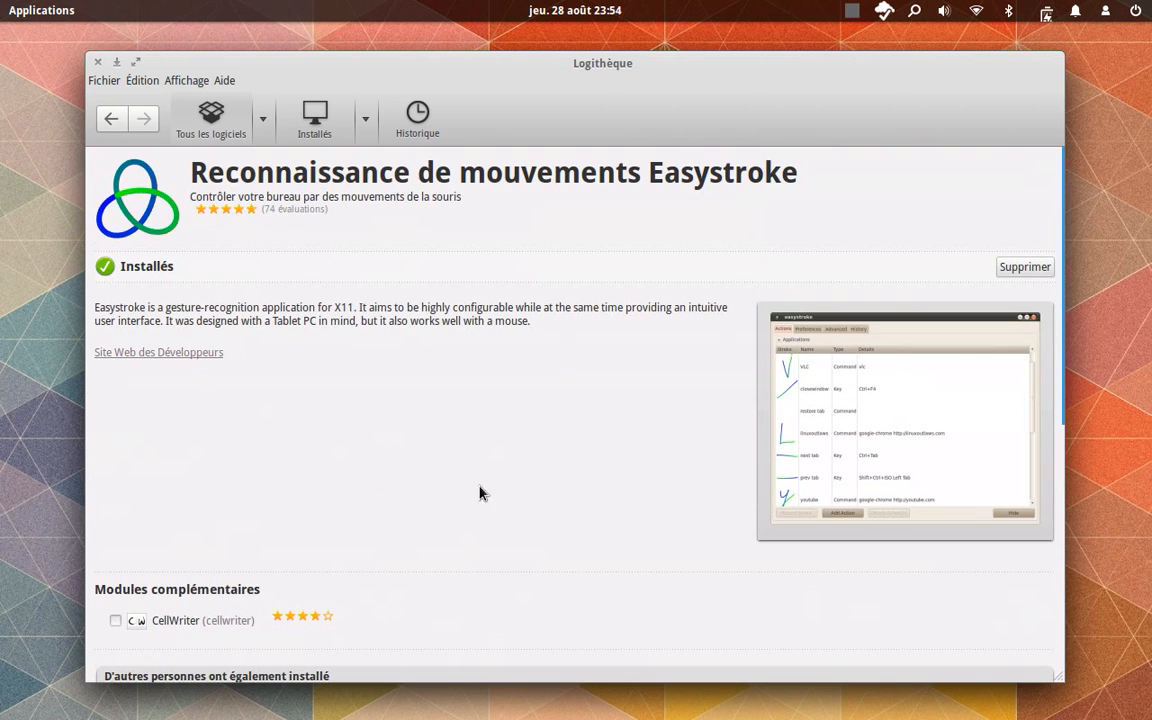
pyautogui.click(97, 62)
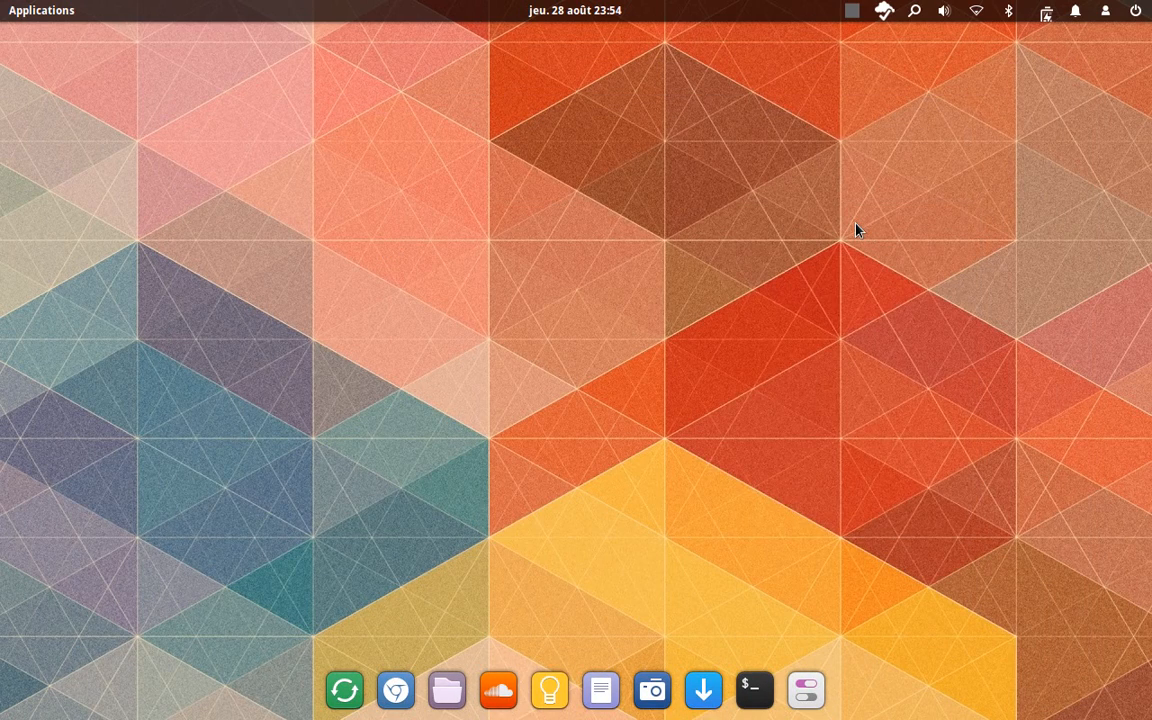
# - Launch Easystroke by searching for easy in the application launcher
pyautogui.hotkey('ctrl', 'space')
pyautogui.write('easy')
pyautogui.press('Return')
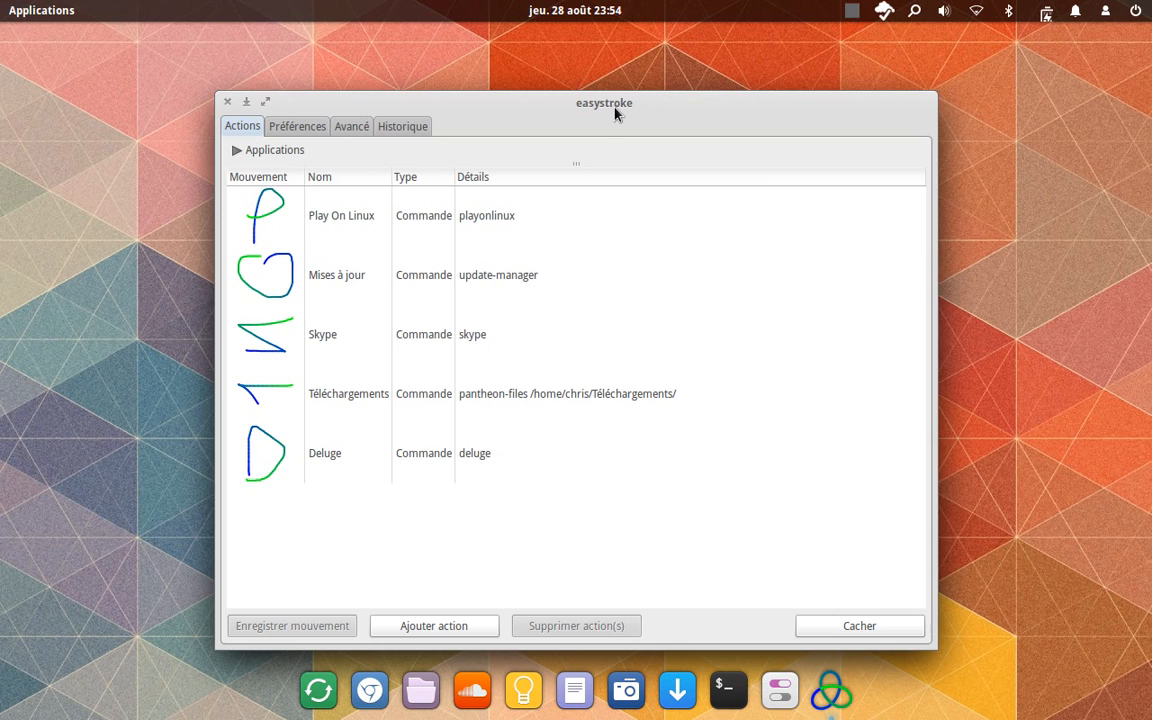
pyautogui.moveTo(615, 114); pyautogui.dragTo(616, 98)
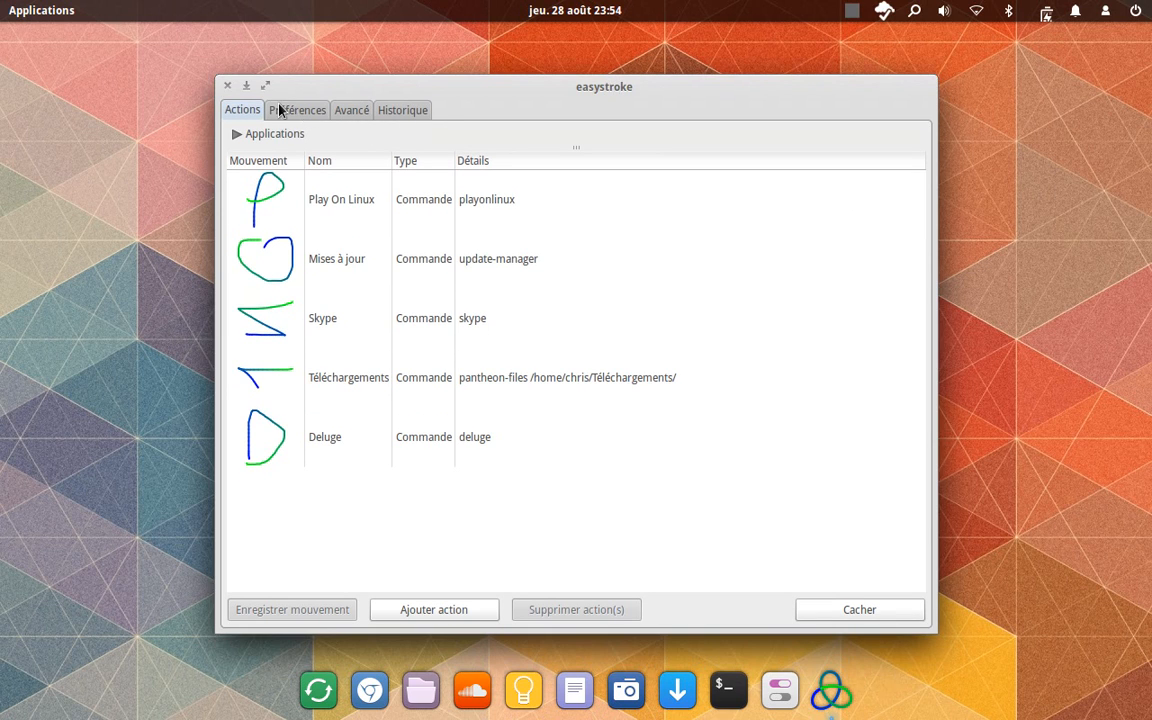
# - Look through Easystroke's preferences, advanced settings and gesture history, and return to the list of actions
pyautogui.click(280, 111)
pyautogui.click(362, 110)
pyautogui.click(392, 110)
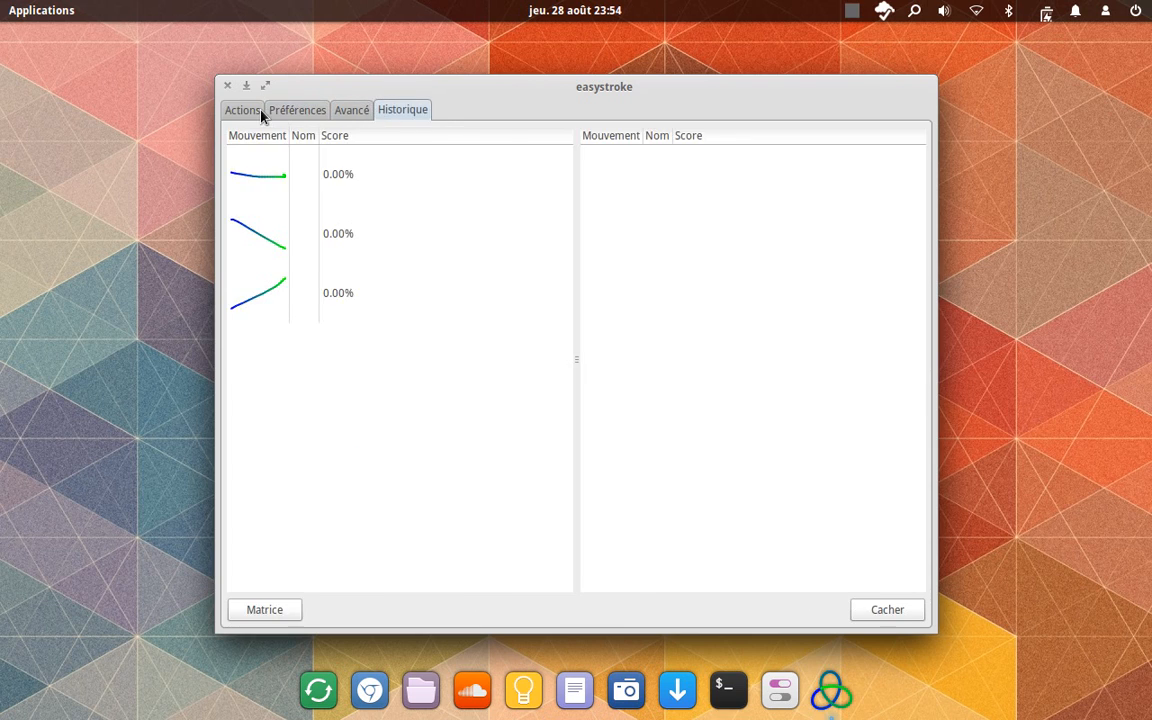
pyautogui.click(258, 112)
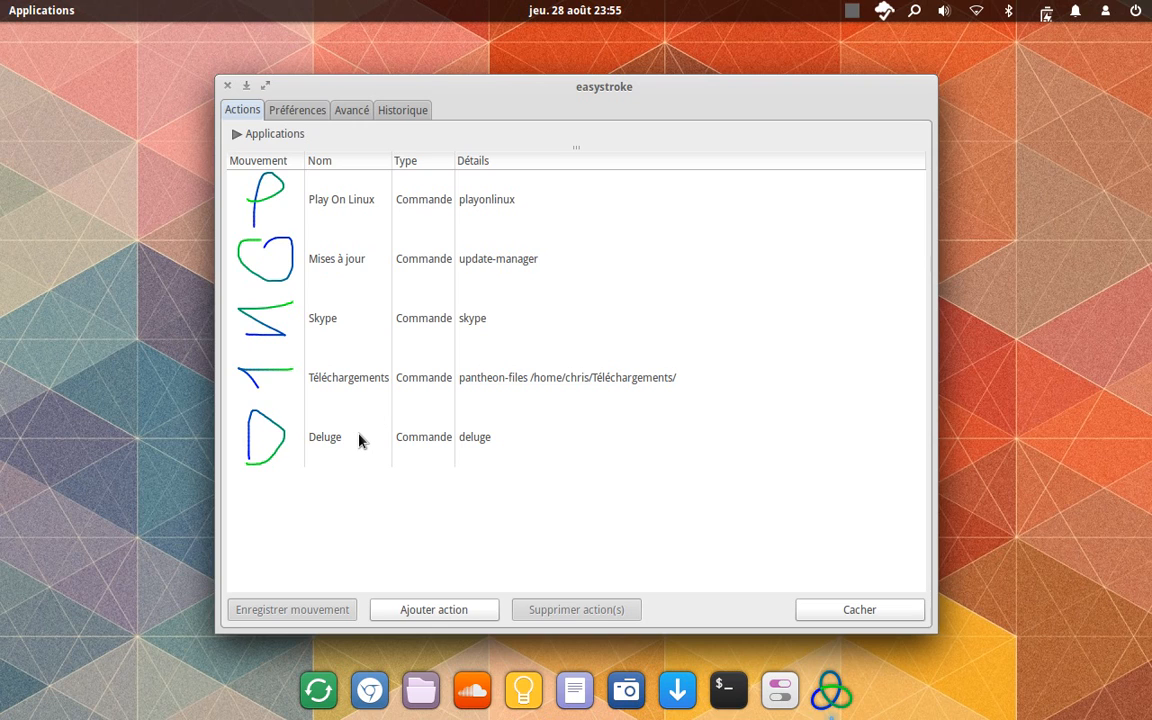
# - Choose mouse button 1 as the gesture button in Easystroke's behaviour preferences
pyautogui.click(288, 113)
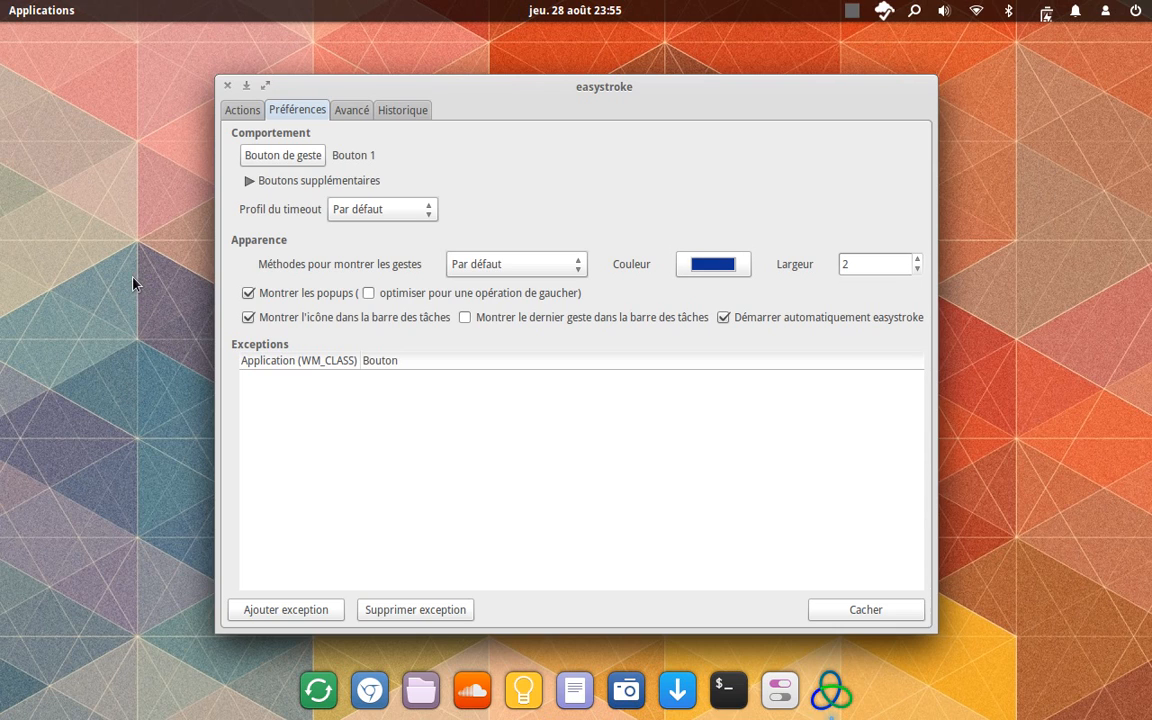
pyautogui.click(276, 160)
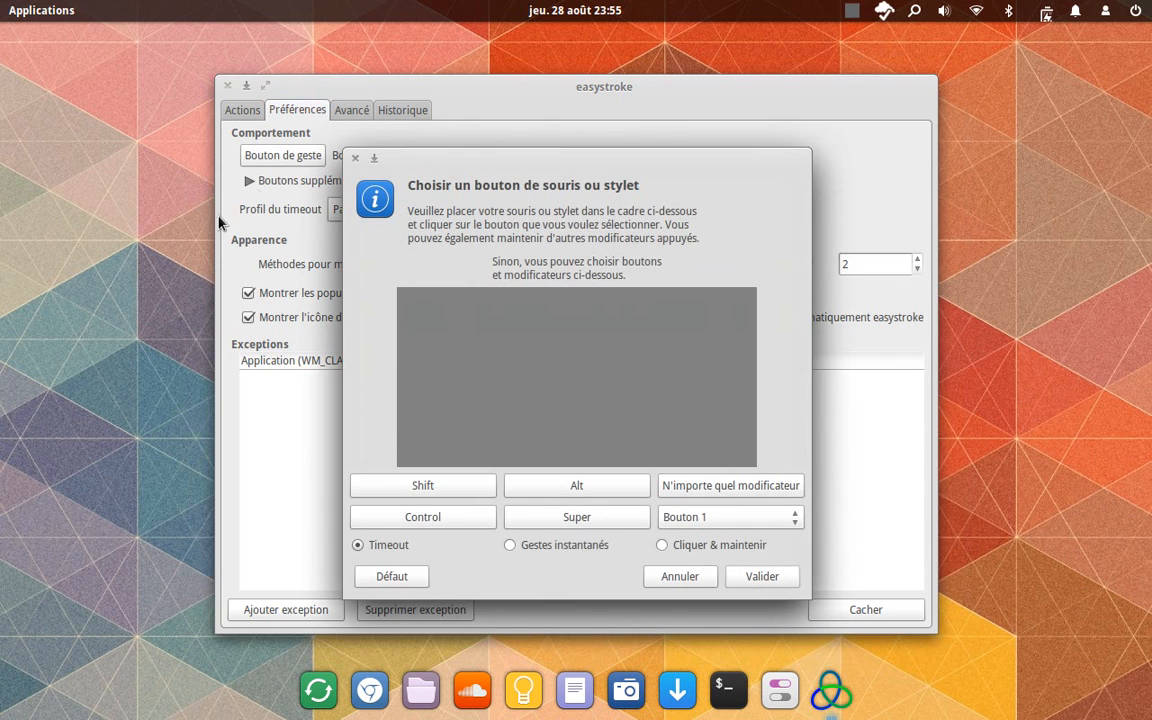
pyautogui.click(576, 380)
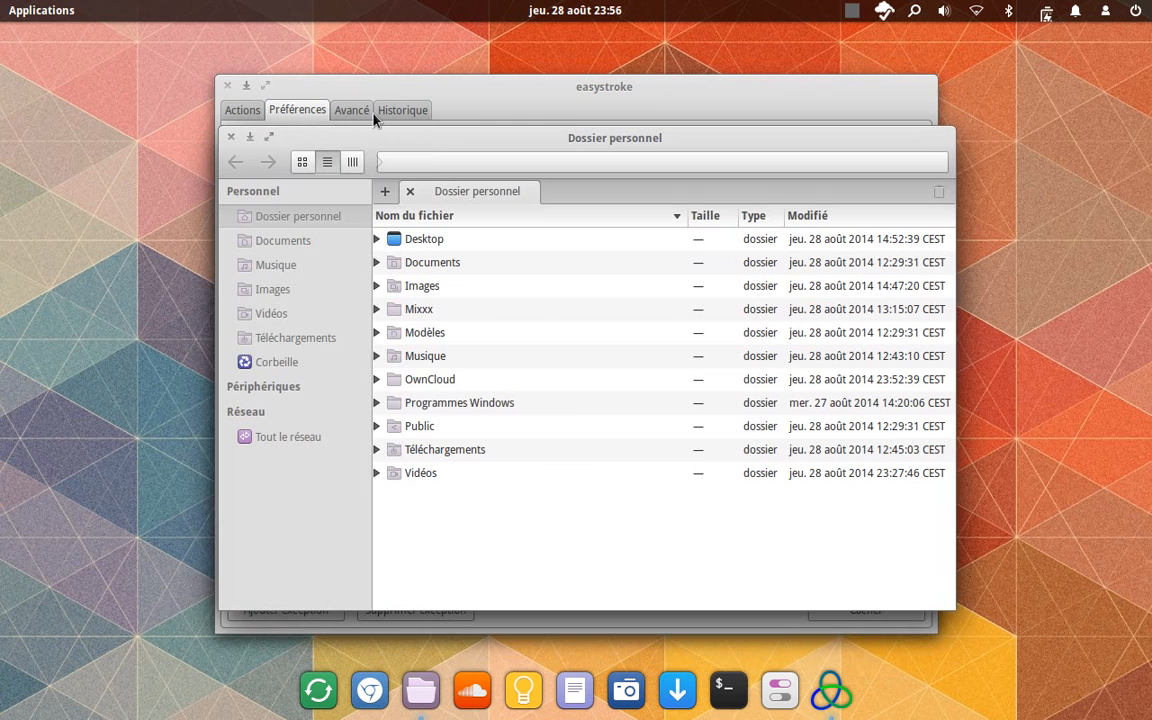
# - Close the Dossier personnel file manager window covering the Easystroke preferences
pyautogui.moveTo(433, 144); pyautogui.dragTo(425, 147)
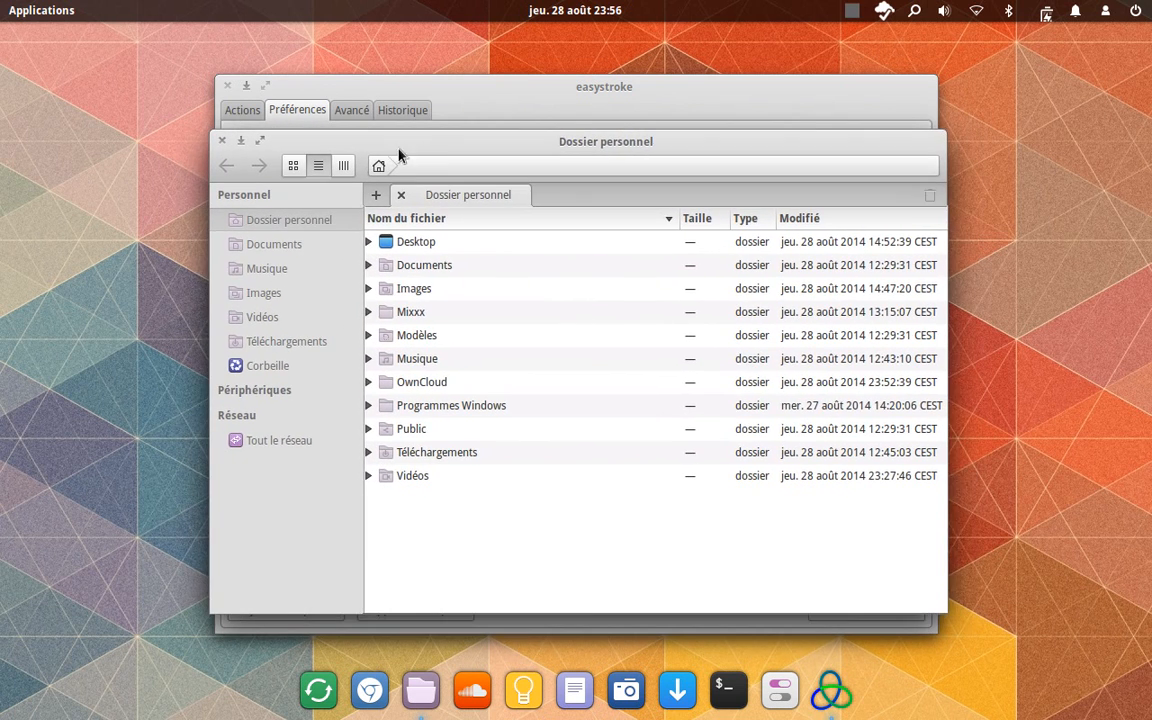
pyautogui.click(223, 140)
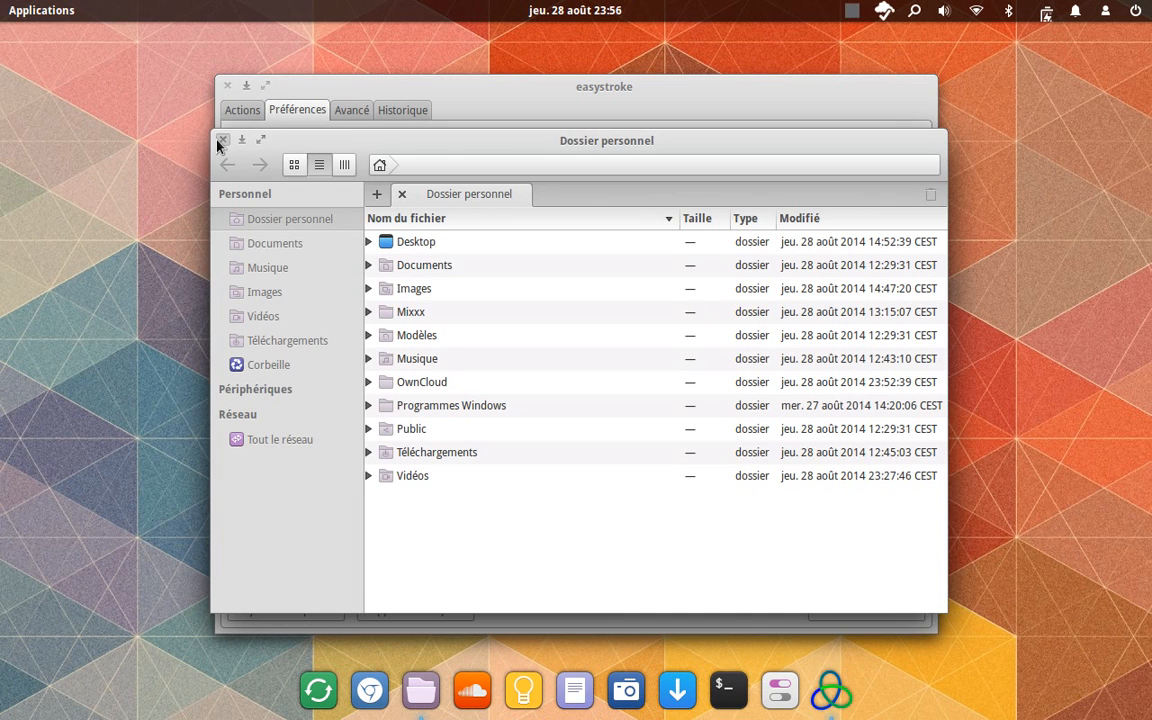
pyautogui.click(220, 142)
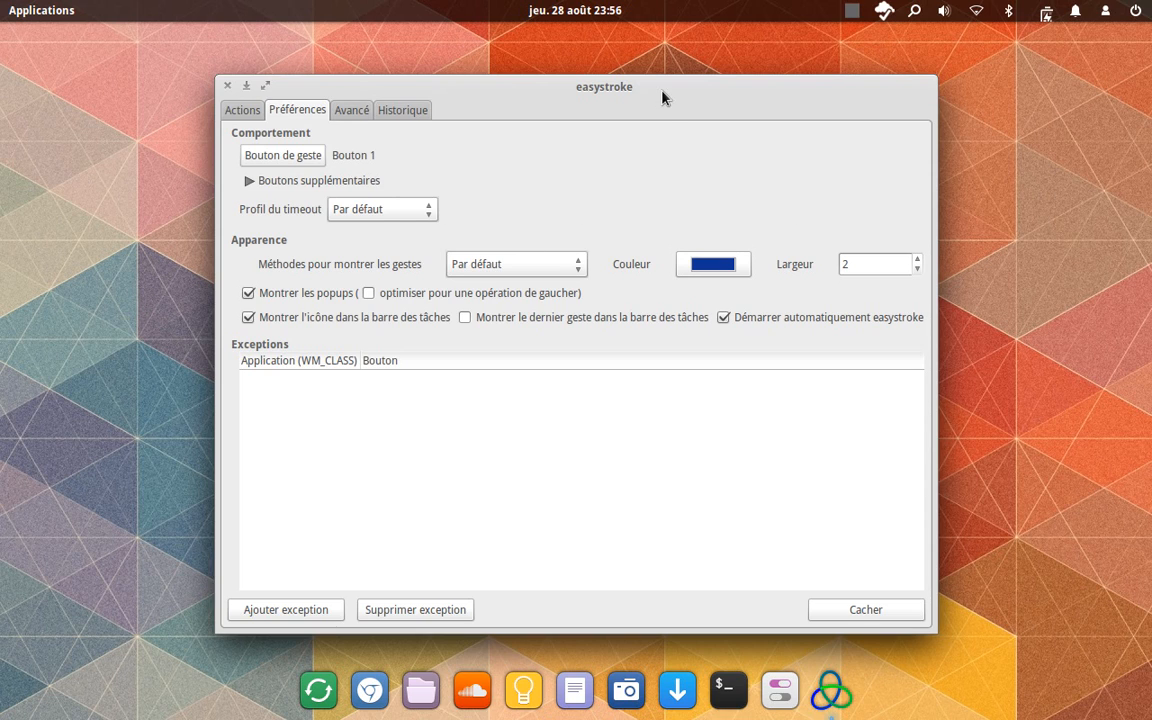
# - Try out a dark red colour for the gesture stroke in the colour chooser and cancel the choice
pyautogui.moveTo(664, 100)
pyautogui.mouseDown()
pyautogui.moveTo(757, 213)
pyautogui.moveTo(607, 187)
pyautogui.mouseUp()
pyautogui.click(682, 265)
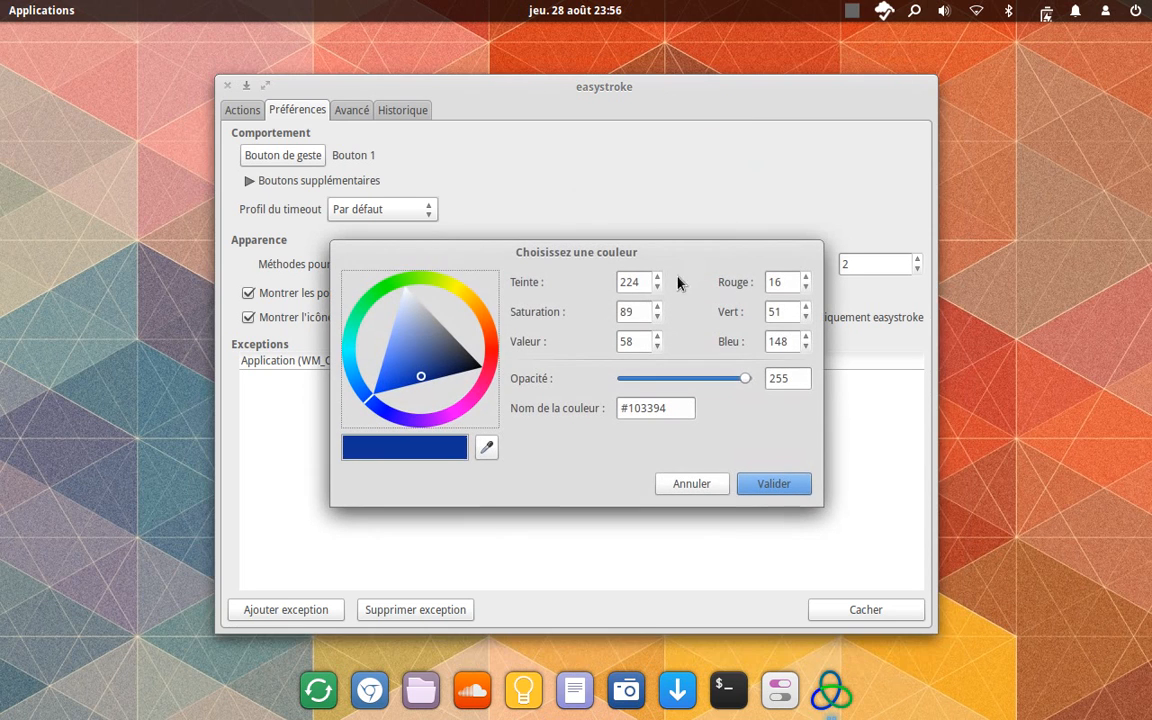
pyautogui.click(432, 341)
pyautogui.moveTo(488, 345); pyautogui.dragTo(376, 294)
pyautogui.moveTo(414, 347)
pyautogui.mouseDown()
pyautogui.moveTo(404, 334)
pyautogui.moveTo(411, 365)
pyautogui.mouseUp()
pyautogui.click(482, 330)
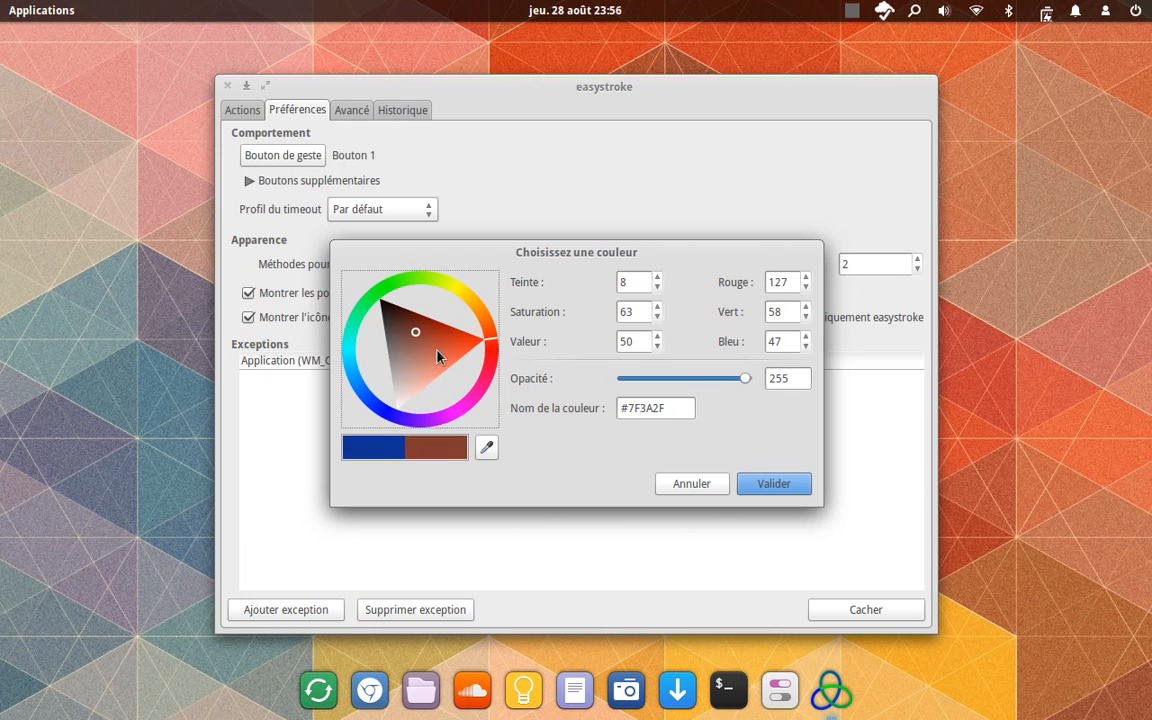
pyautogui.click(451, 334)
pyautogui.click(697, 489)
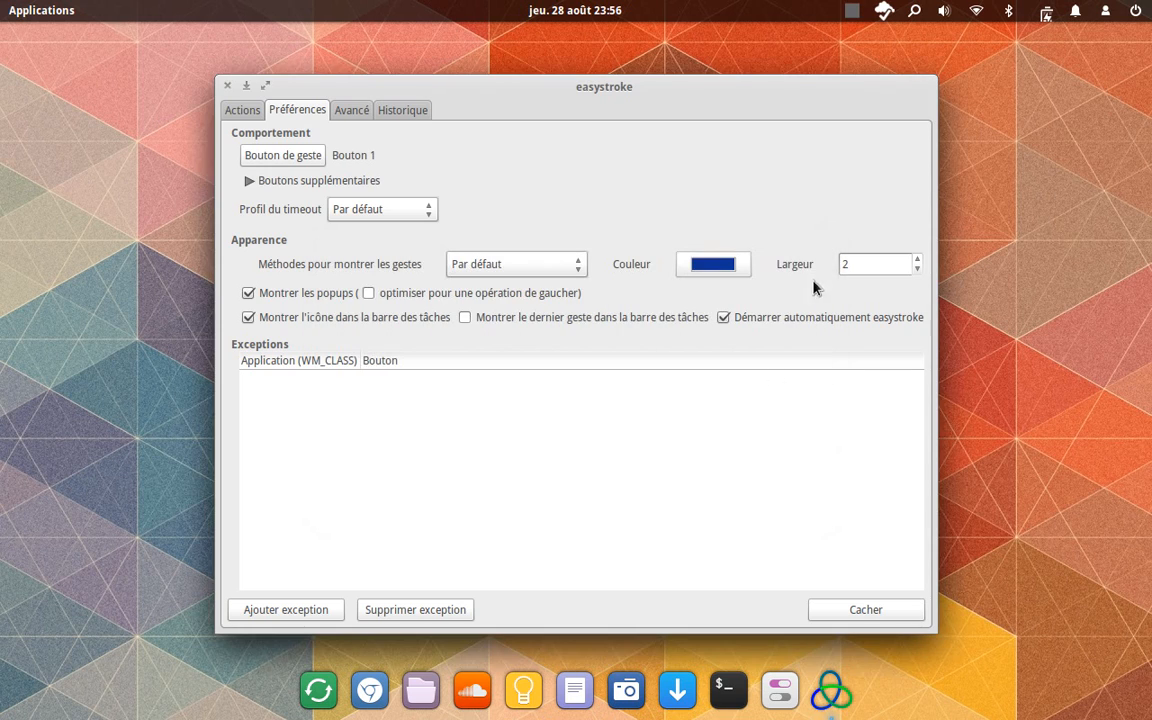
# - Set the gesture stroke width to 5 and draw a test gesture over the preferences window
pyautogui.click(853, 263)
pyautogui.press('BackSpace')
pyautogui.write('5')
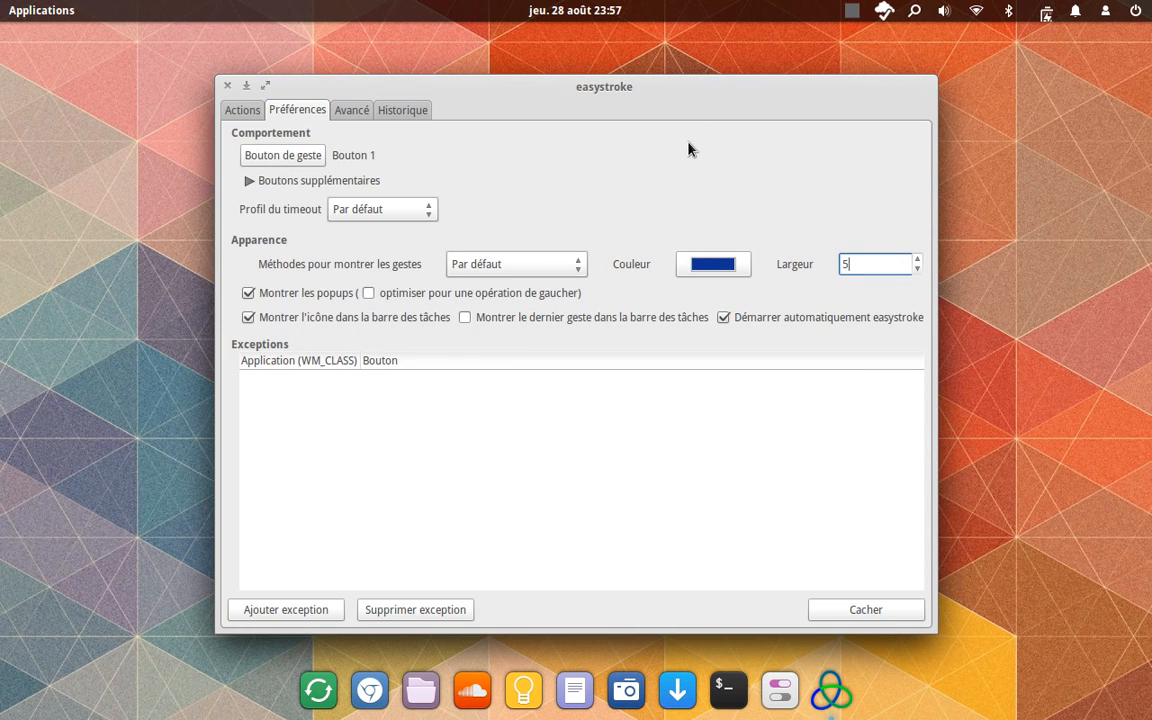
pyautogui.moveTo(688, 142)
pyautogui.mouseDown()
pyautogui.moveTo(678, 175)
pyautogui.moveTo(638, 195)
pyautogui.moveTo(588, 145)
pyautogui.moveTo(572, 180)
pyautogui.moveTo(552, 188)
pyautogui.mouseUp()
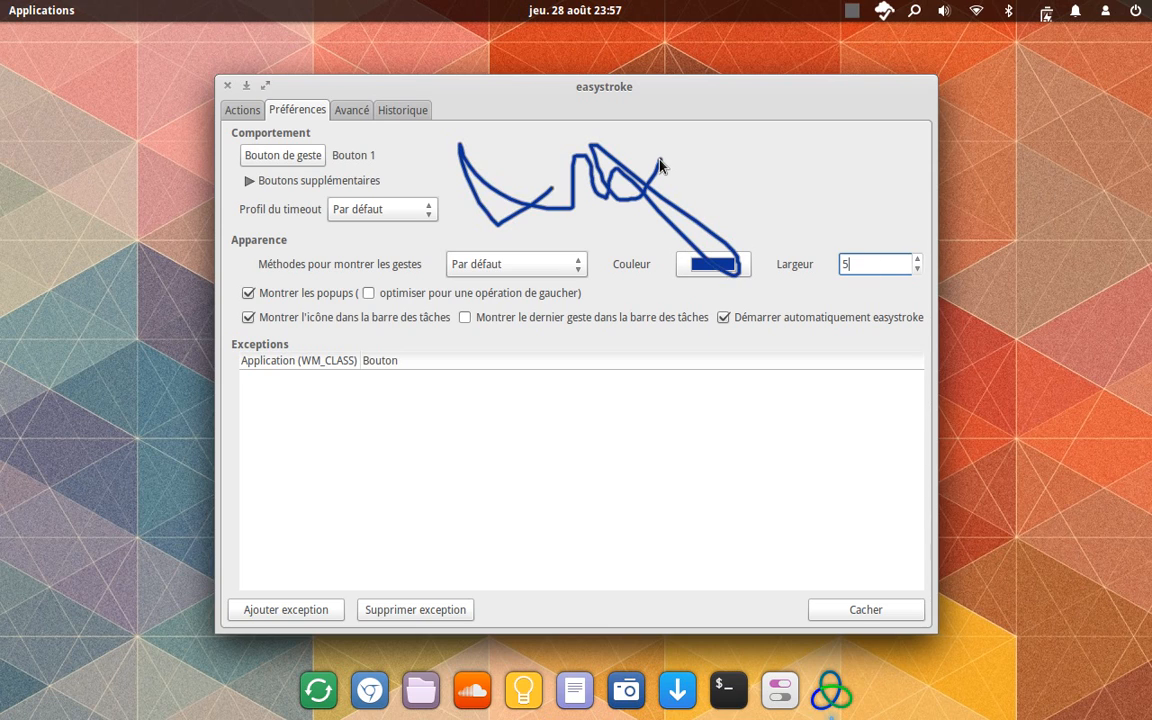
# - Set the gesture stroke width to 10 and draw another test gesture over the preferences window
pyautogui.press('BackSpace')
pyautogui.write('10')
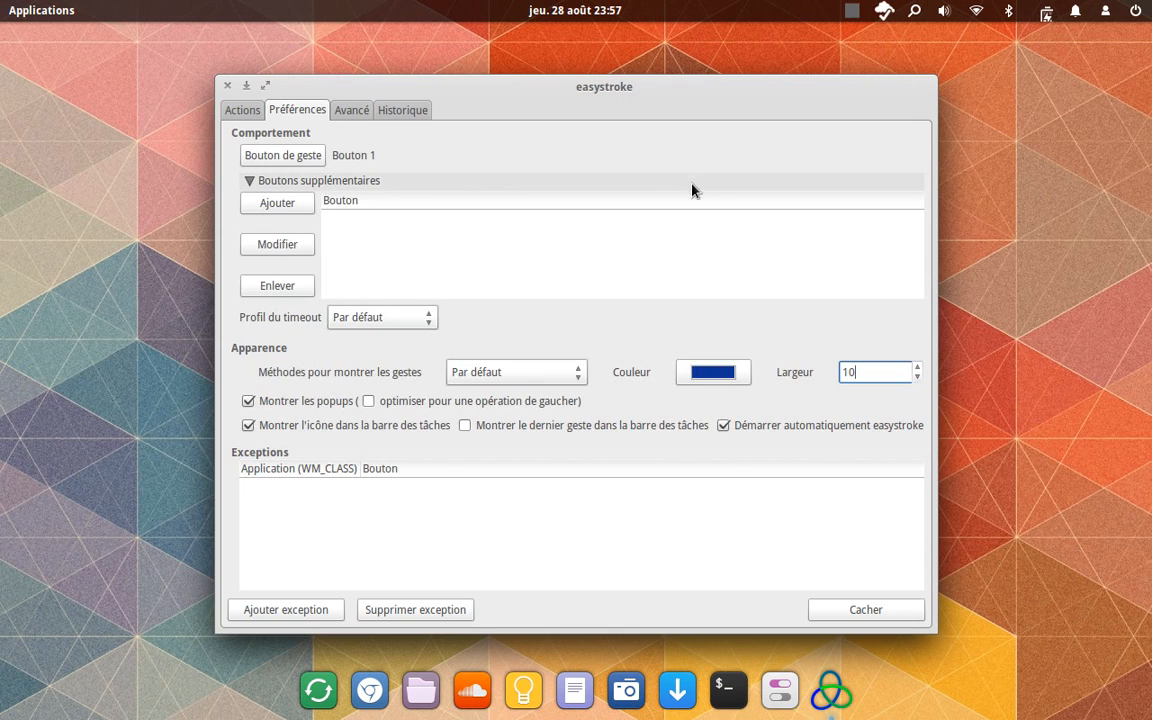
pyautogui.click(692, 183)
pyautogui.moveTo(720, 157)
pyautogui.mouseDown()
pyautogui.moveTo(668, 162)
pyautogui.moveTo(714, 210)
pyautogui.mouseUp()
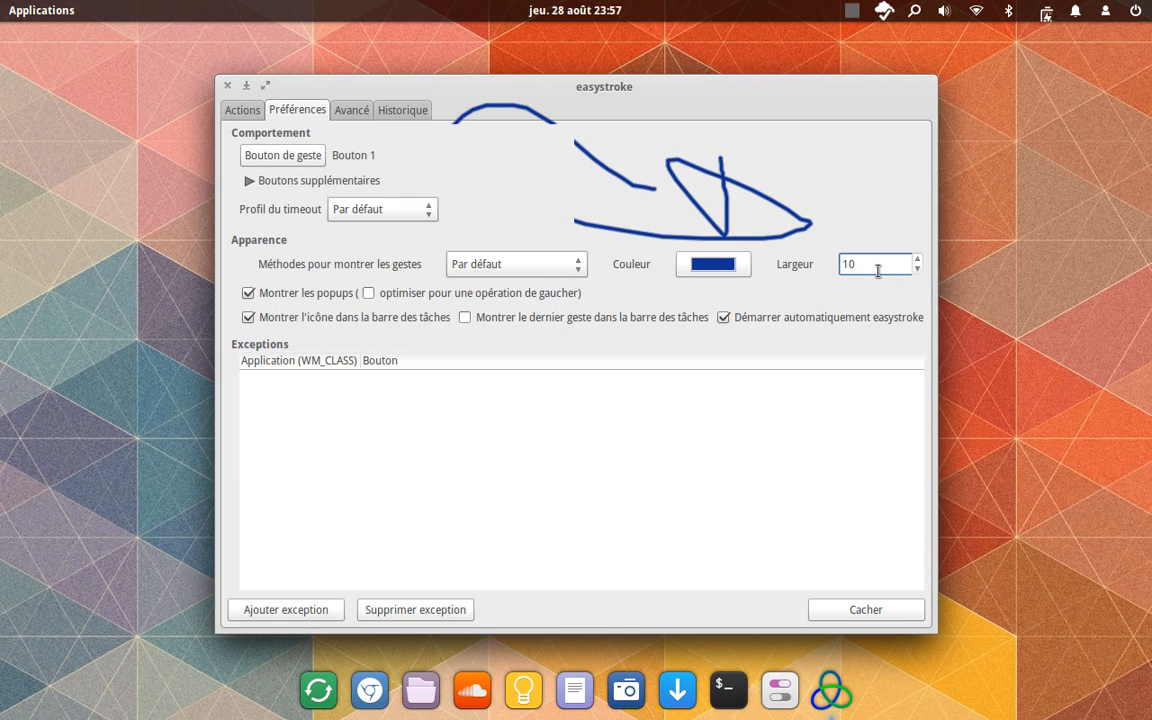
# - Set the gesture stroke width back to 2
pyautogui.press('BackSpace')
pyautogui.press('BackSpace')
pyautogui.write('2')
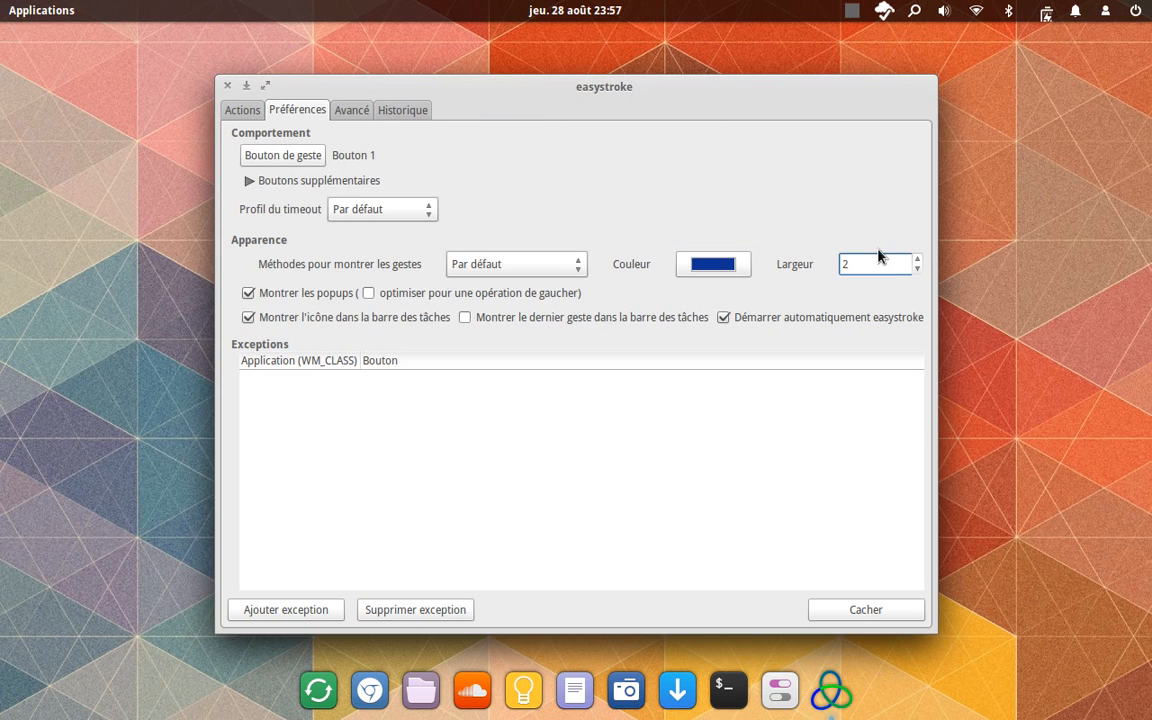
# - Draw test gestures over the preferences window and go back to the list of gesture actions
pyautogui.moveTo(783, 191)
pyautogui.mouseDown()
pyautogui.moveTo(735, 261)
pyautogui.moveTo(627, 193)
pyautogui.moveTo(730, 209)
pyautogui.mouseUp()
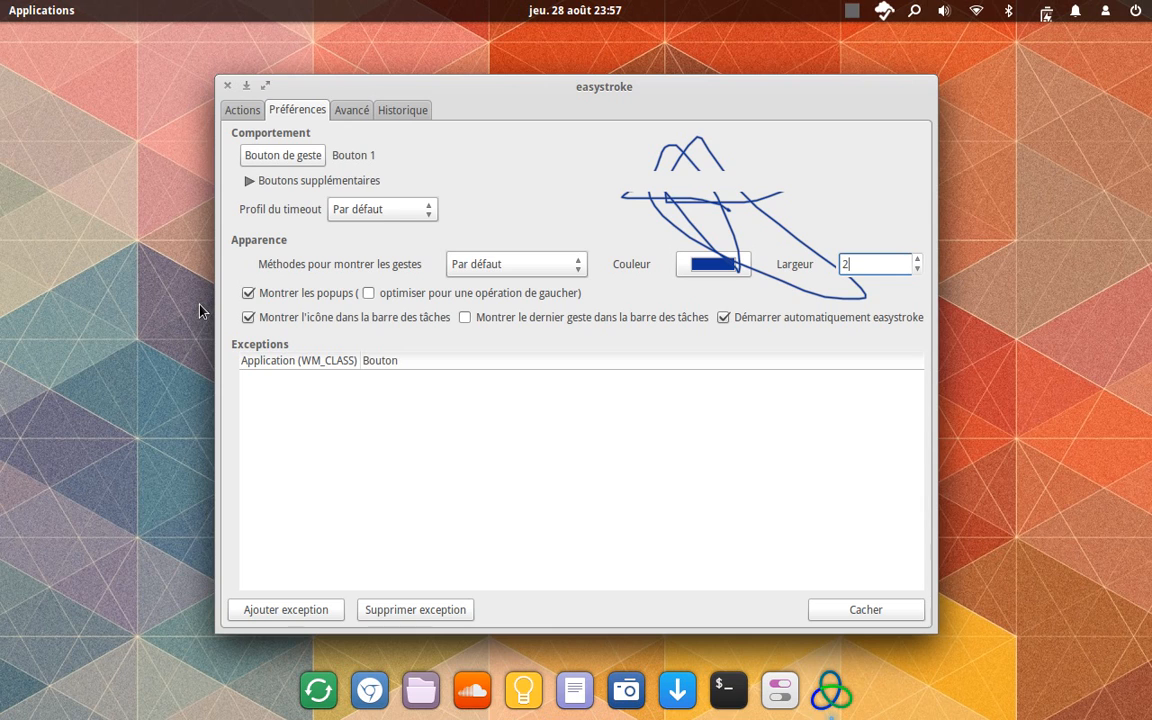
pyautogui.click(245, 112)
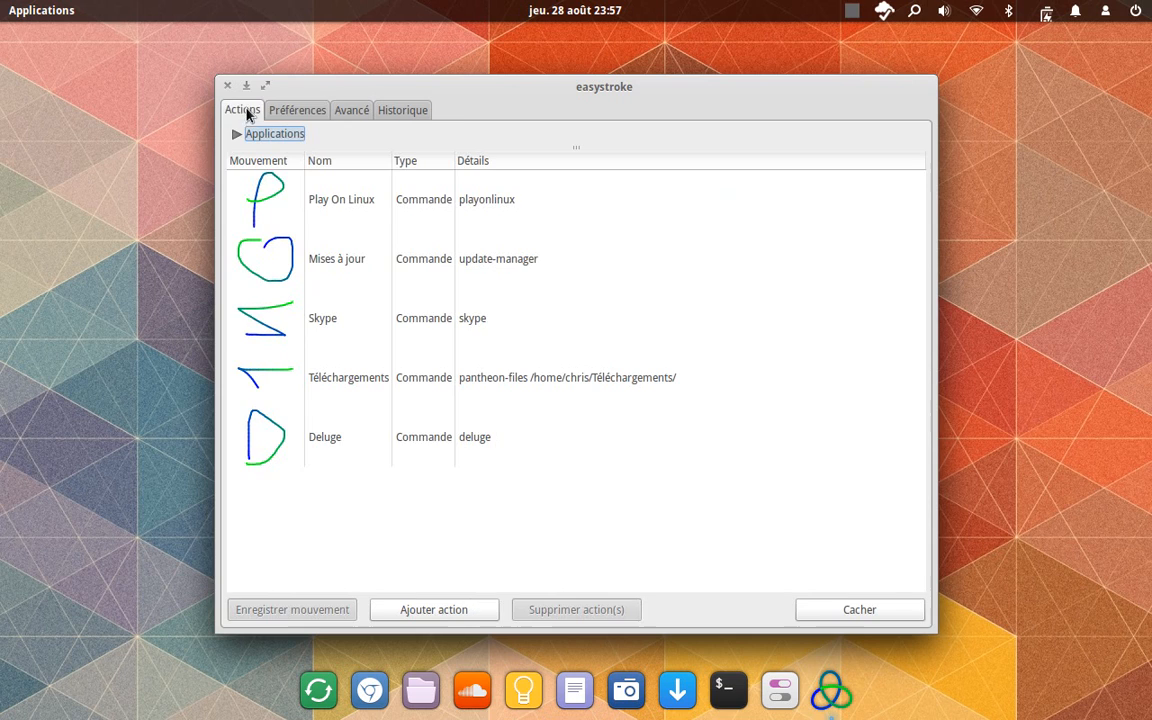
pyautogui.click(286, 115)
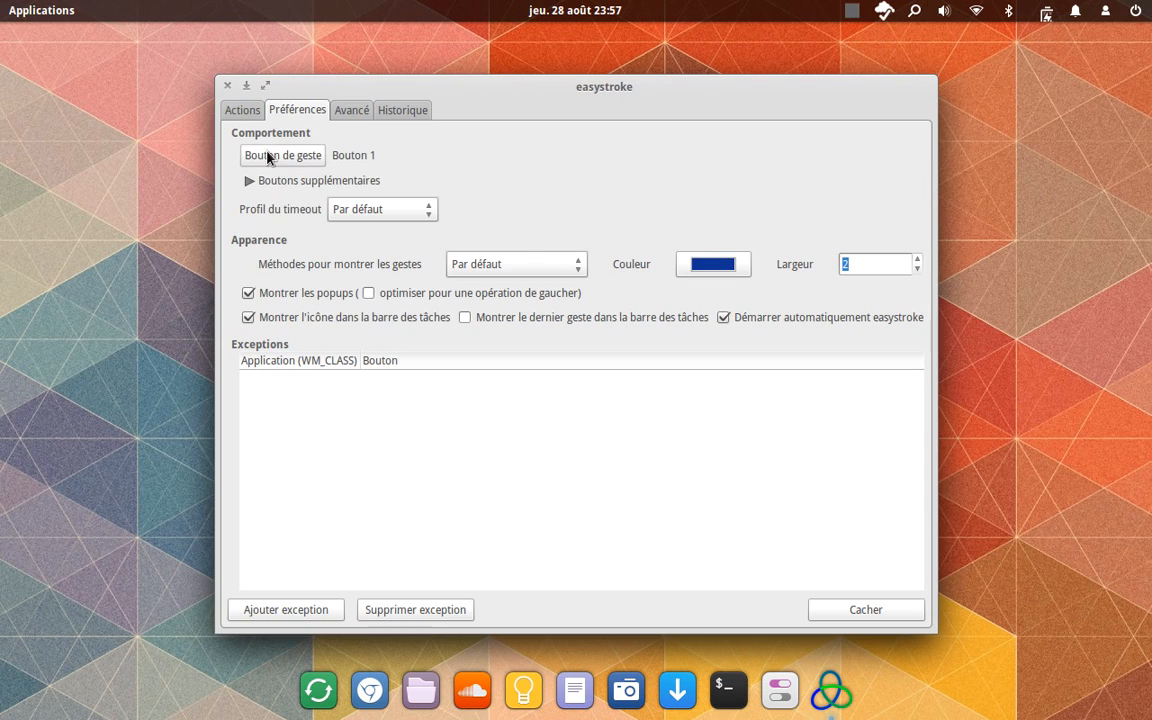
pyautogui.click(257, 111)
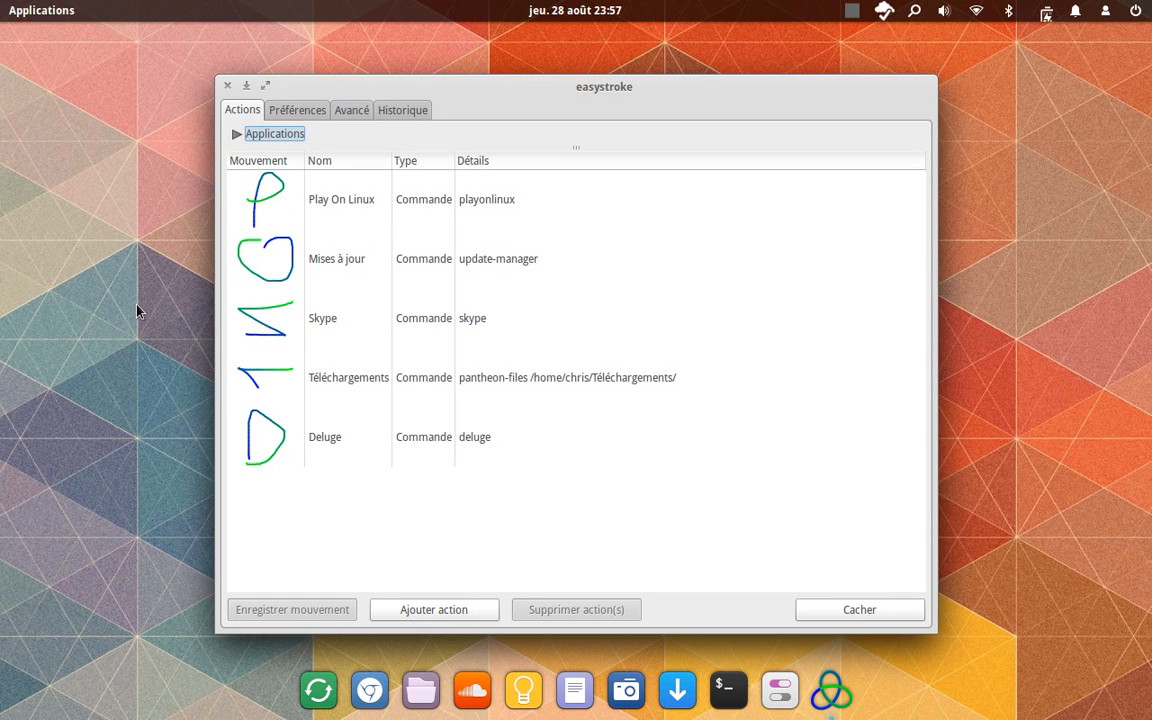
# - Test the "Mises à jour" gesture on the desktop to launch the update manager, and close that window
pyautogui.moveTo(137, 311)
pyautogui.mouseDown()
pyautogui.moveTo(111, 251)
pyautogui.moveTo(122, 292)
pyautogui.mouseUp()
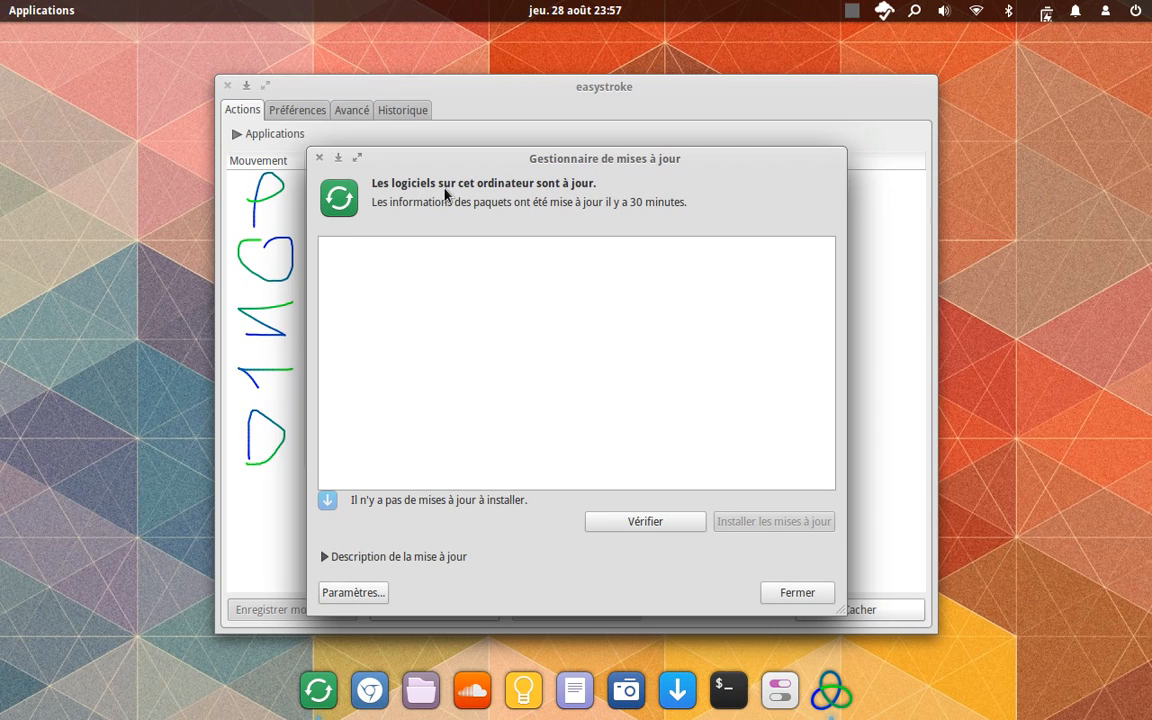
pyautogui.moveTo(475, 160); pyautogui.dragTo(512, 133)
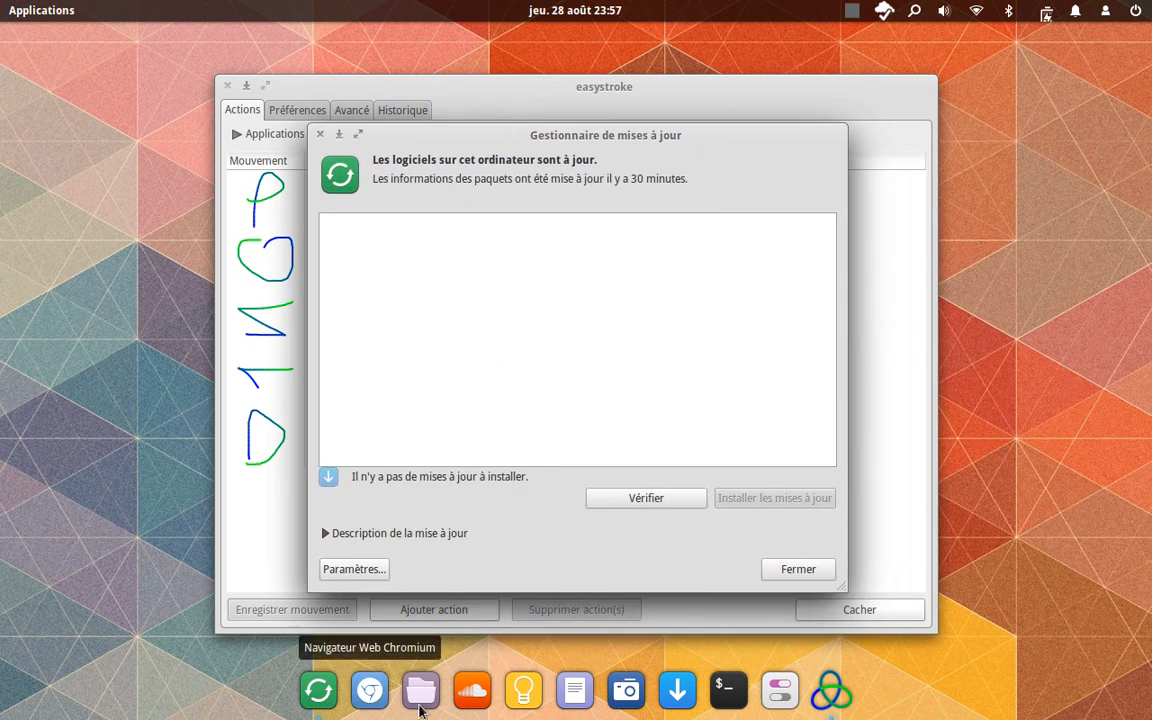
pyautogui.click(814, 575)
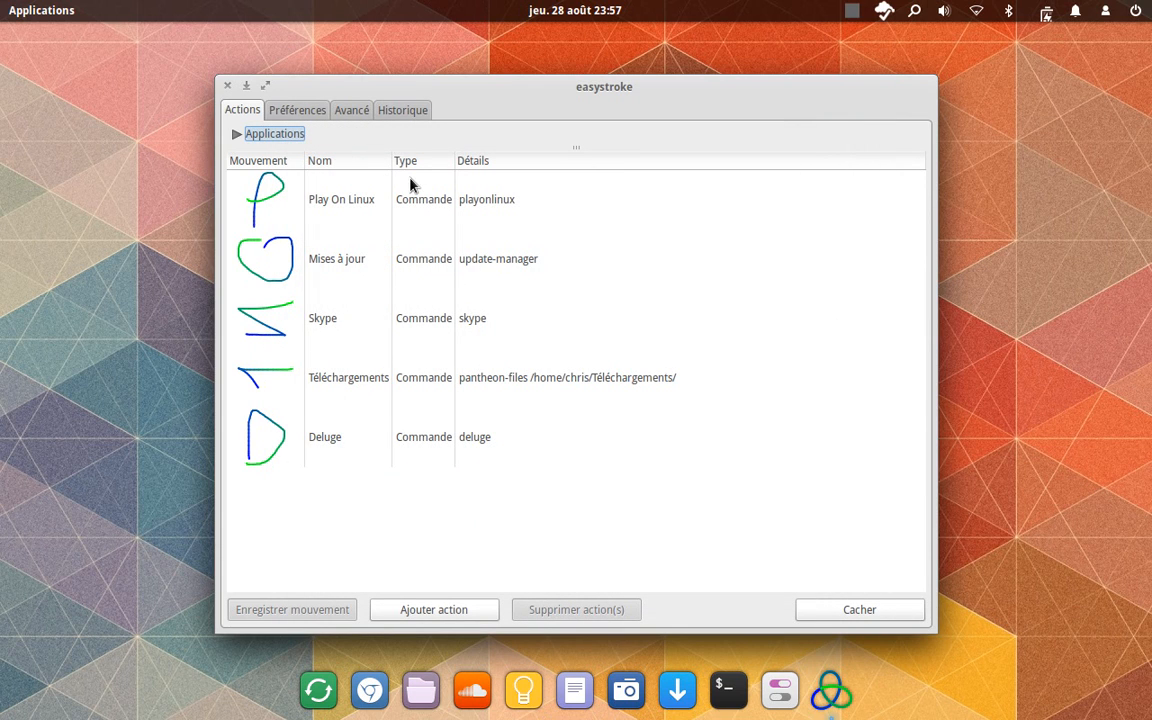
# - Widen the Nom column in the list of gesture actions
pyautogui.moveTo(392, 162); pyautogui.dragTo(413, 171)
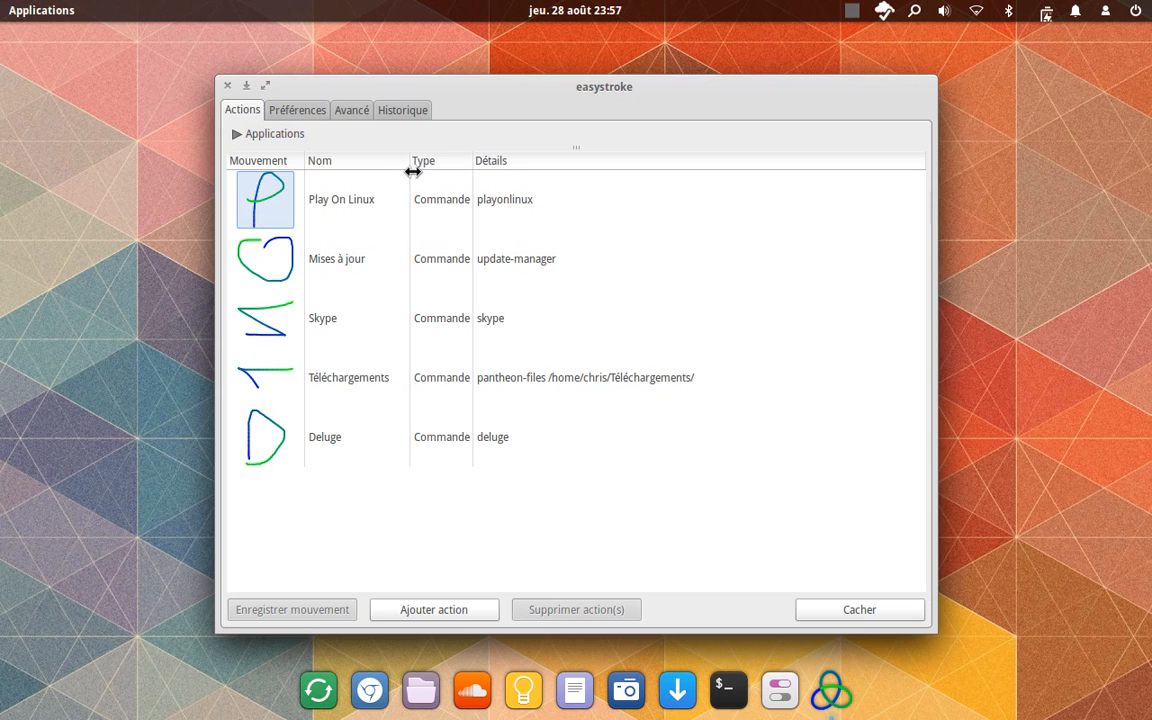
# - Try disabling the taskbar icon in the gesture preferences, dismiss the notice, and enable the icon again
pyautogui.click(292, 112)
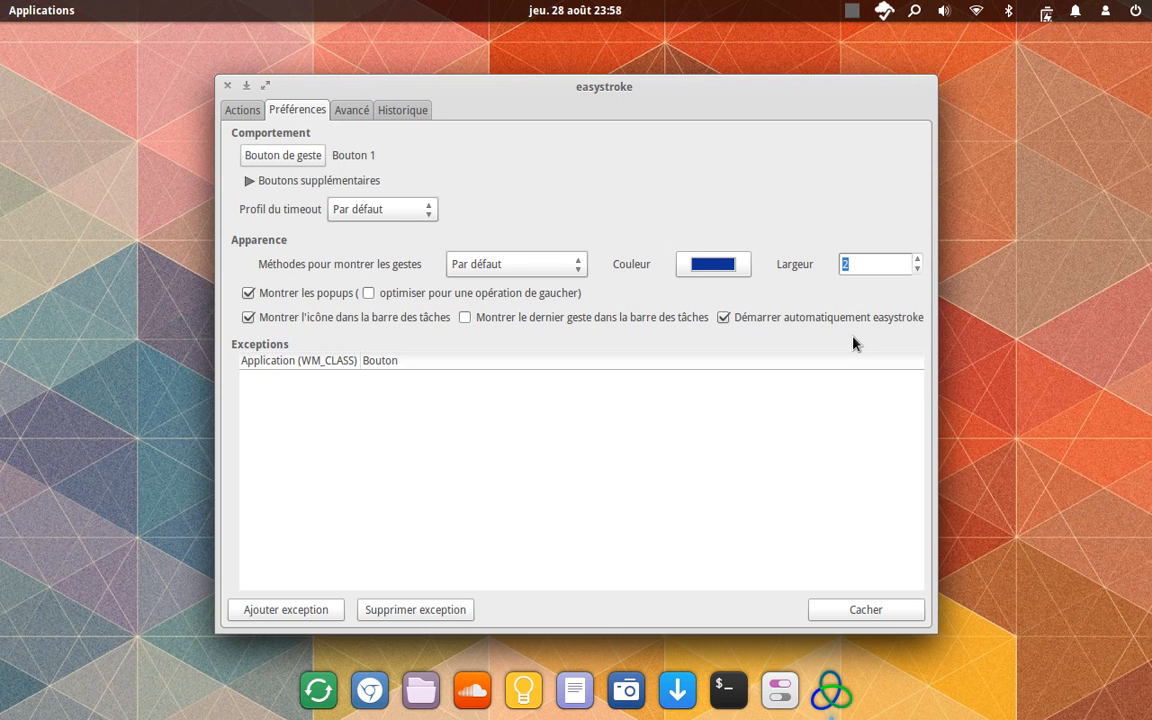
pyautogui.click(248, 317)
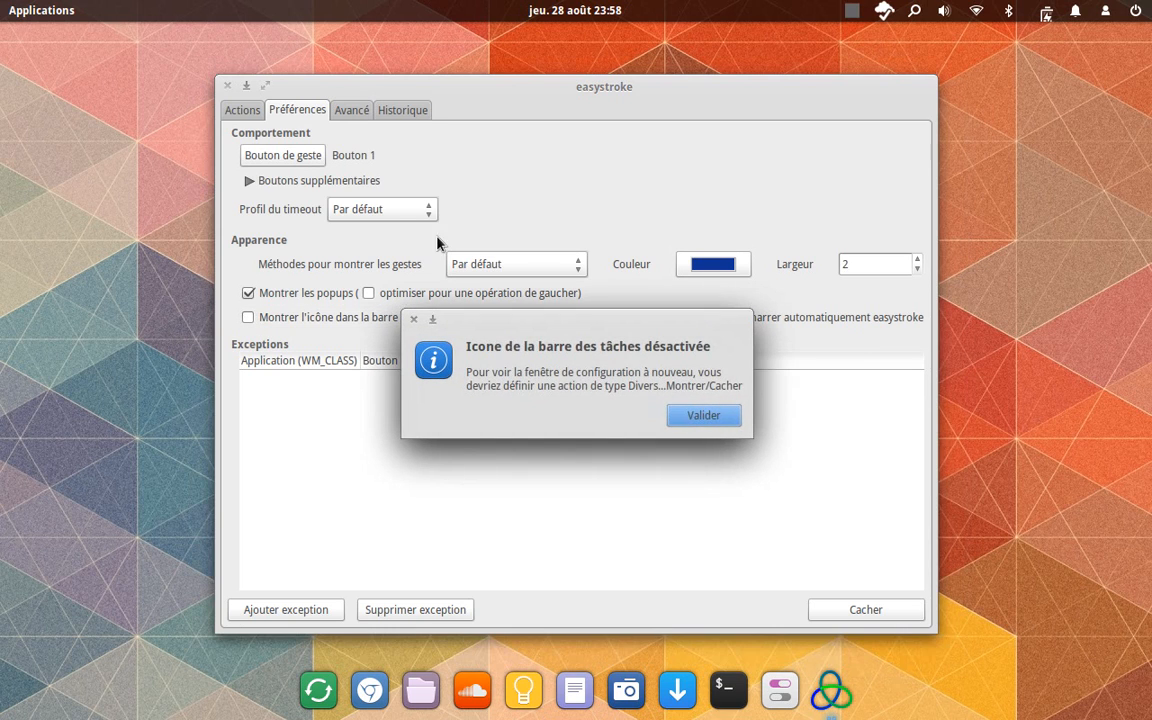
pyautogui.click(702, 415)
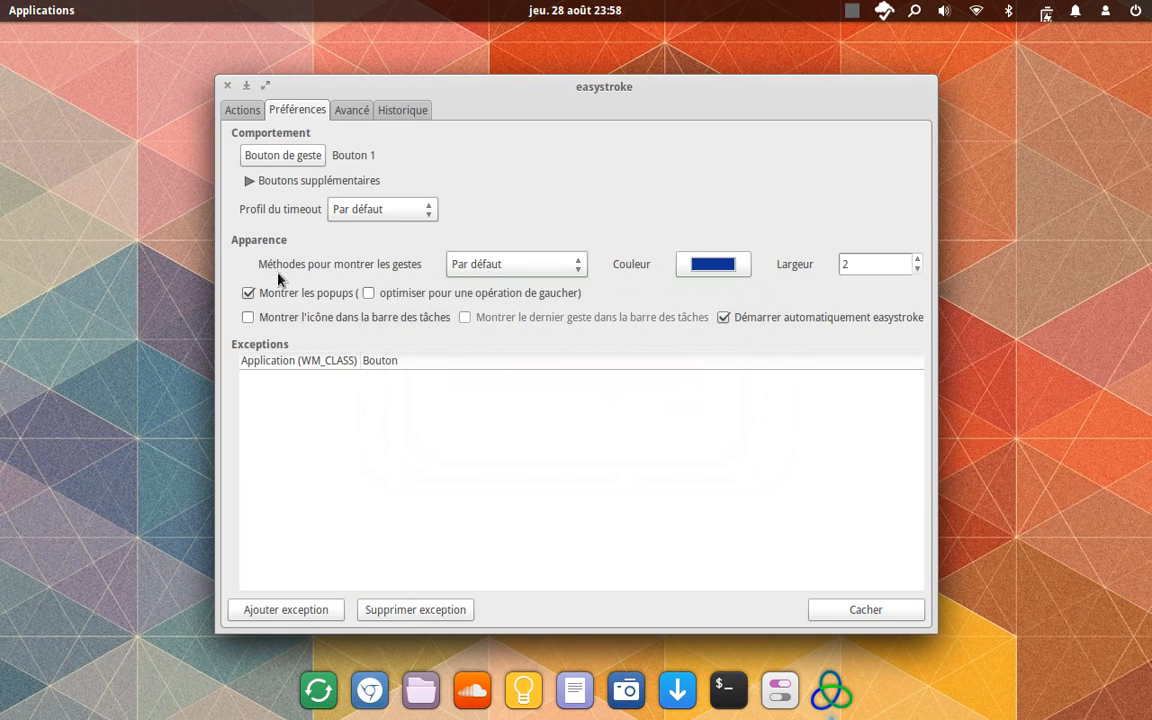
pyautogui.click(248, 317)
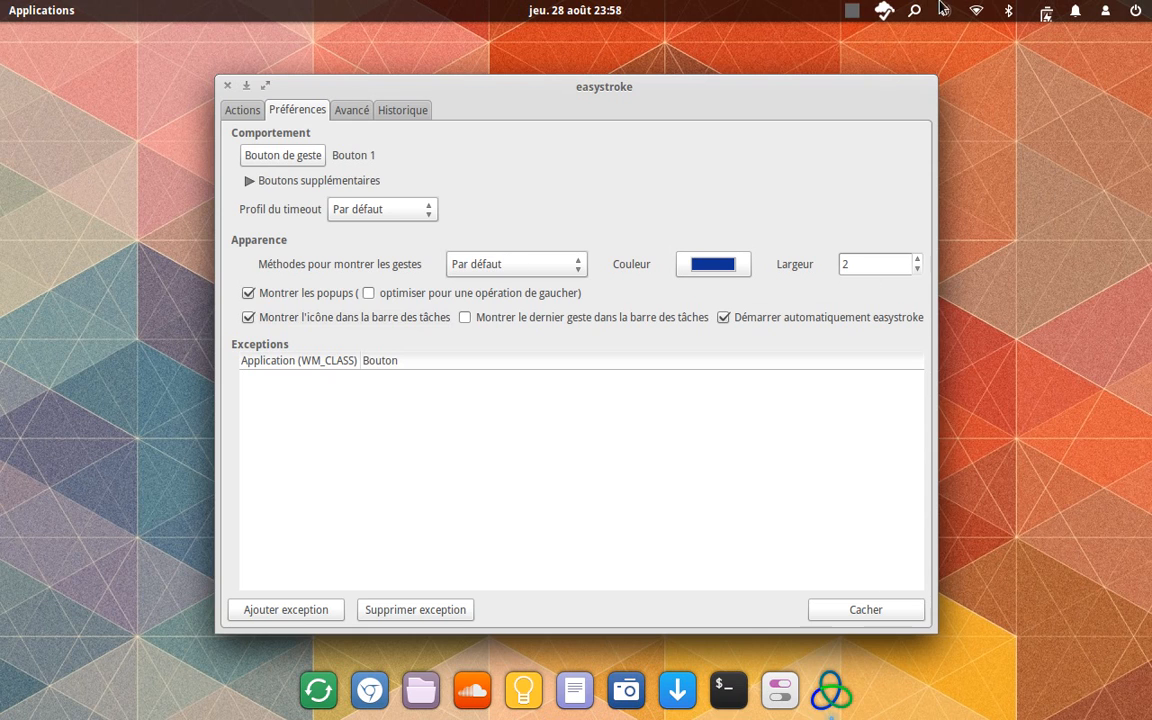
# - Look at the ownCloud indicator's menu in the system bar and close it again
pyautogui.click(884, 10)
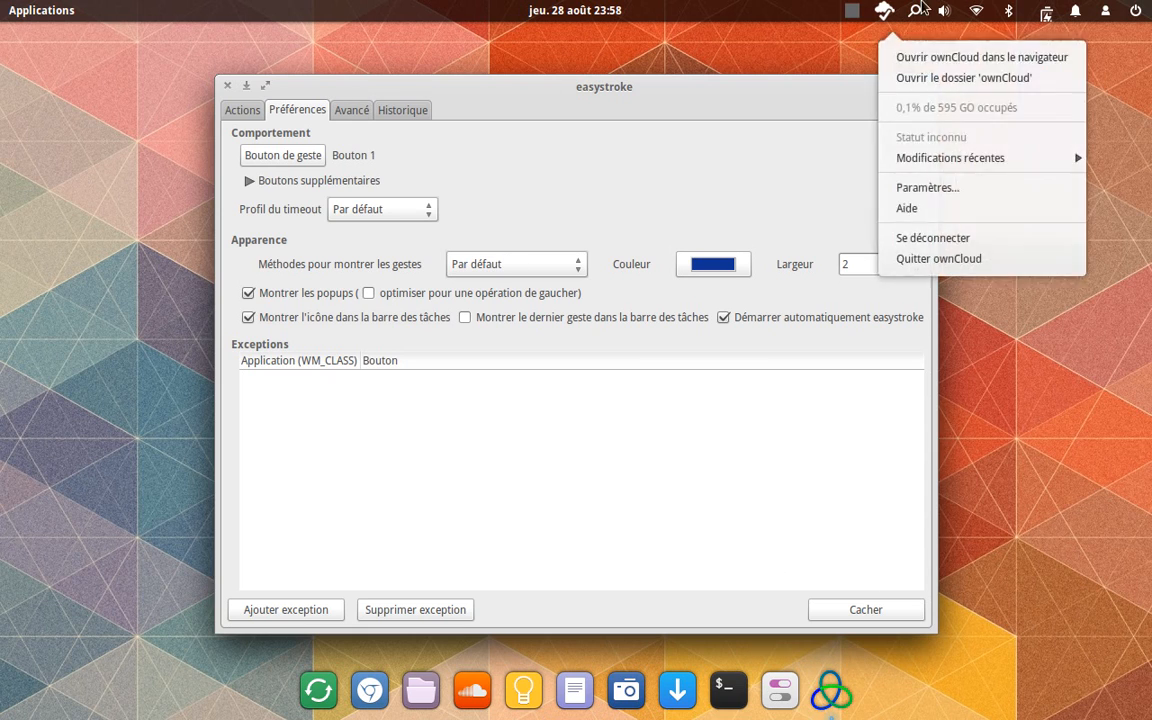
pyautogui.click(753, 198)
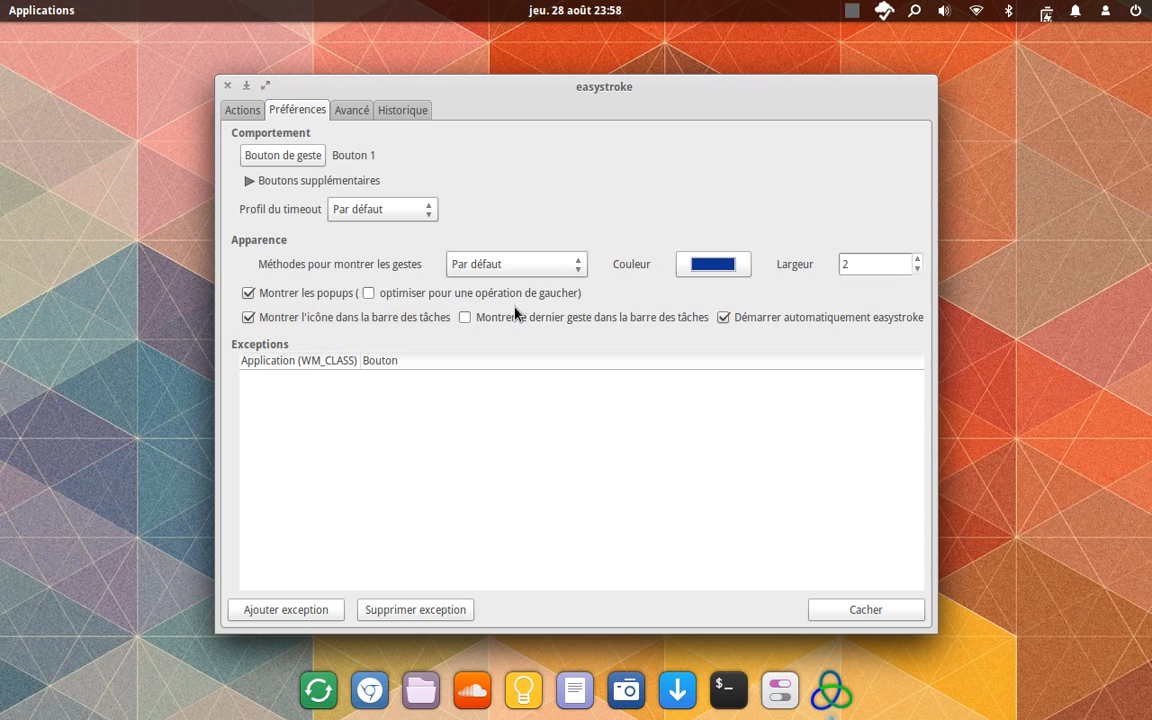
# - Show the advanced gesture settings and move the easystroke window slightly upward
pyautogui.click(349, 114)
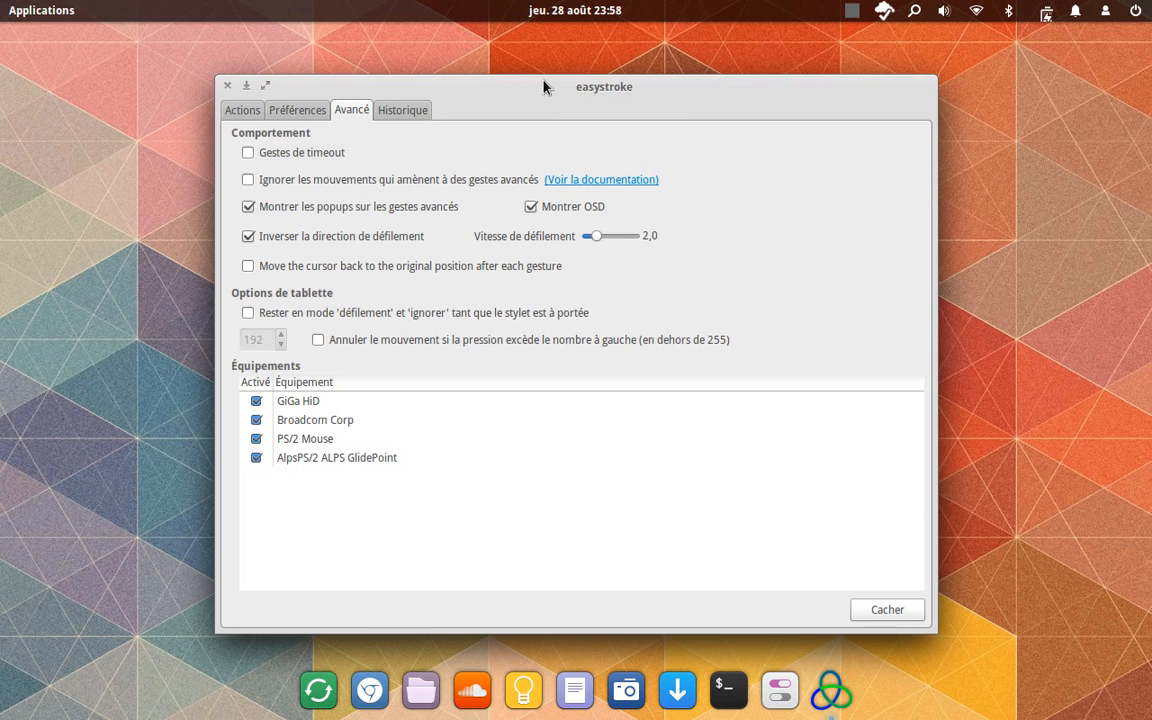
pyautogui.moveTo(545, 86); pyautogui.dragTo(543, 62)
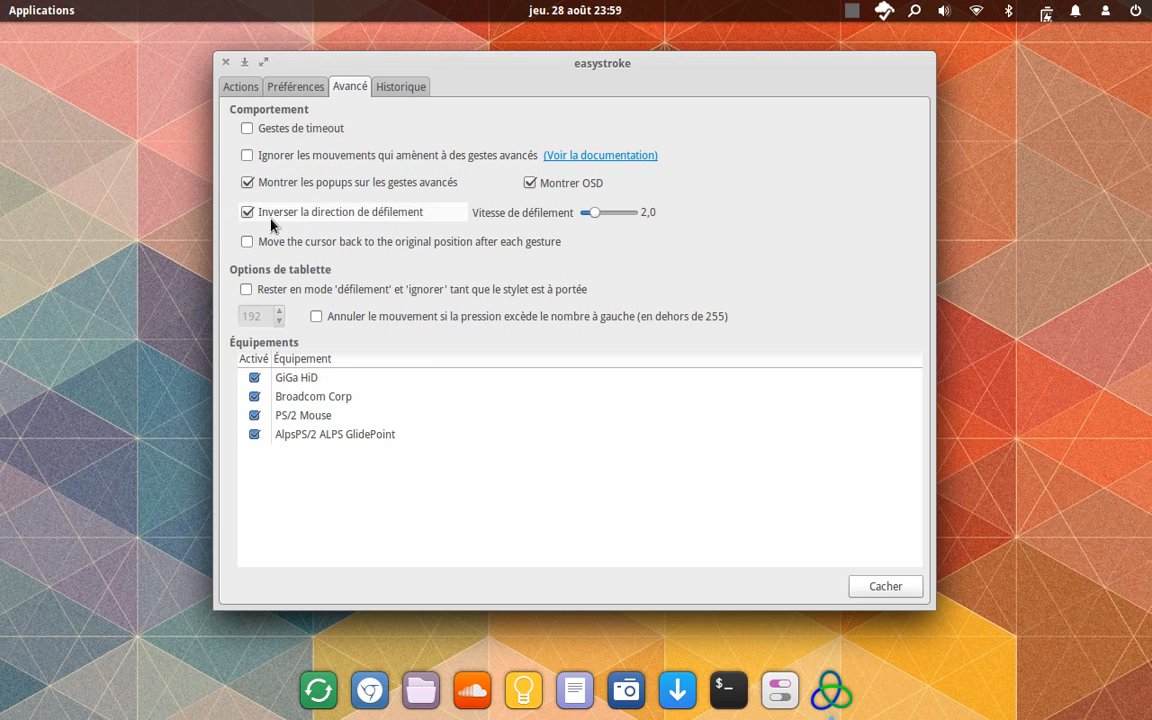
# - Examine the gesture history and compare which actions match several recorded strokes, including the recognised "Mises à jour" stroke
pyautogui.click(390, 86)
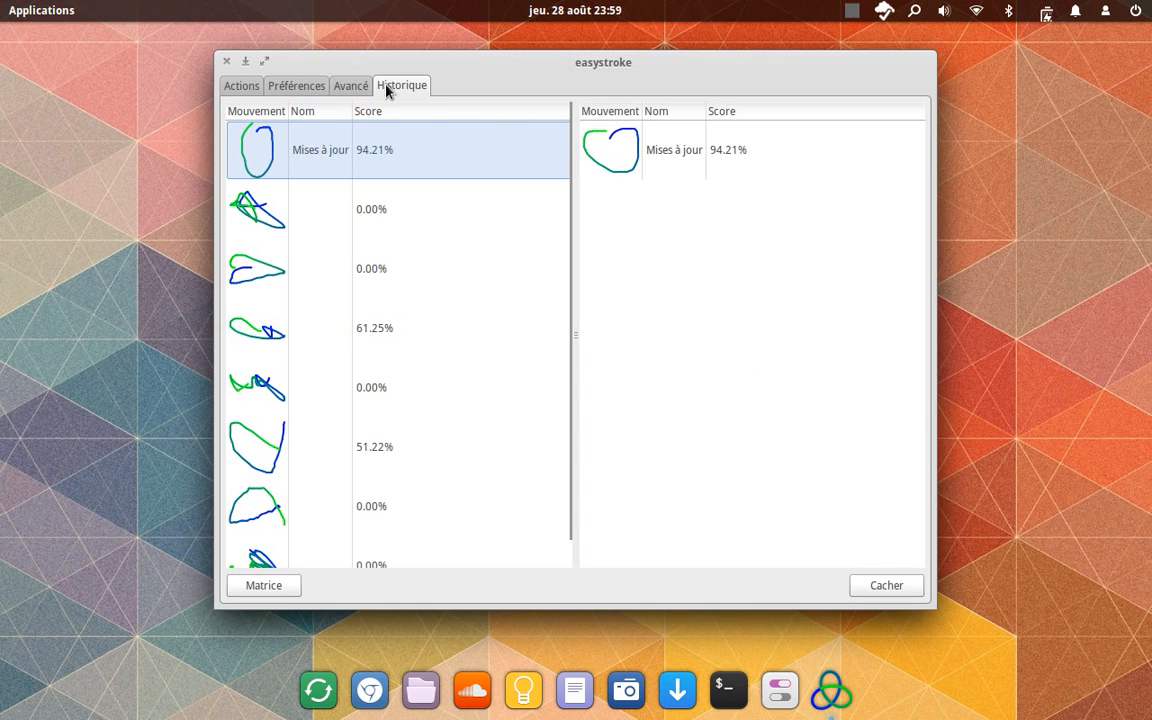
pyautogui.scroll(-1, 345, 235)
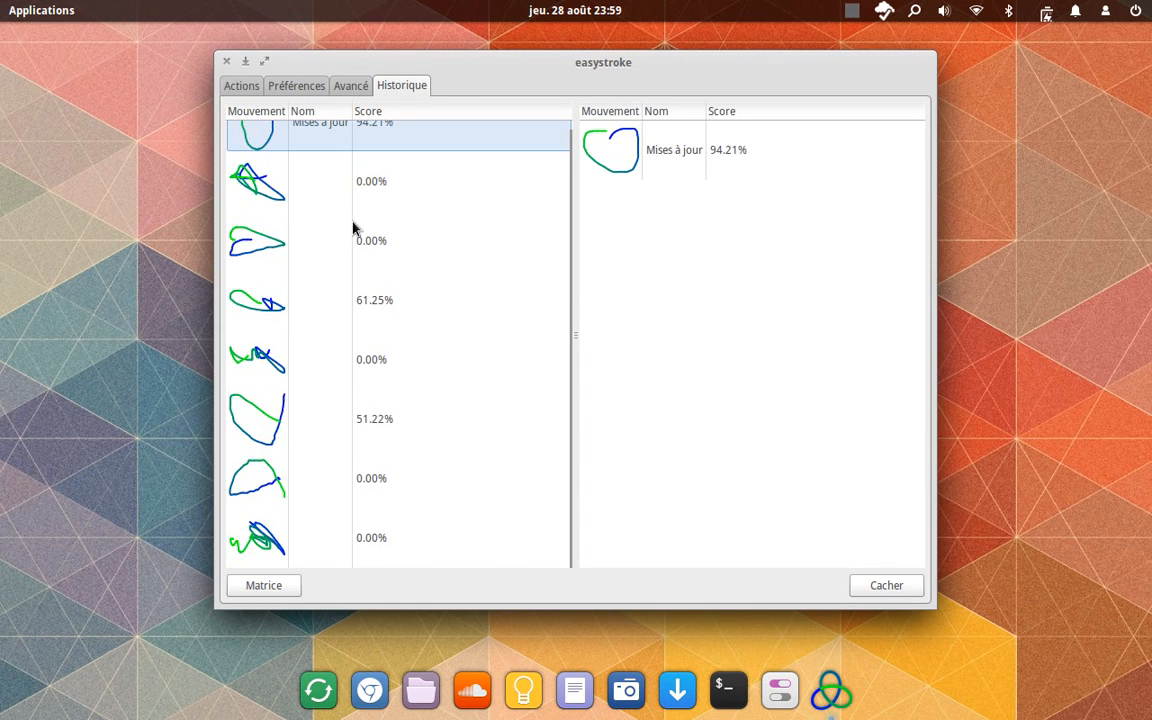
pyautogui.scroll(1, 440, 330)
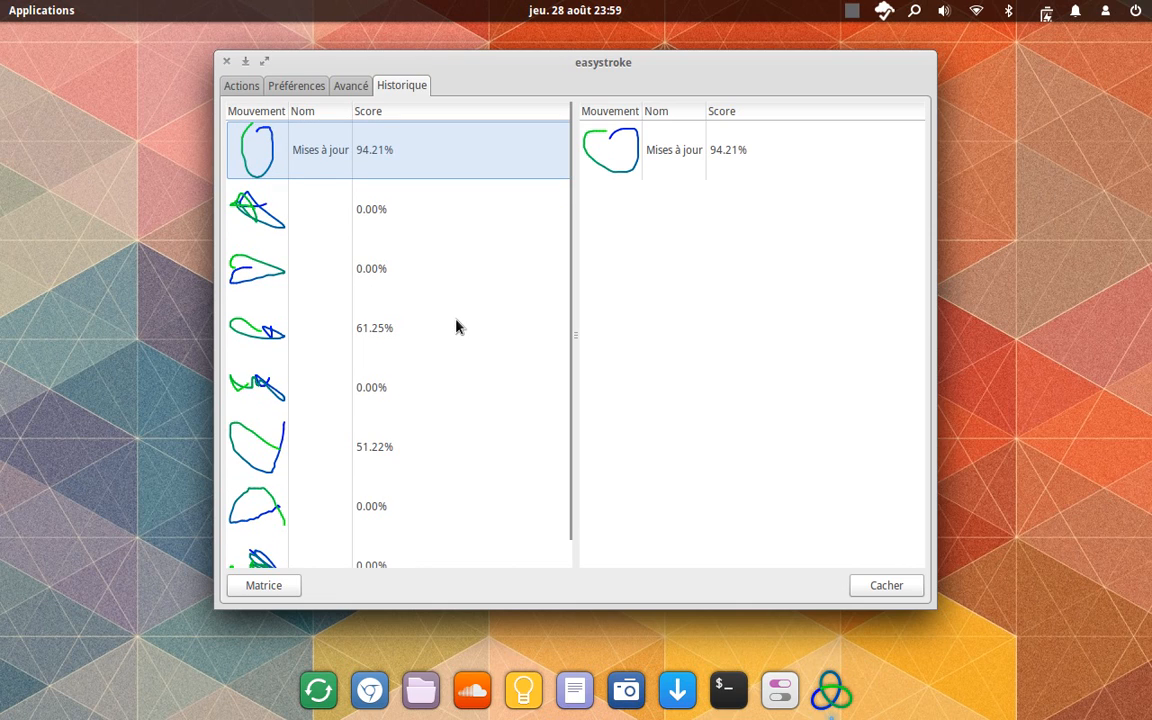
pyautogui.scroll(-1, 456, 327)
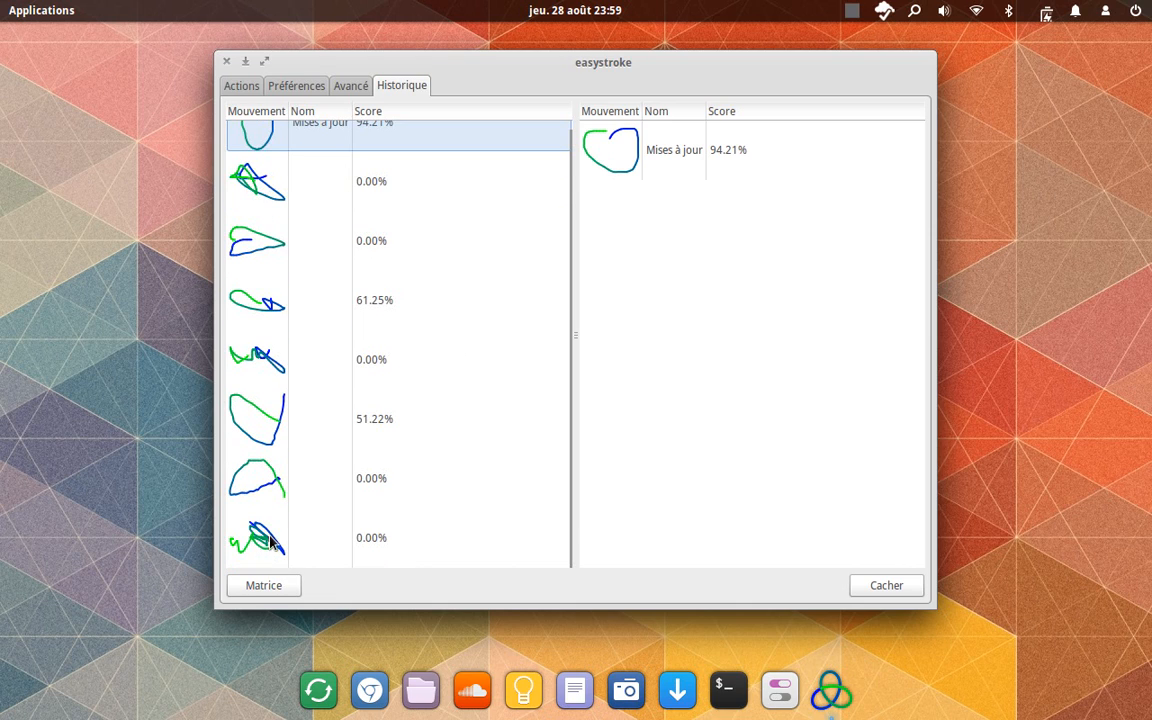
pyautogui.scroll(1, 293, 393)
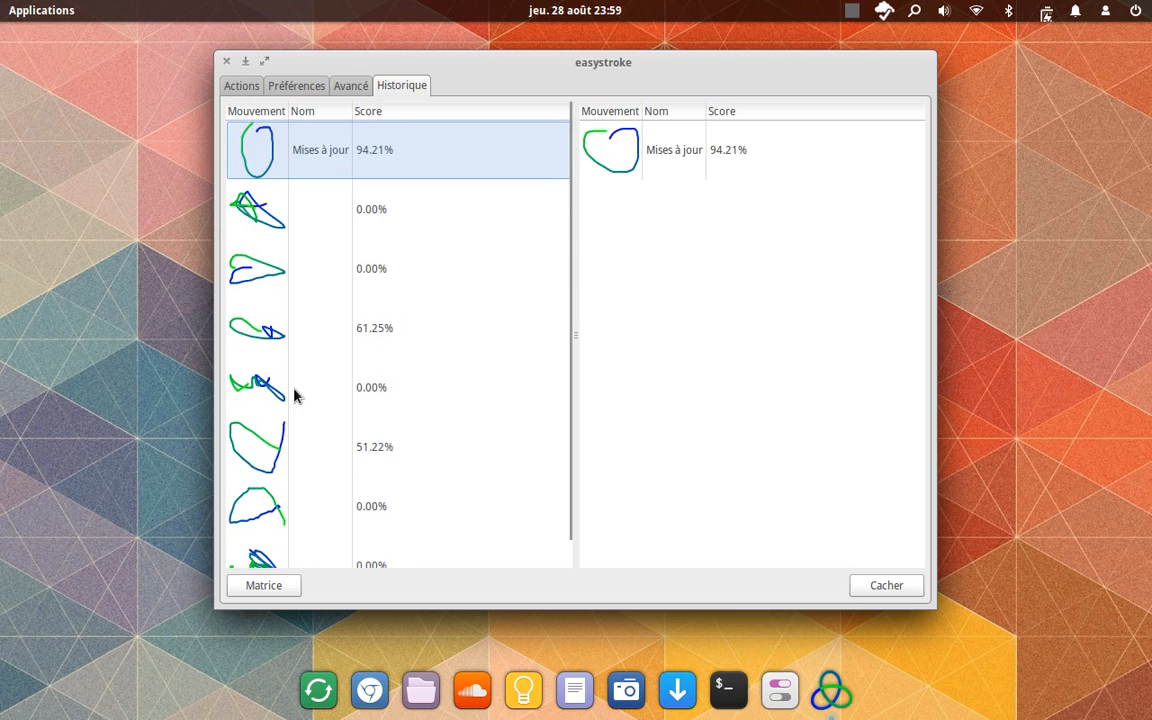
pyautogui.scroll(-1, 329, 476)
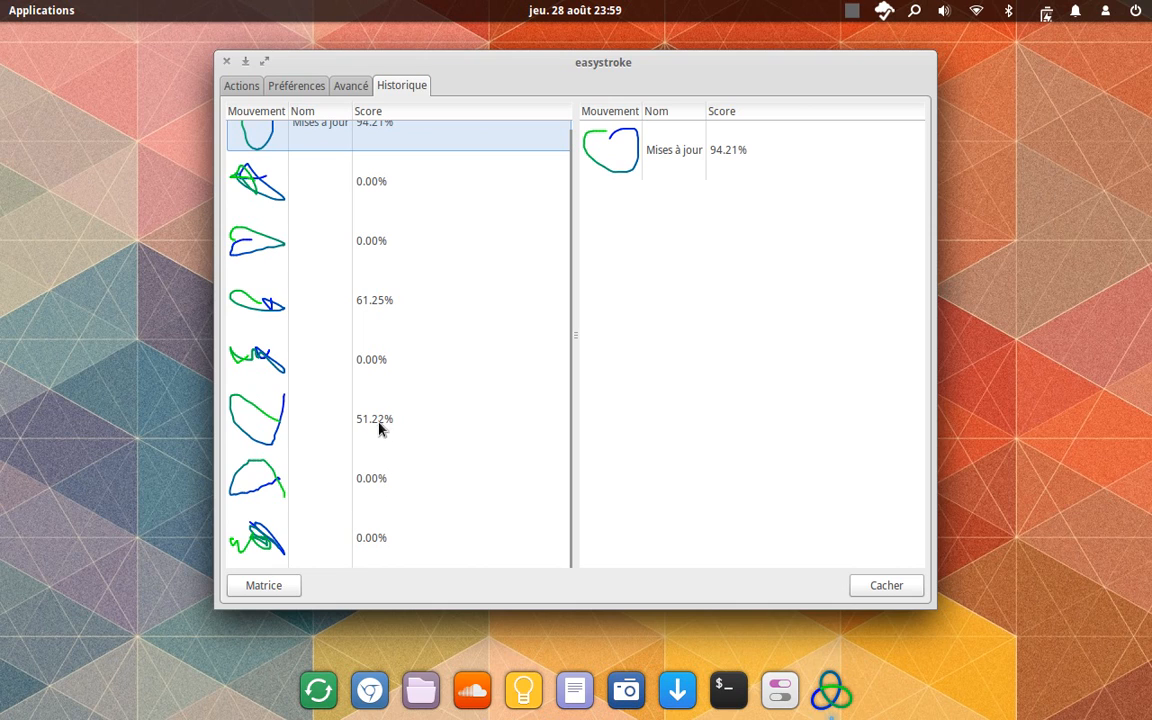
pyautogui.scroll(1, 380, 427)
pyautogui.click(386, 463)
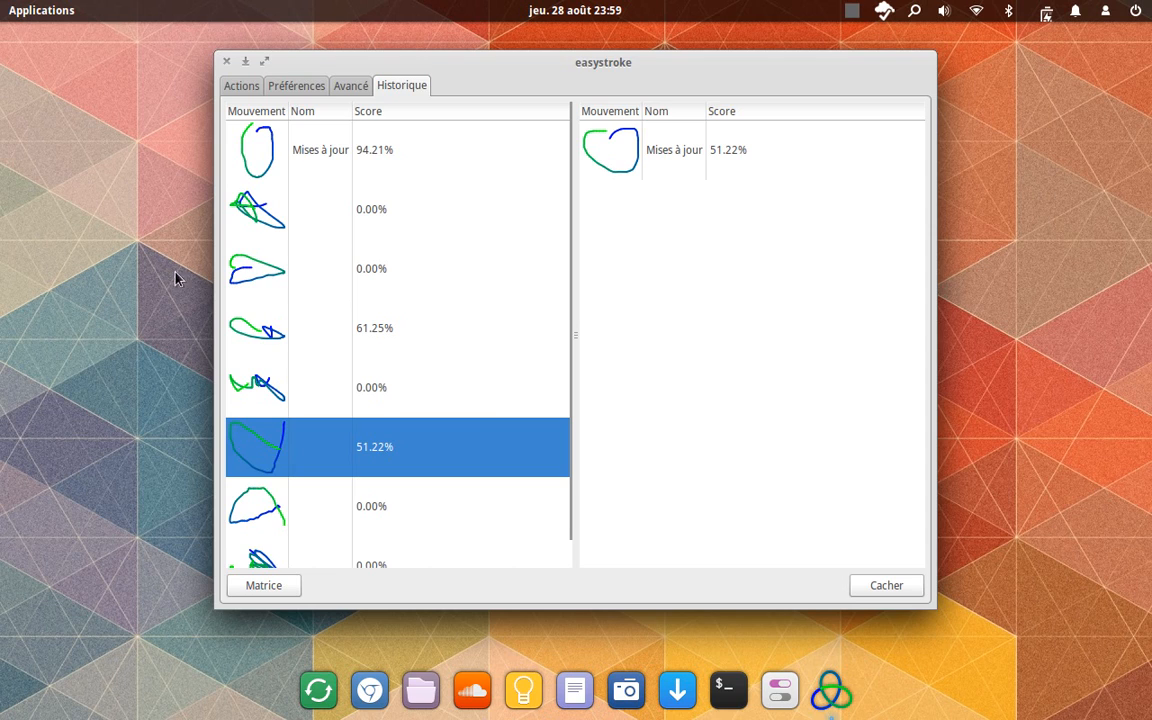
pyautogui.click(378, 328)
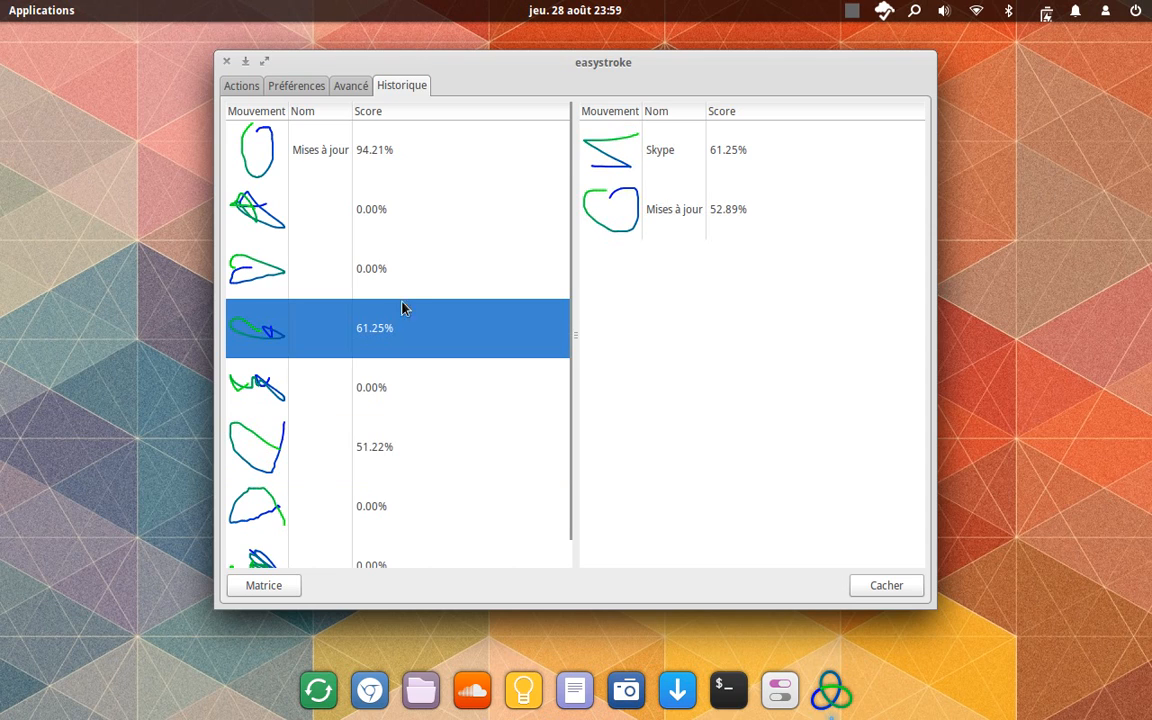
pyautogui.click(365, 145)
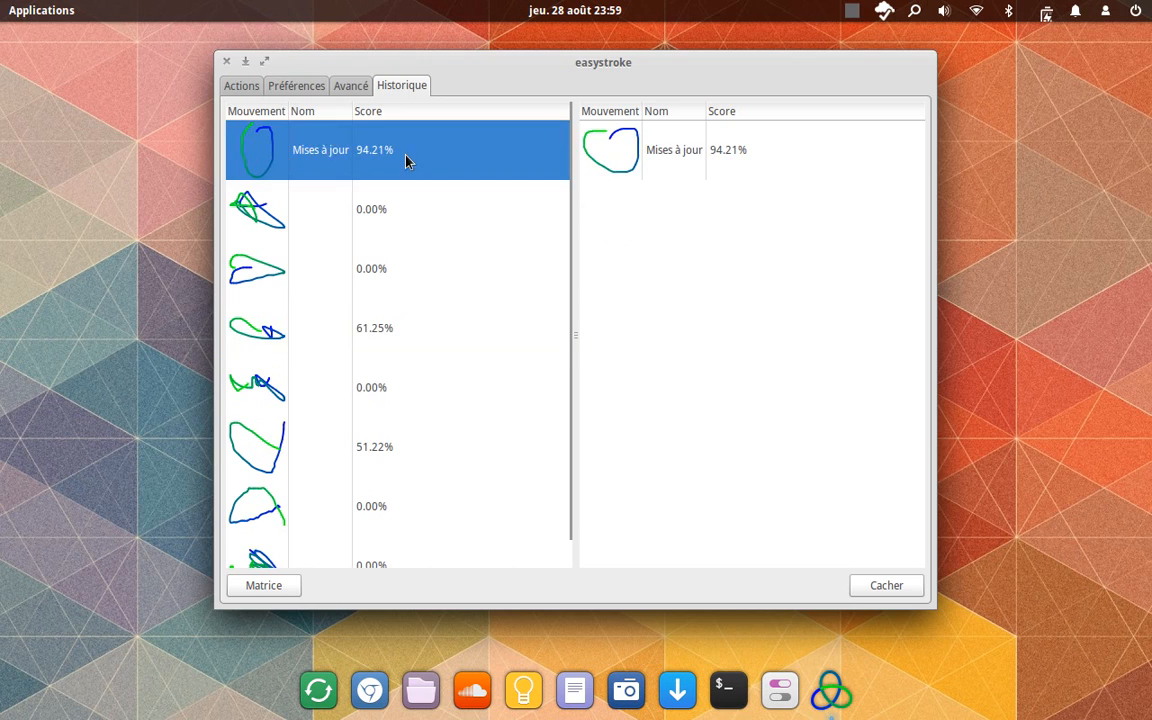
# - Return to the gesture actions list and briefly expand and collapse the Applications section
pyautogui.click(233, 88)
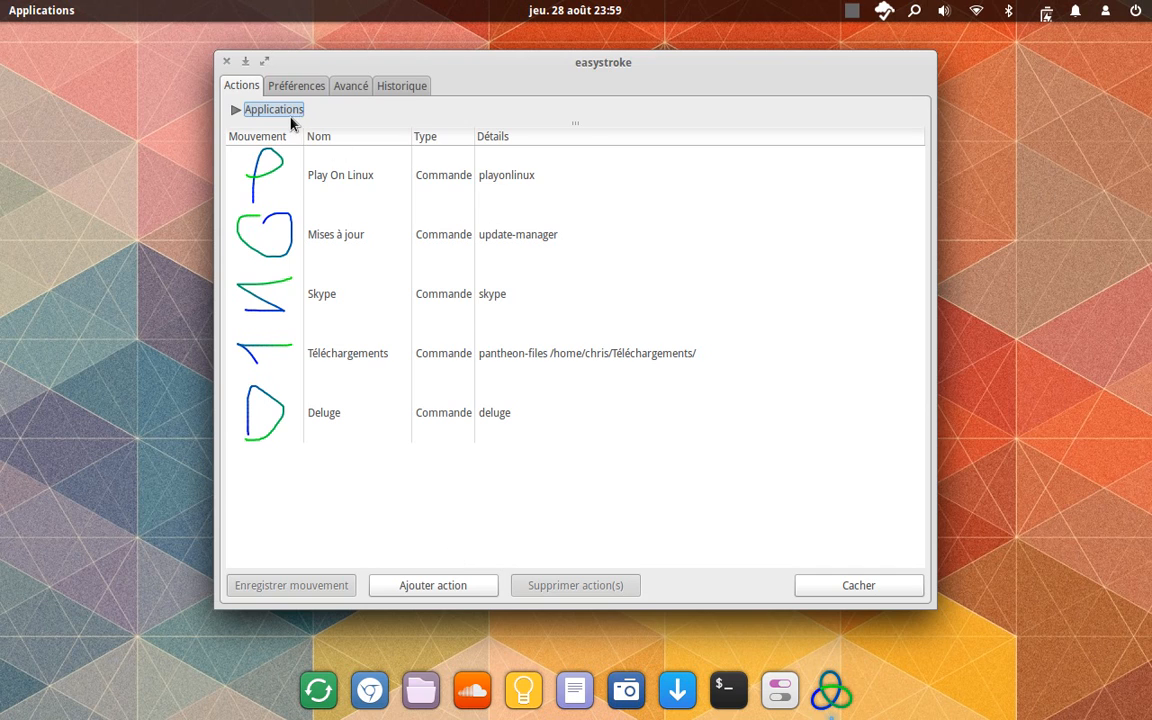
pyautogui.click(235, 110)
pyautogui.click(235, 110)
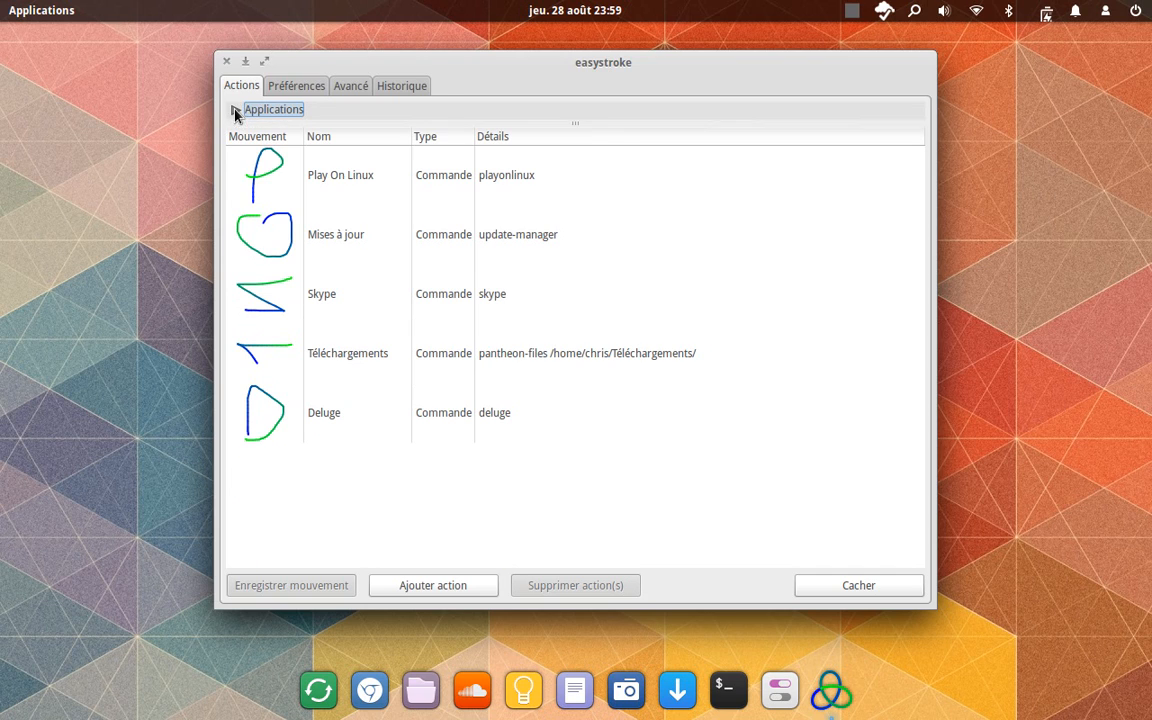
pyautogui.click(398, 524)
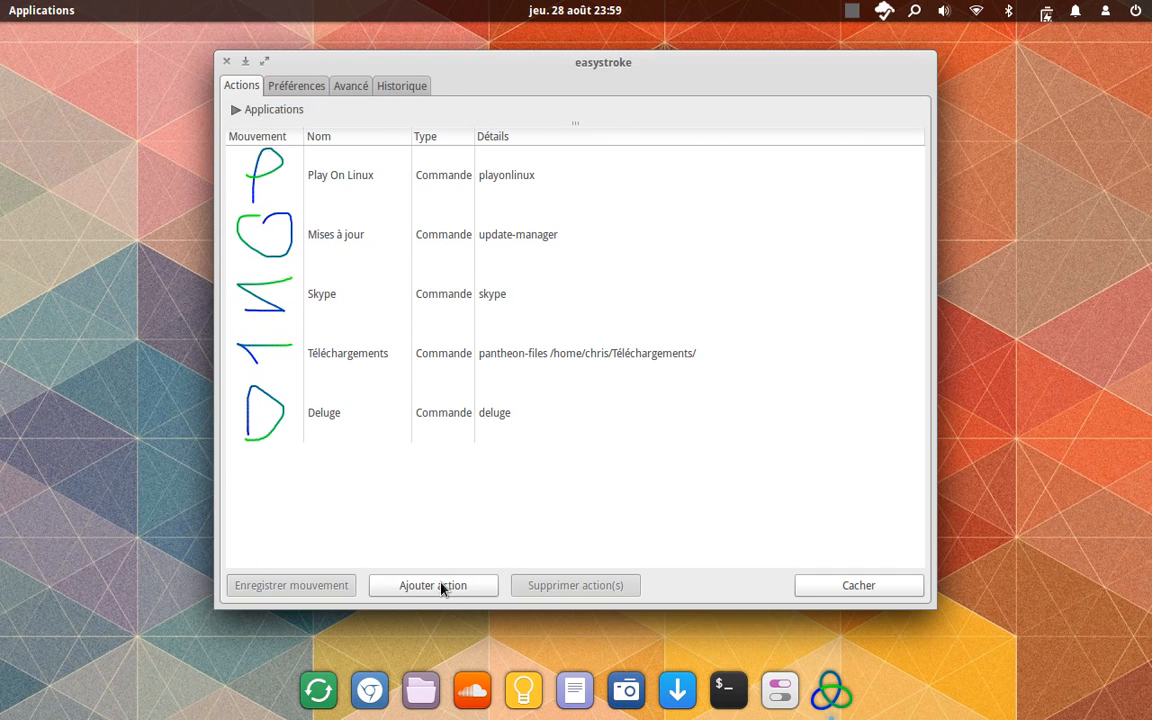
# - Add a new action named "Geste de test" of type Commande that runs gedit
pyautogui.click(476, 587)
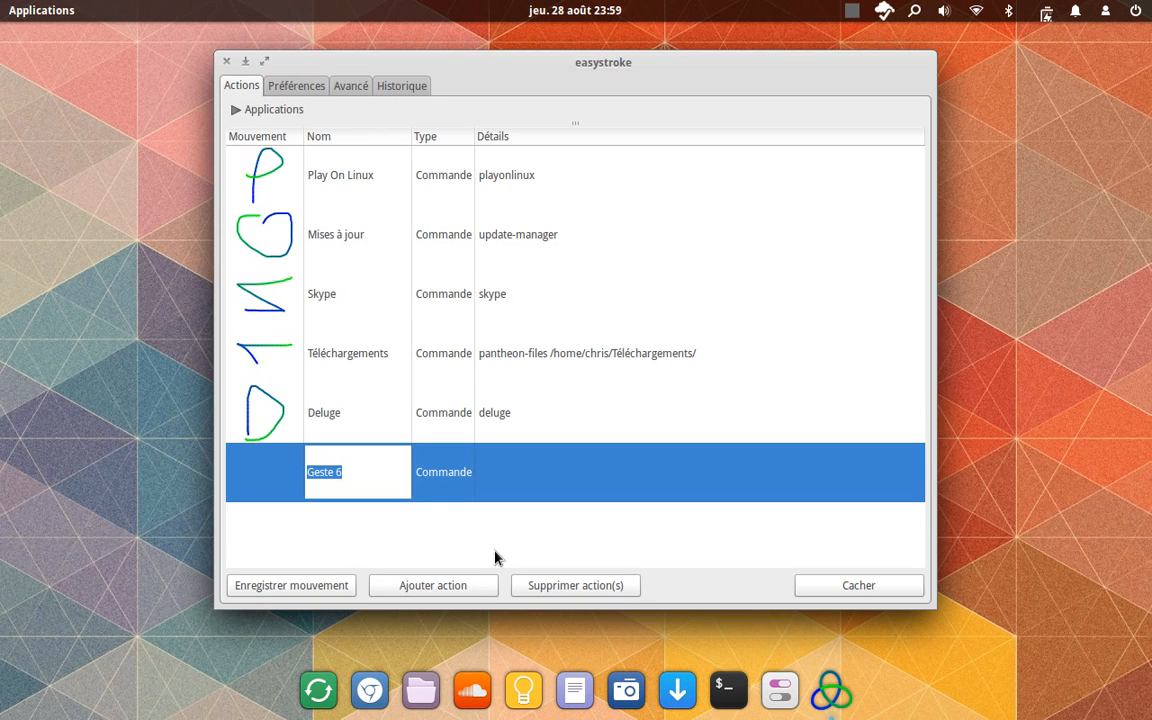
pyautogui.write('Geste de test')
pyautogui.press('Tab')
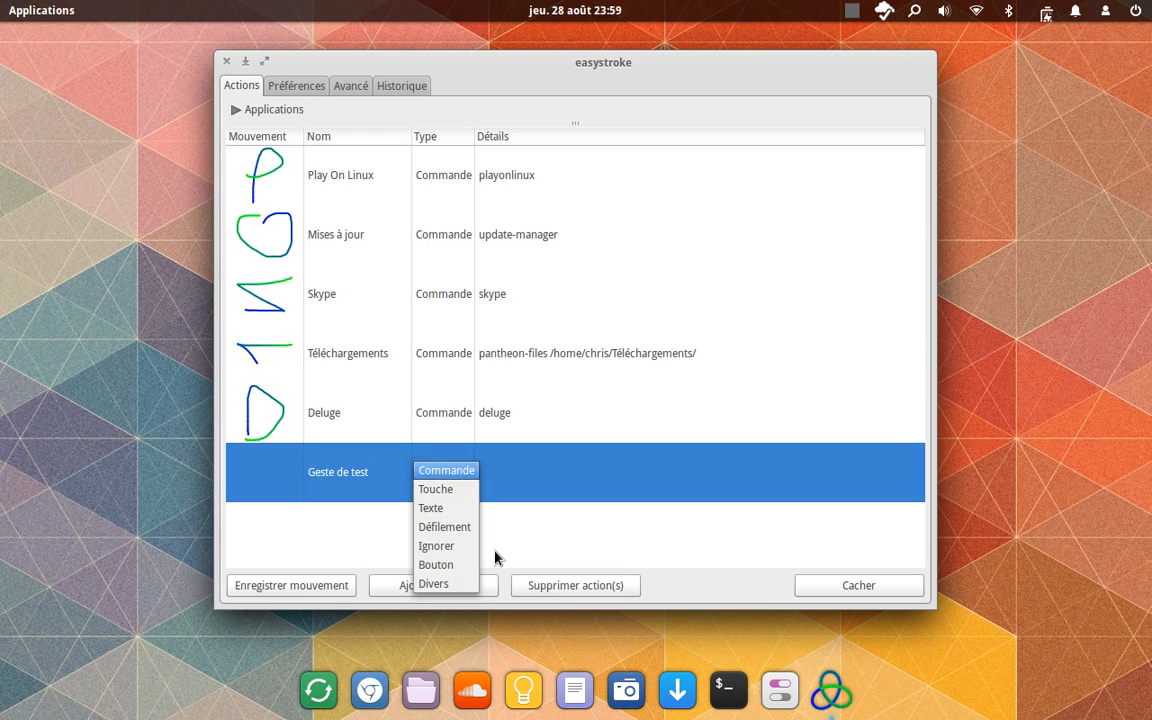
pyautogui.click(444, 472)
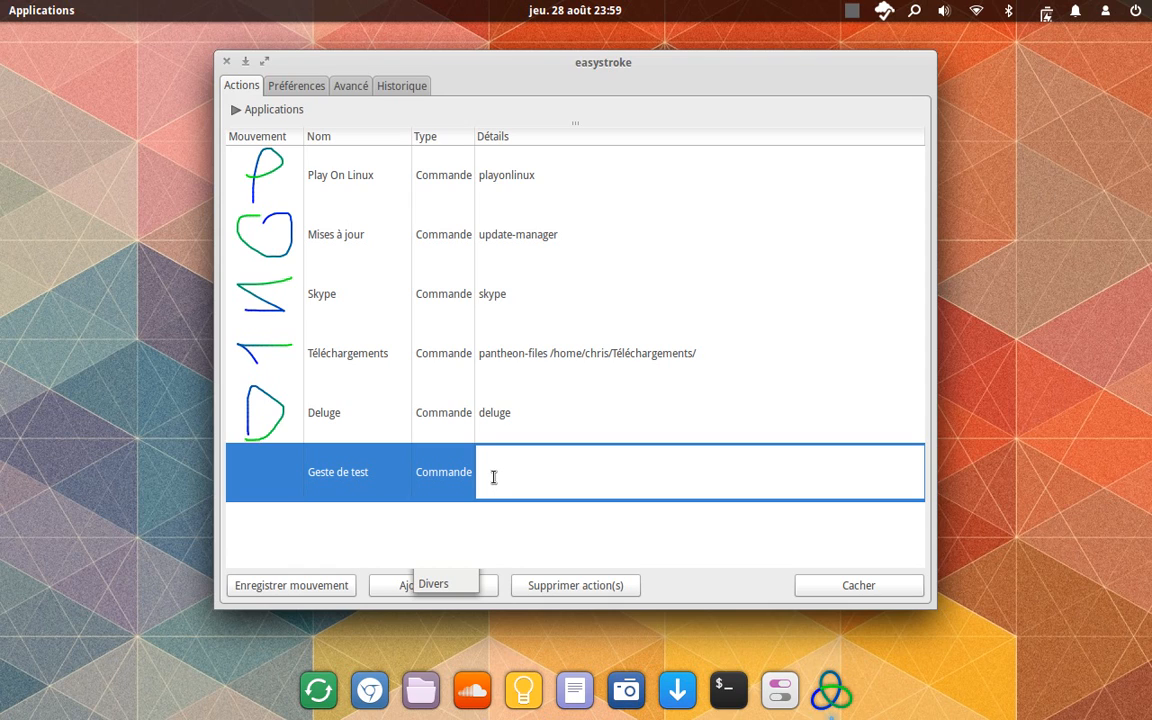
pyautogui.write('edit')
pyautogui.press('Return')
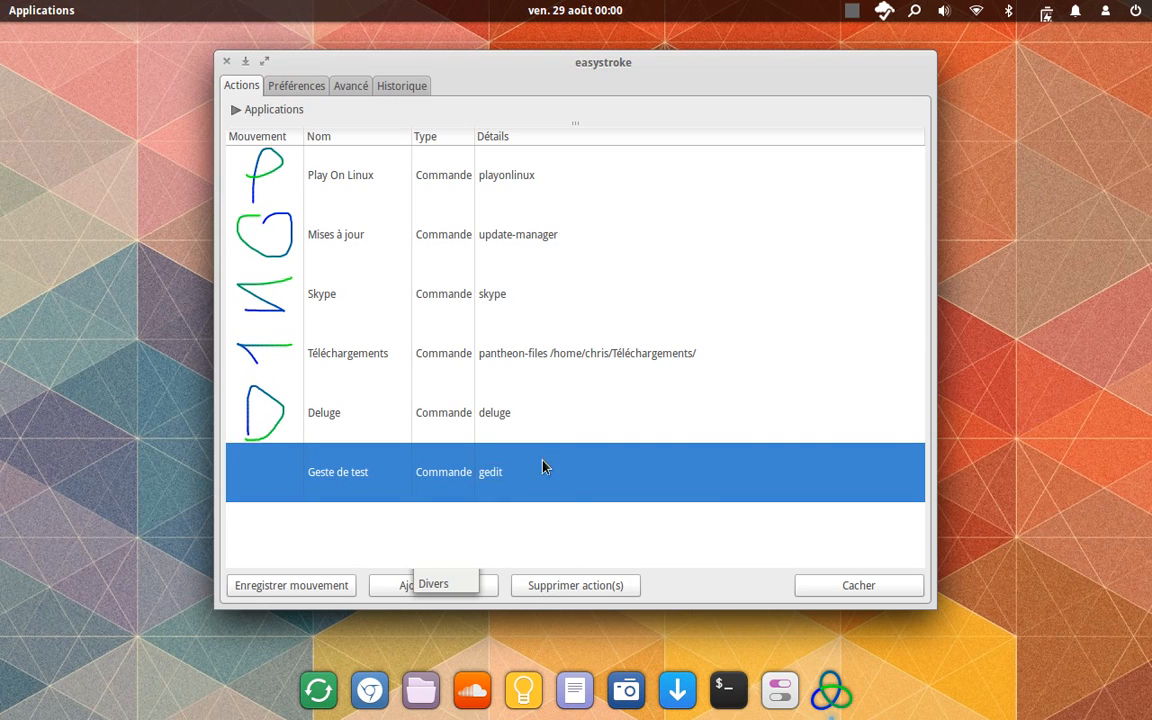
# - Try entering "sudo apt-ge" as the command of "Geste de test" and restore it to gedit
pyautogui.click(497, 476)
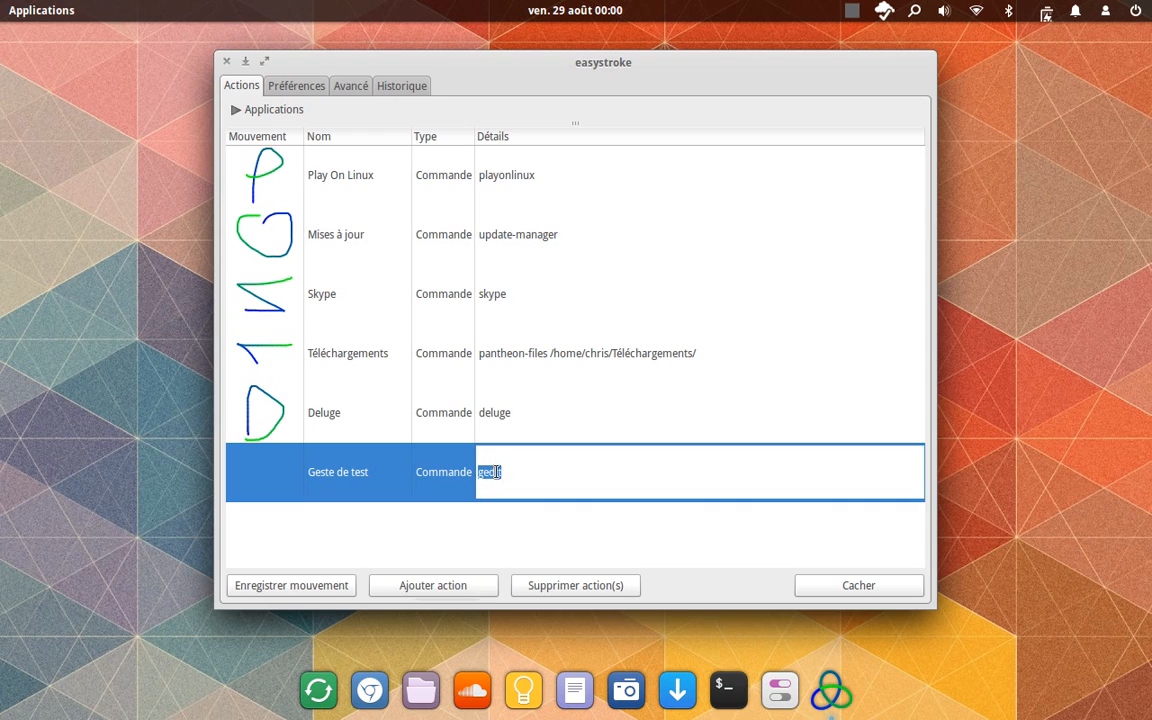
pyautogui.click(520, 470)
pyautogui.doubleClick(478, 471)
pyautogui.write('sudo apt-ge')
pyautogui.press('BackSpace')
pyautogui.press('BackSpace')
pyautogui.press('BackSpace')
pyautogui.press('BackSpace')
pyautogui.press('BackSpace')
pyautogui.press('BackSpace')
pyautogui.press('BackSpace')
pyautogui.press('BackSpace')
pyautogui.press('BackSpace')
pyautogui.press('BackSpace')
pyautogui.press('BackSpace')
pyautogui.write('gedit')
pyautogui.press('Return')
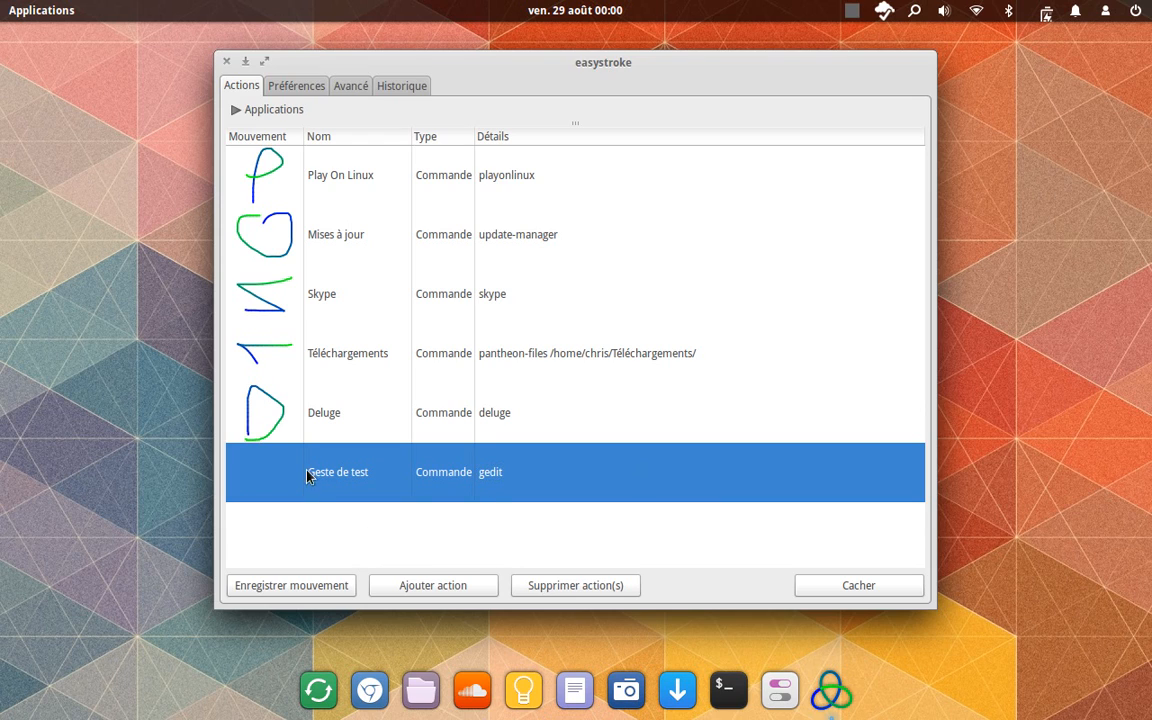
# - Record a first G-shaped stroke for "Geste de test" with the recording dialog moved aside, and delete that stroke again
pyautogui.click(264, 470)
pyautogui.doubleClick(264, 477)
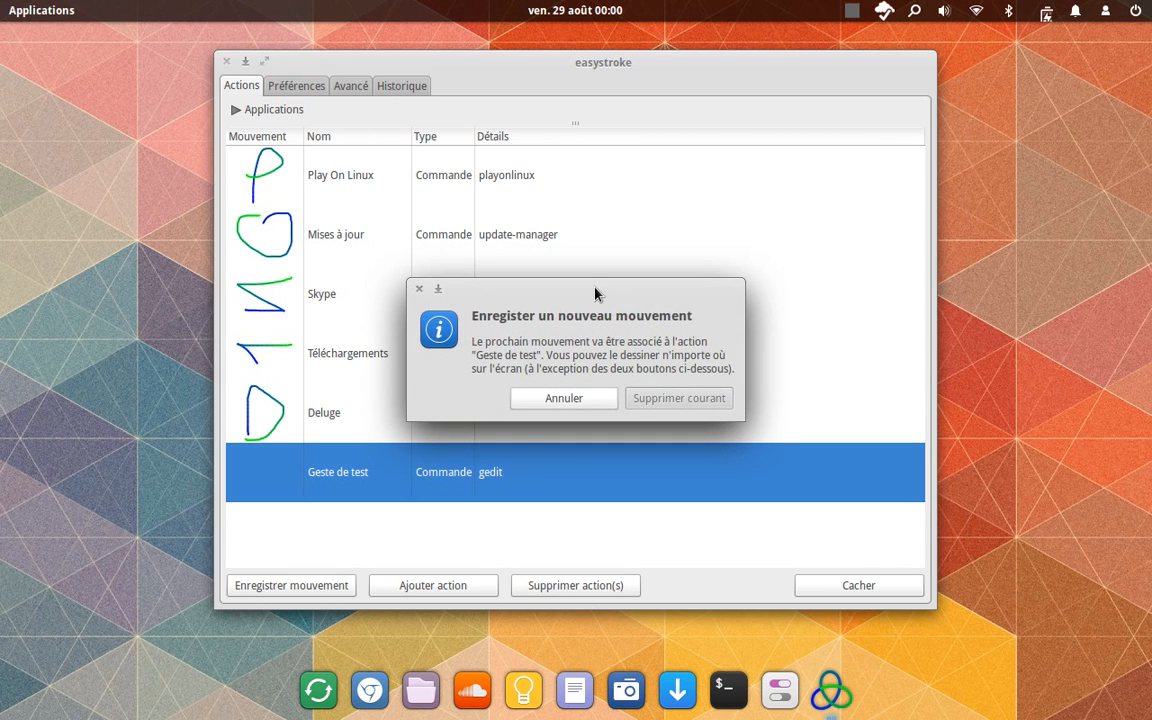
pyautogui.moveTo(595, 293); pyautogui.dragTo(879, 188)
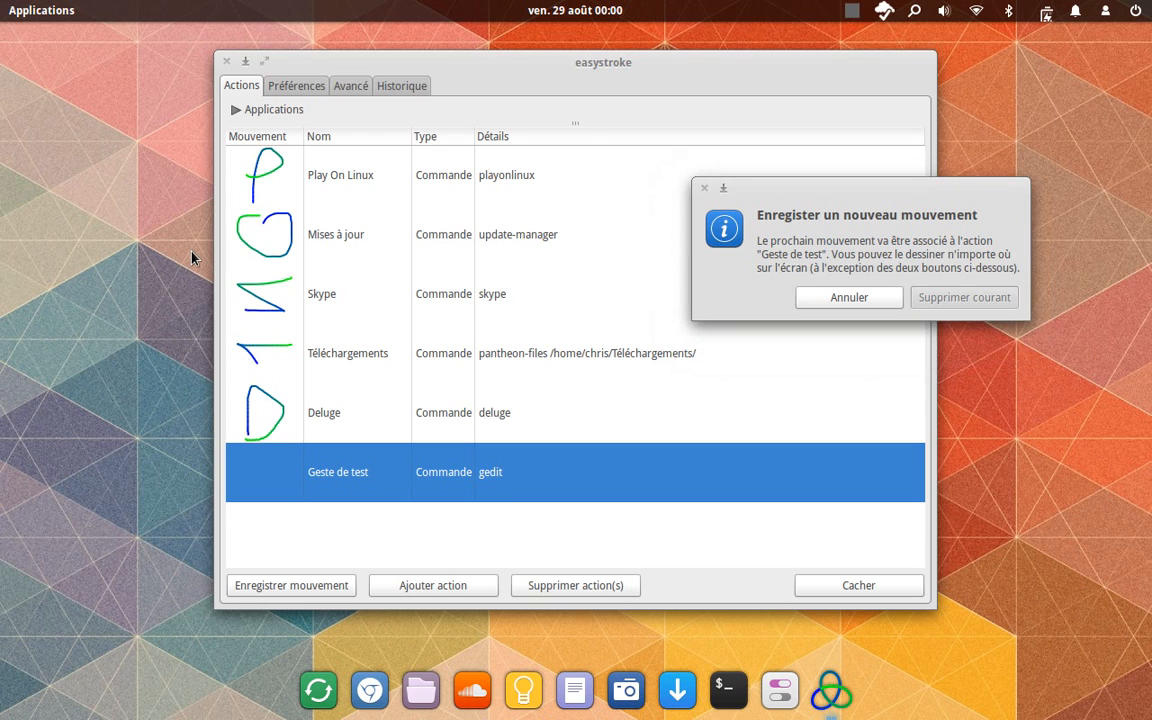
pyautogui.moveTo(192, 255)
pyautogui.mouseDown()
pyautogui.moveTo(240, 502)
pyautogui.moveTo(186, 422)
pyautogui.mouseUp()
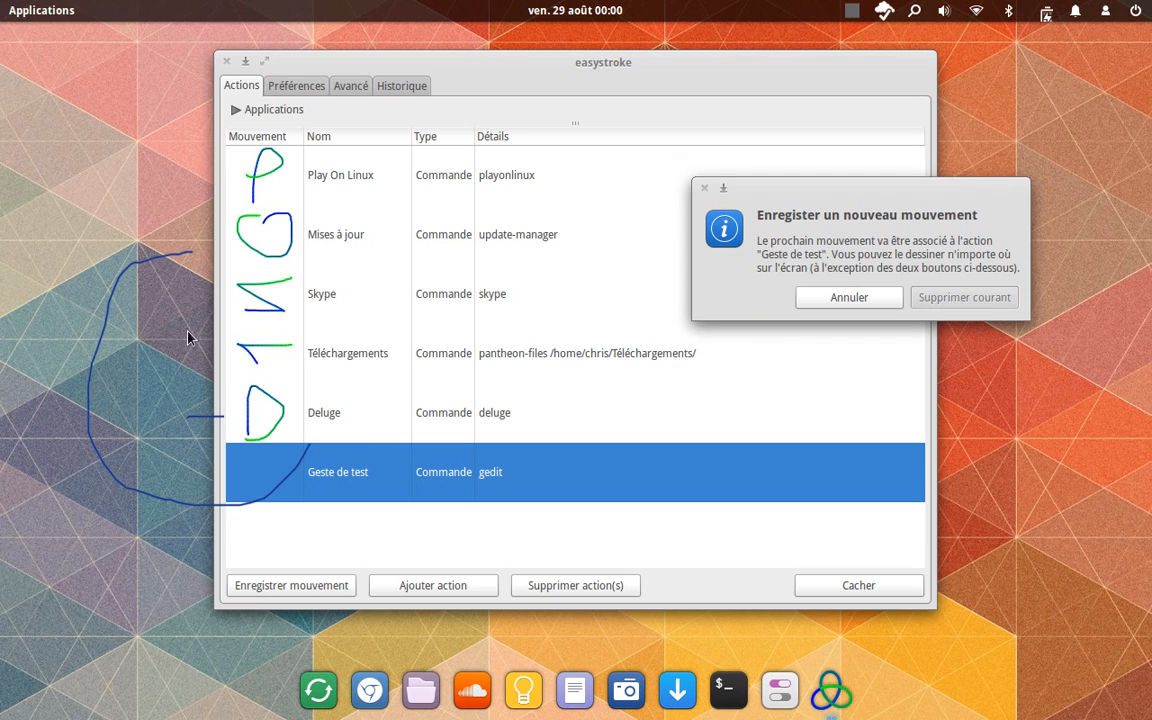
pyautogui.moveTo(202, 240)
pyautogui.mouseDown()
pyautogui.moveTo(150, 238)
pyautogui.moveTo(300, 322)
pyautogui.moveTo(154, 321)
pyautogui.mouseUp()
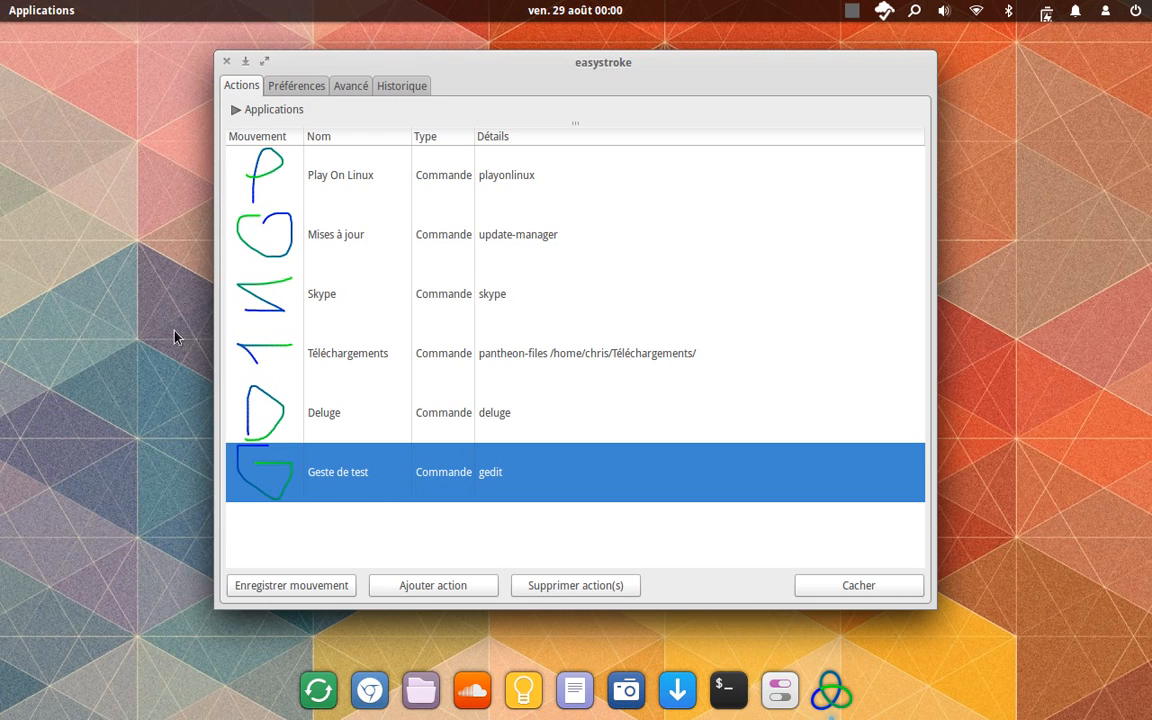
pyautogui.doubleClick(265, 470)
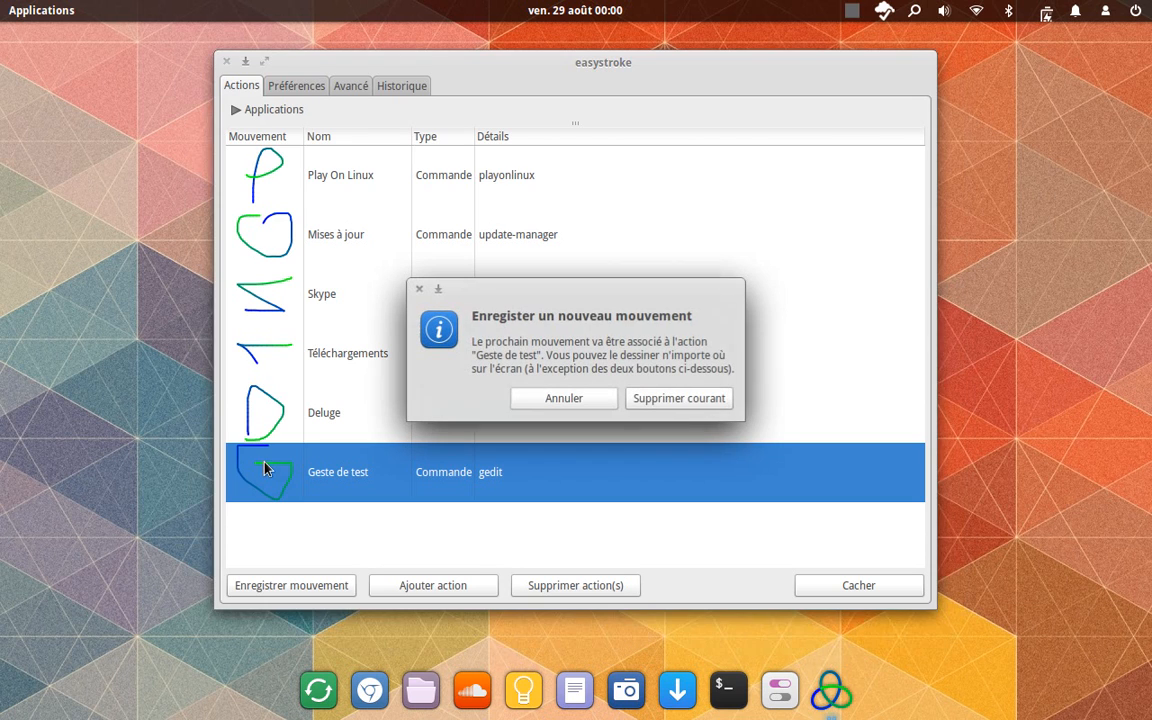
pyautogui.click(679, 399)
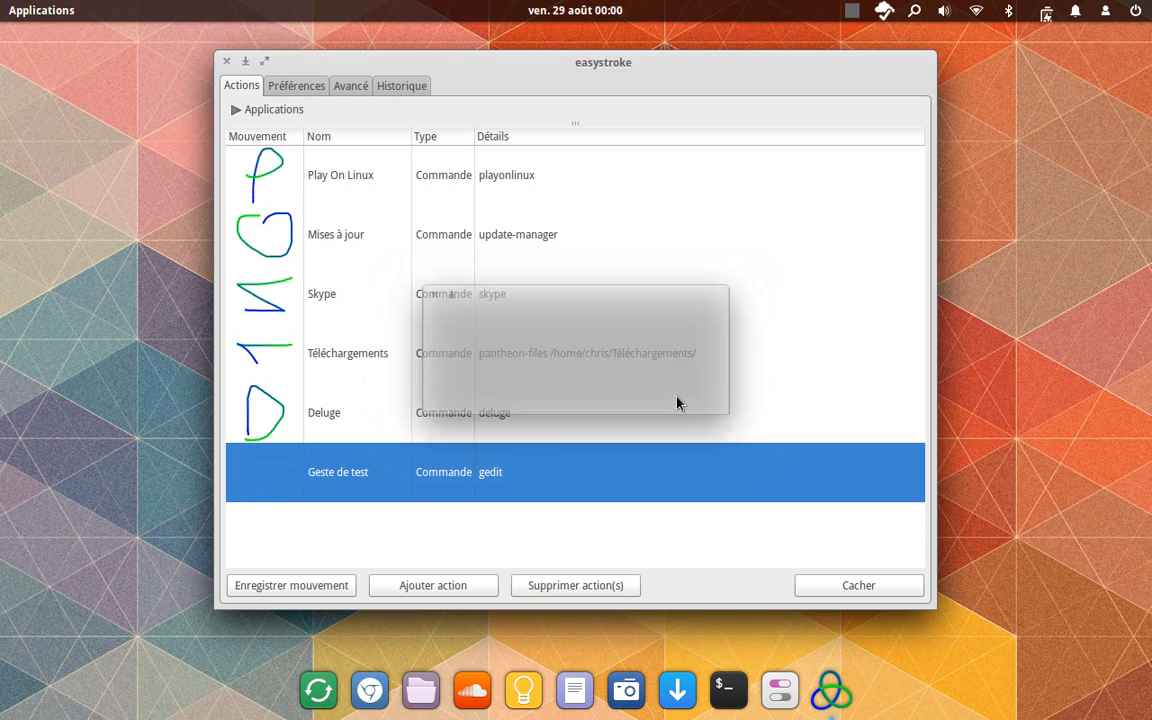
# - Record a rounder G-shaped stroke as the gesture of "Geste de test"
pyautogui.doubleClick(270, 480)
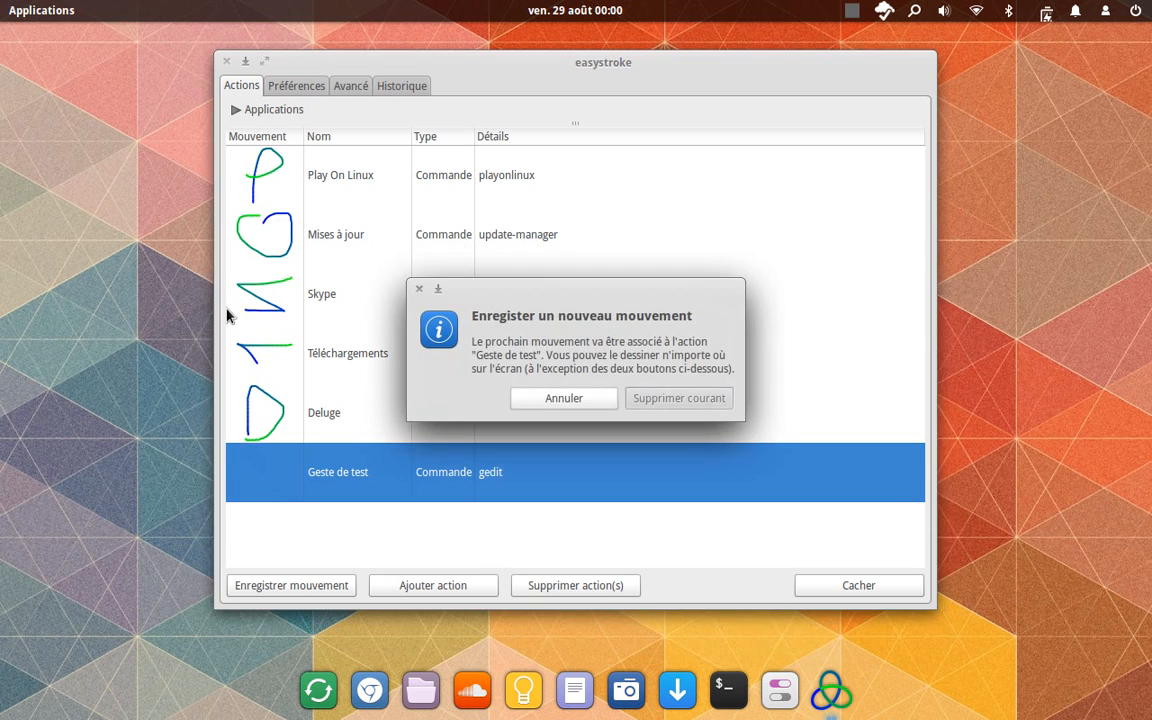
pyautogui.moveTo(198, 275)
pyautogui.mouseDown()
pyautogui.moveTo(212, 495)
pyautogui.moveTo(105, 386)
pyautogui.moveTo(160, 421)
pyautogui.mouseUp()
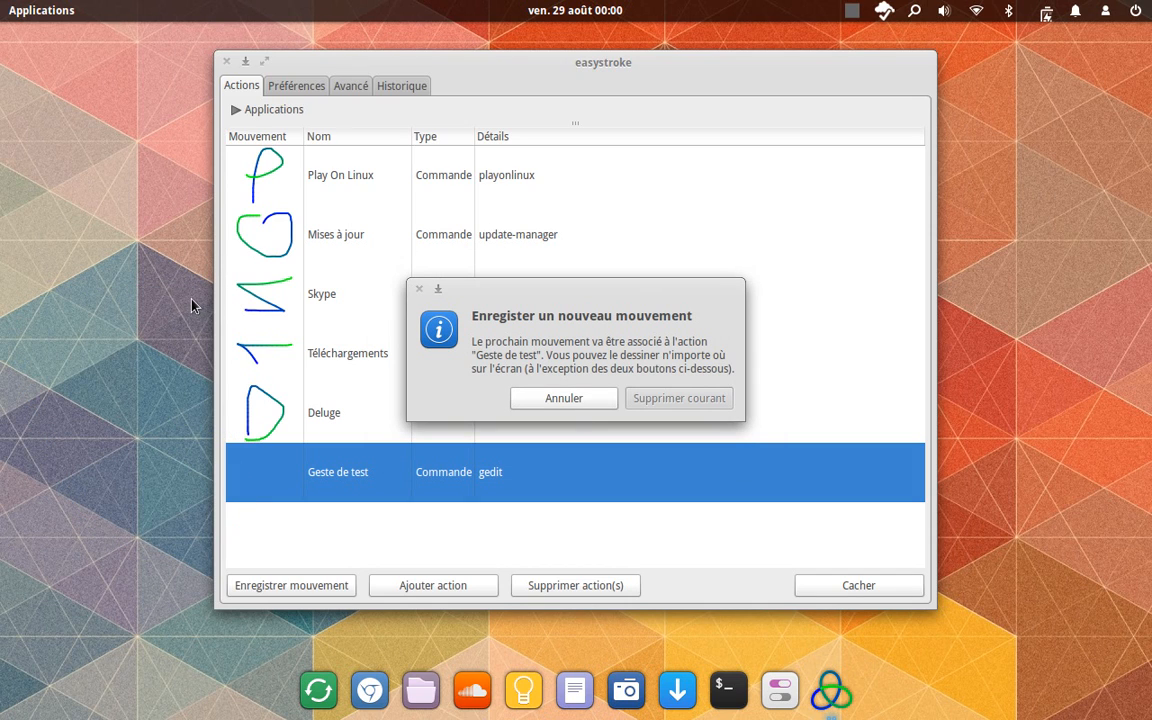
pyautogui.moveTo(193, 303)
pyautogui.mouseDown()
pyautogui.moveTo(240, 590)
pyautogui.moveTo(82, 406)
pyautogui.mouseUp()
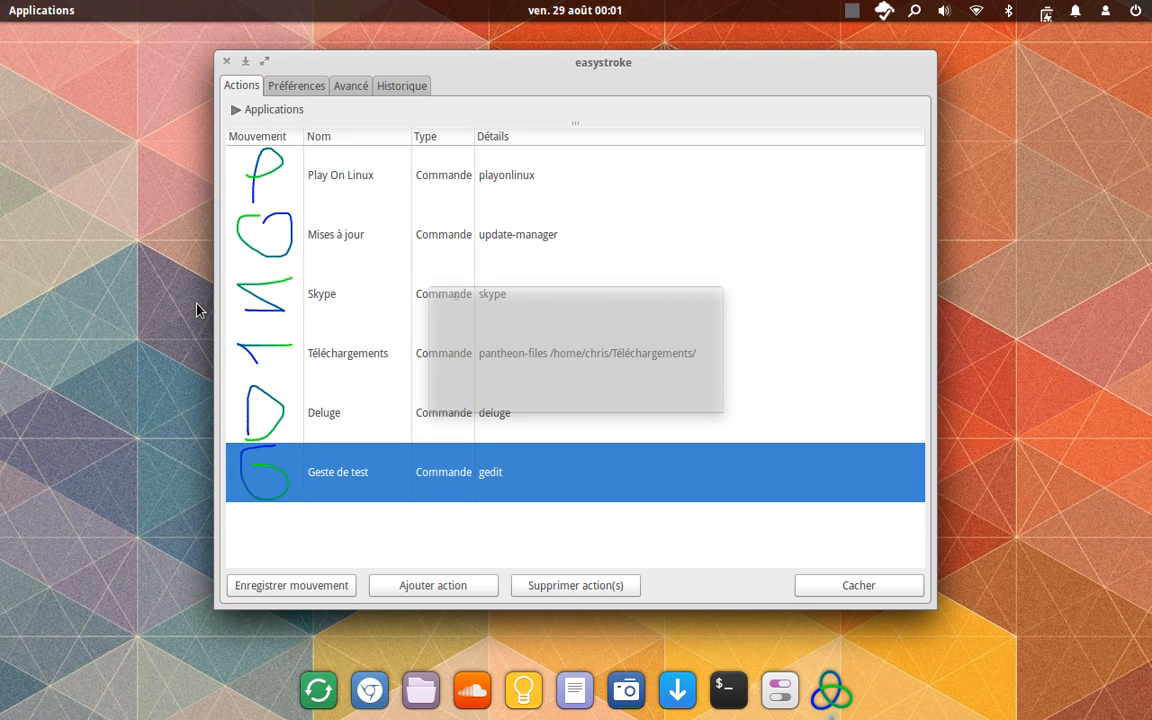
# - Test the G gesture on the empty desktop to launch gedit, and discard a trial document containing "BLALBLAL"
pyautogui.click(245, 61)
pyautogui.moveTo(276, 230)
pyautogui.mouseDown()
pyautogui.moveTo(342, 463)
pyautogui.moveTo(240, 316)
pyautogui.mouseUp()
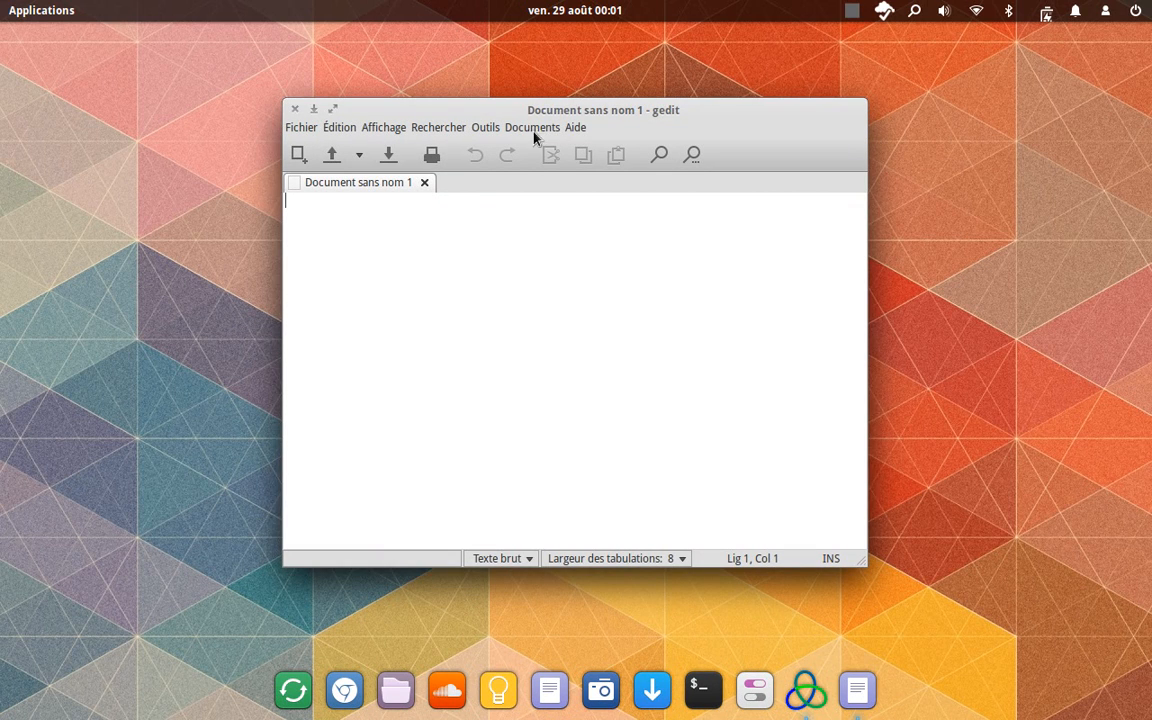
pyautogui.write('BLALBLAL')
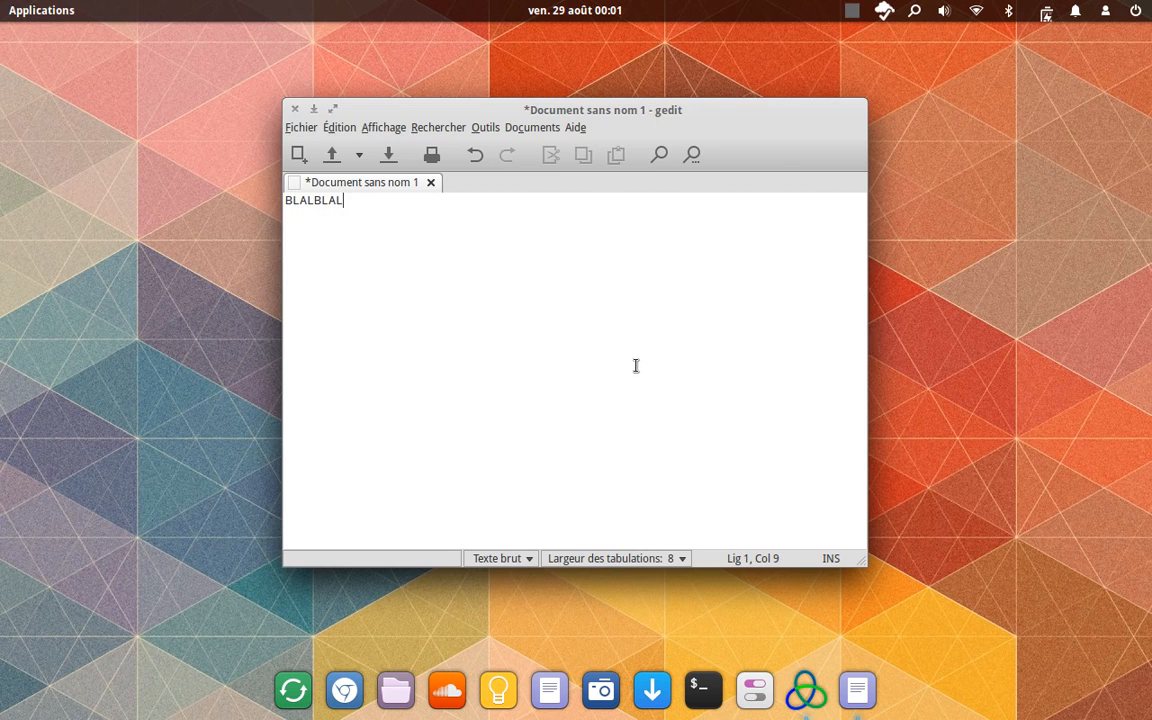
pyautogui.hotkey('ctrl', 'w')
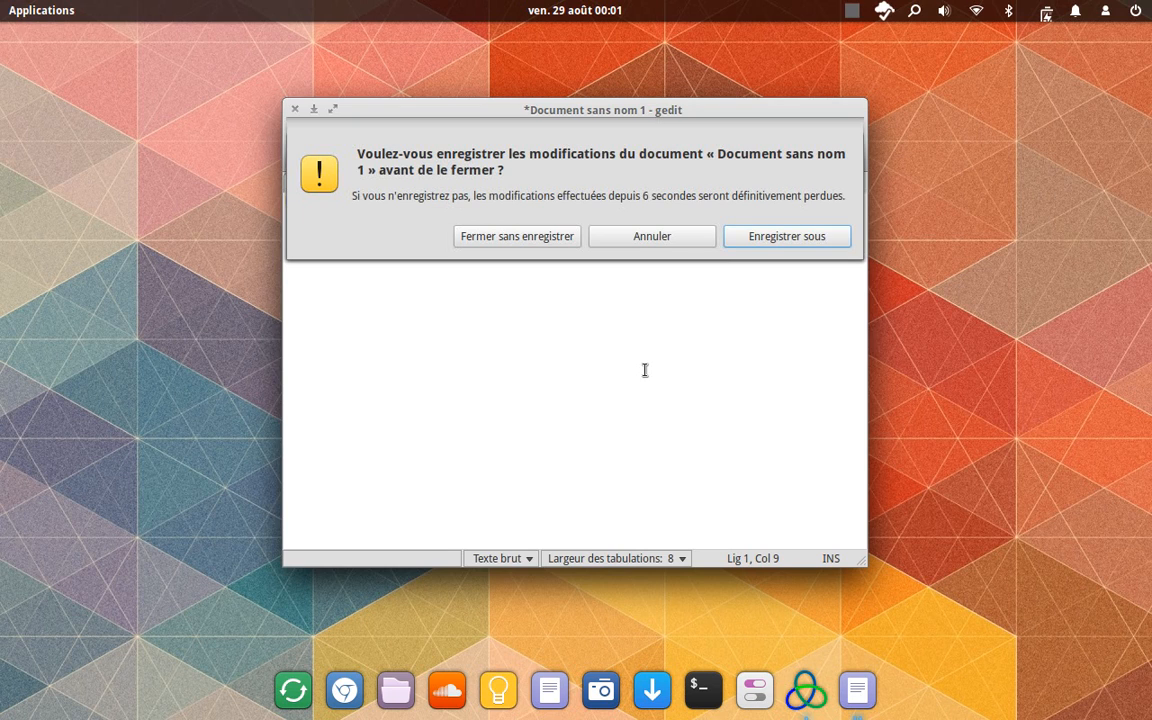
pyautogui.click(556, 240)
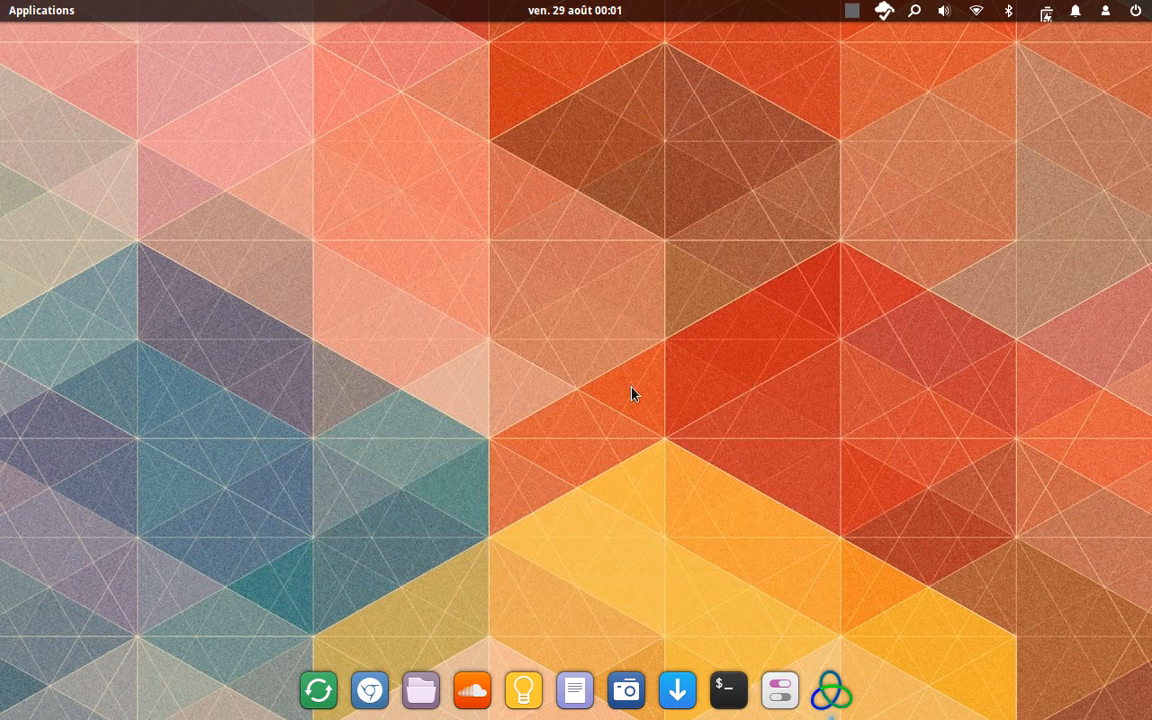
# - Bring the gesture actions list back on screen and delete the "Geste de test" action
pyautogui.click(779, 689)
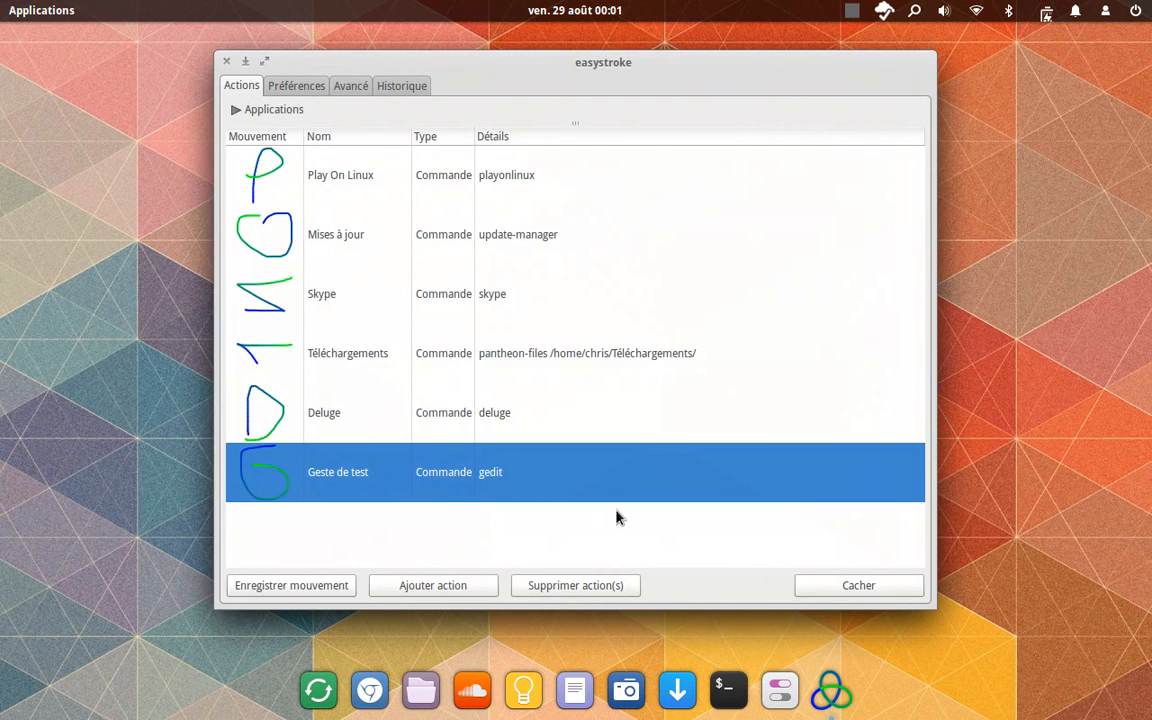
pyautogui.click(605, 588)
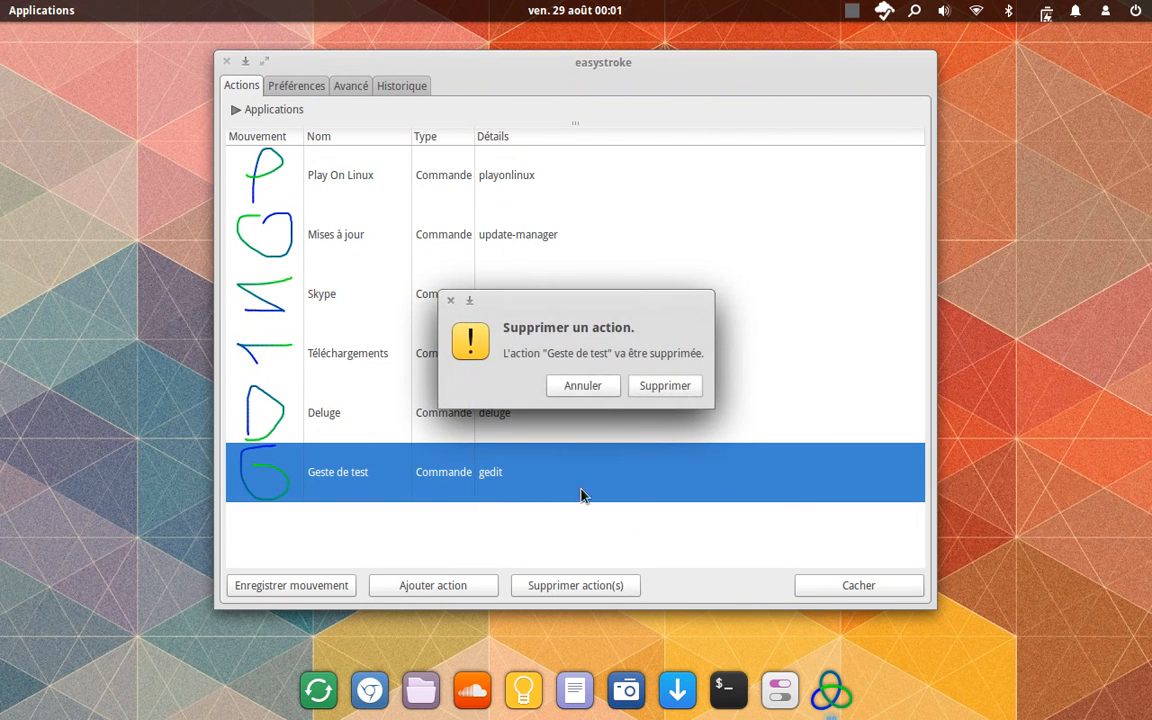
pyautogui.click(645, 386)
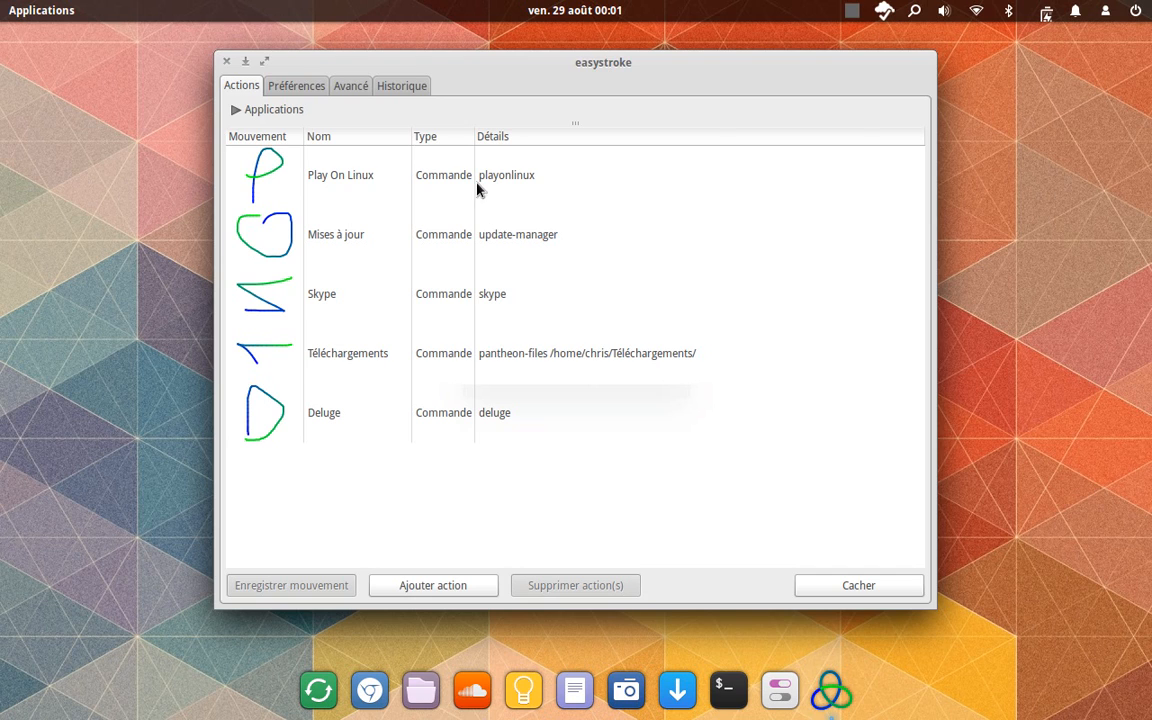
# - Add a group under "Par défaut" in the Applications section, keeping its default name, and collapse the section
pyautogui.click(237, 110)
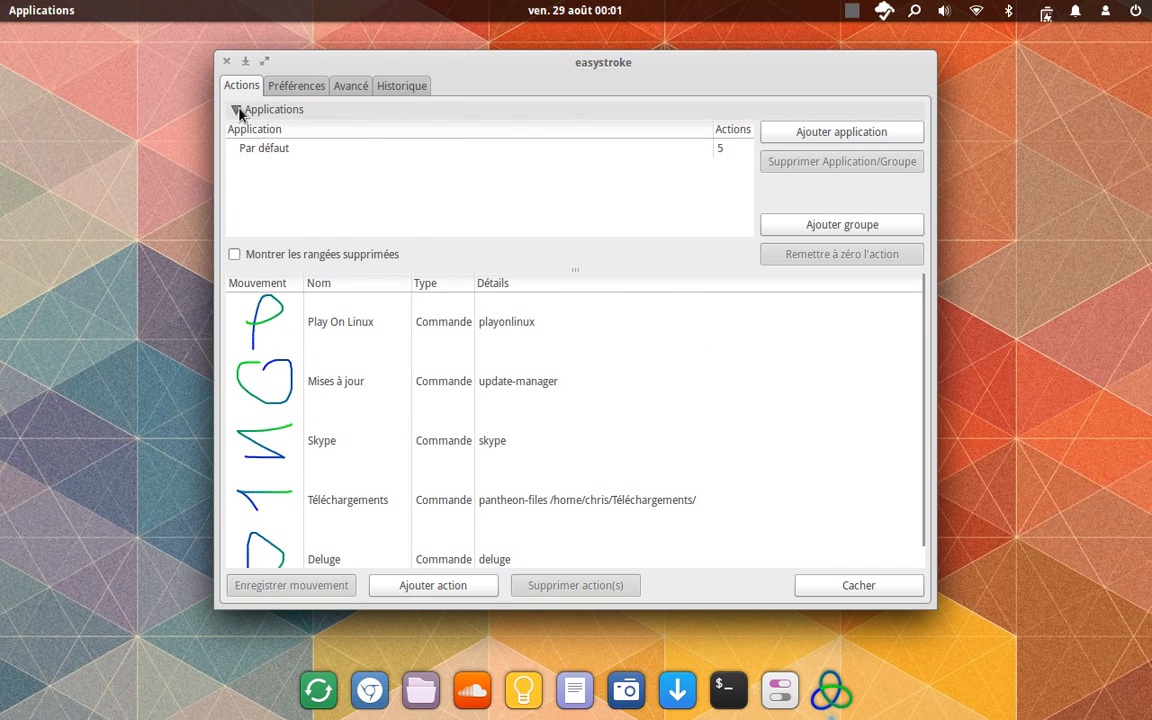
pyautogui.click(238, 111)
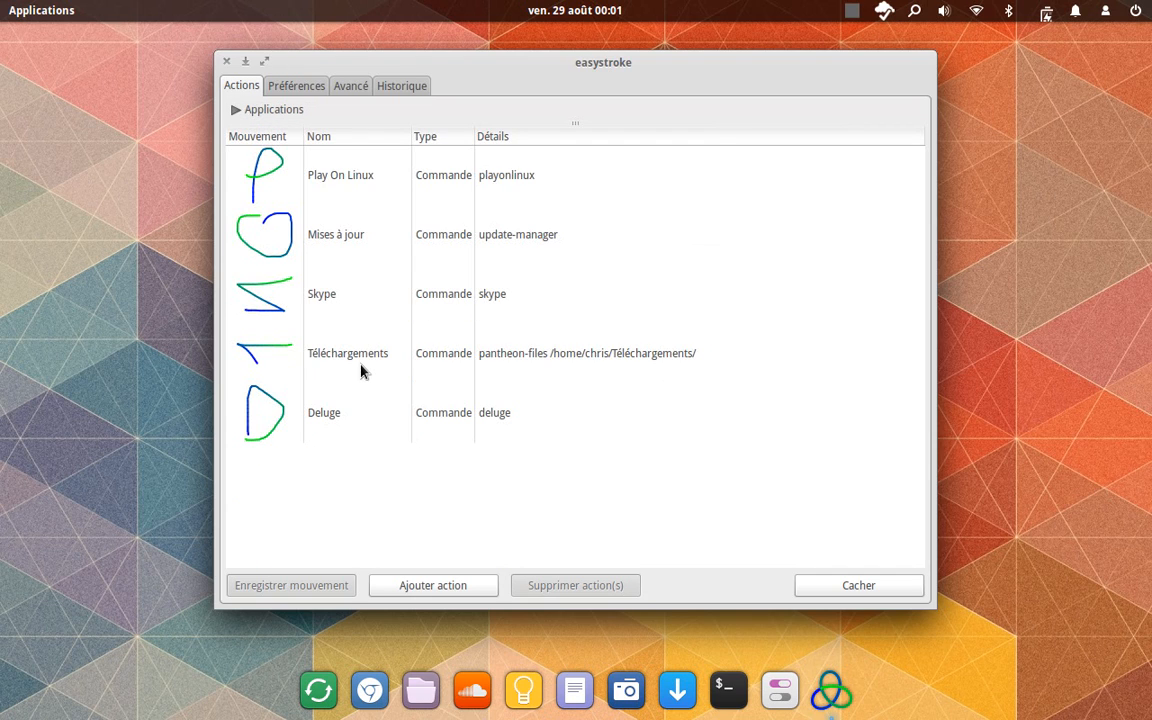
pyautogui.click(240, 110)
pyautogui.click(805, 224)
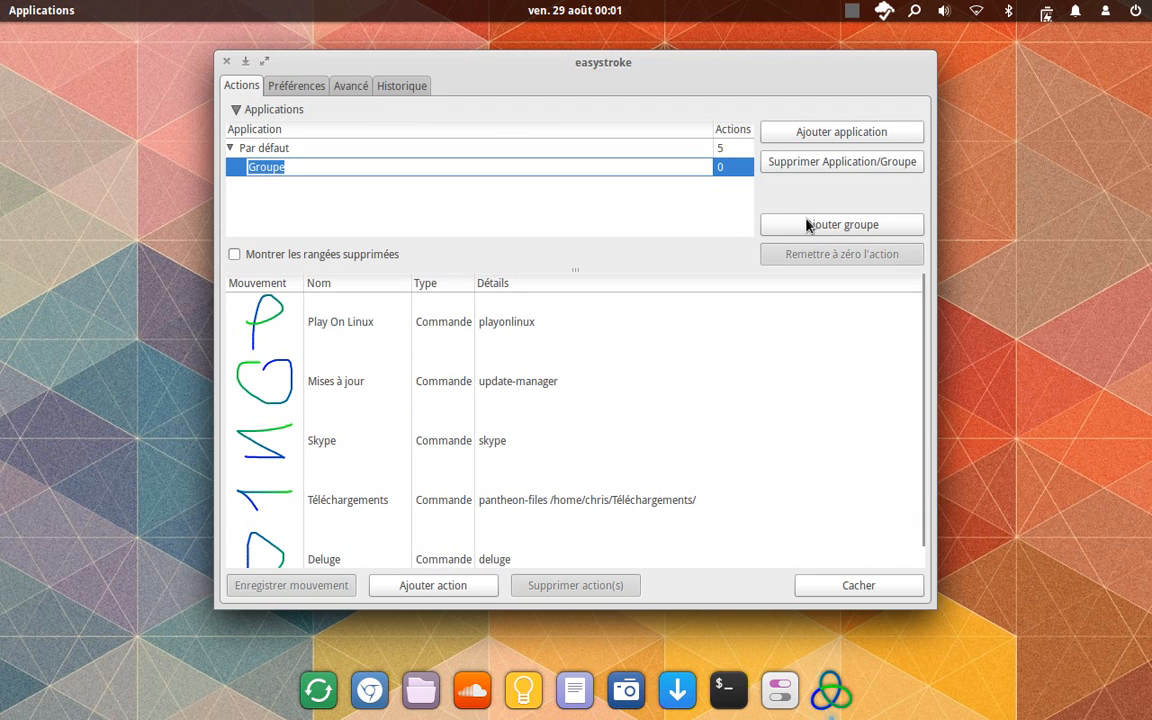
pyautogui.click(255, 167)
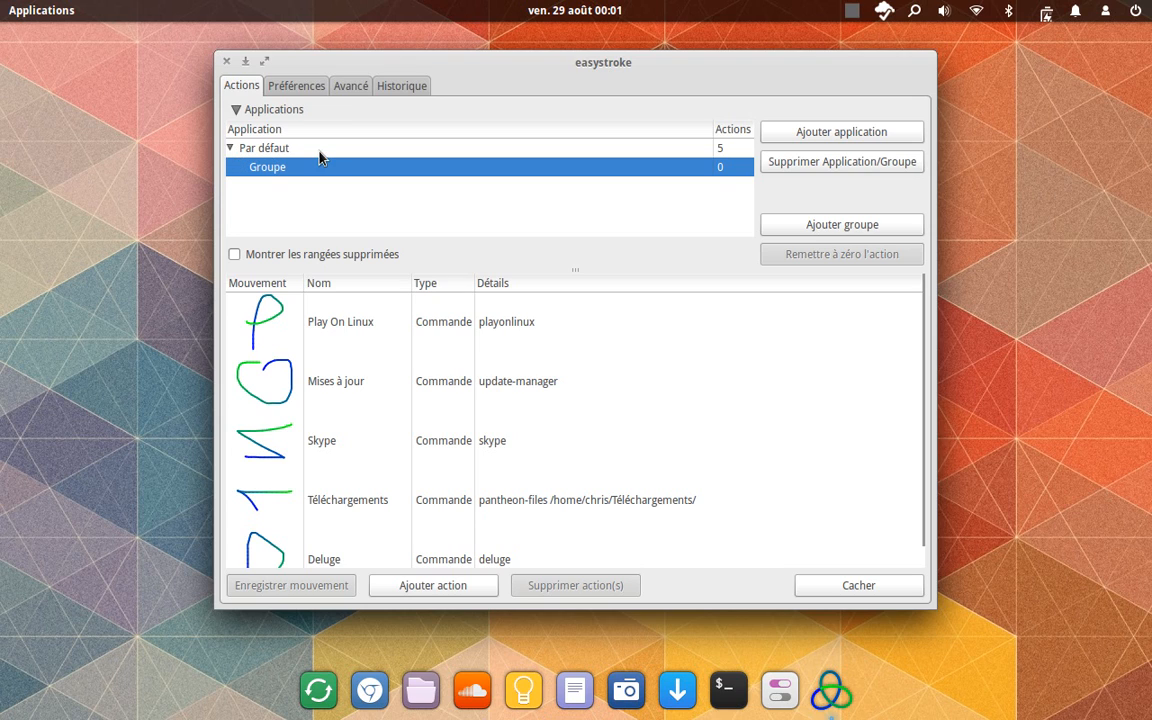
pyautogui.click(229, 148)
pyautogui.click(236, 112)
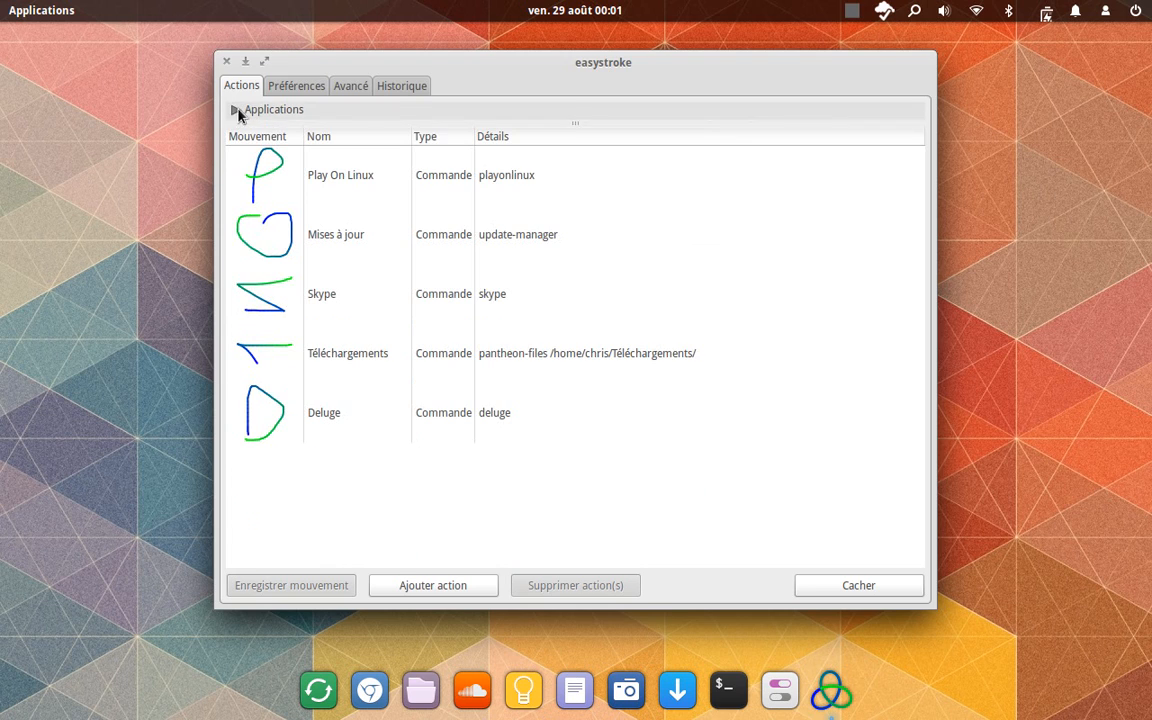
# - Review the preferences, advanced settings and gesture history, examine the match for the "Geste de test" stroke, and return to the actions list
pyautogui.click(320, 88)
pyautogui.click(341, 88)
pyautogui.click(400, 88)
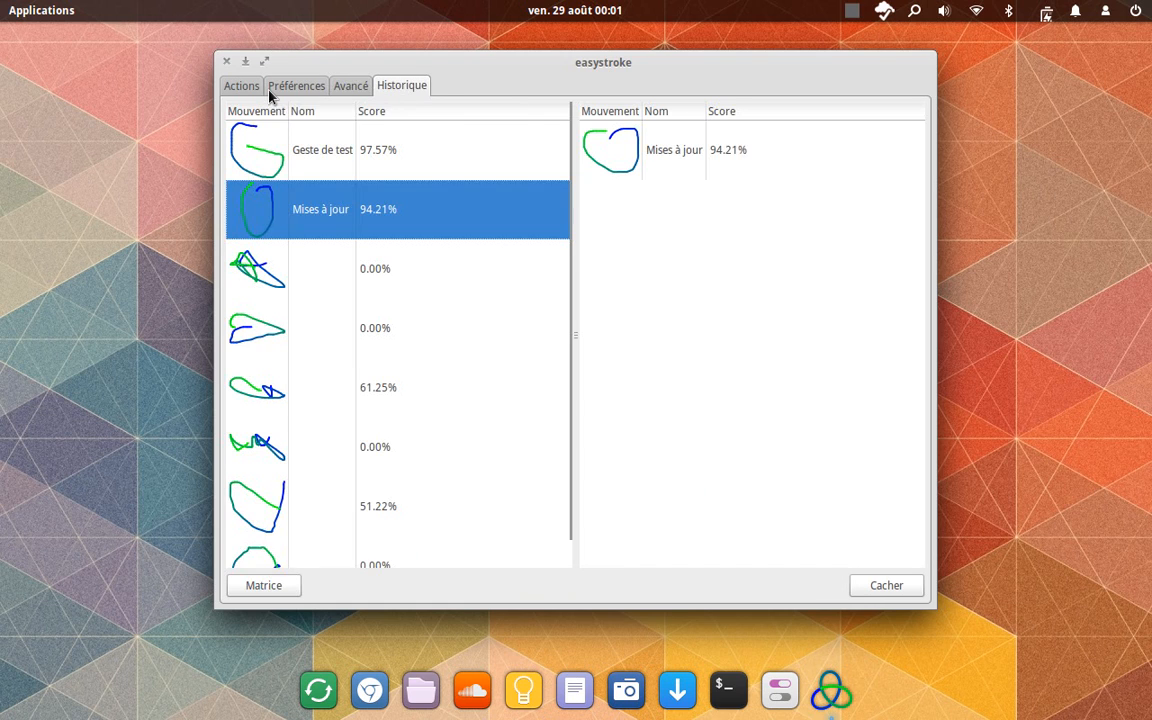
pyautogui.click(350, 90)
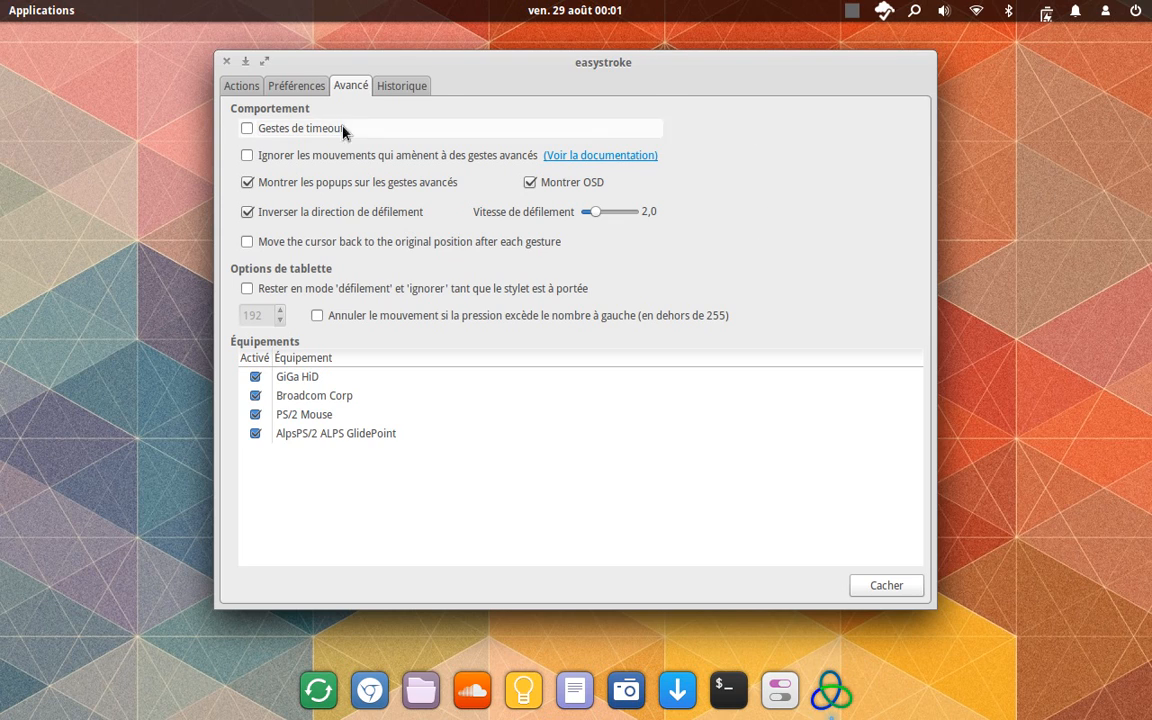
pyautogui.click(288, 88)
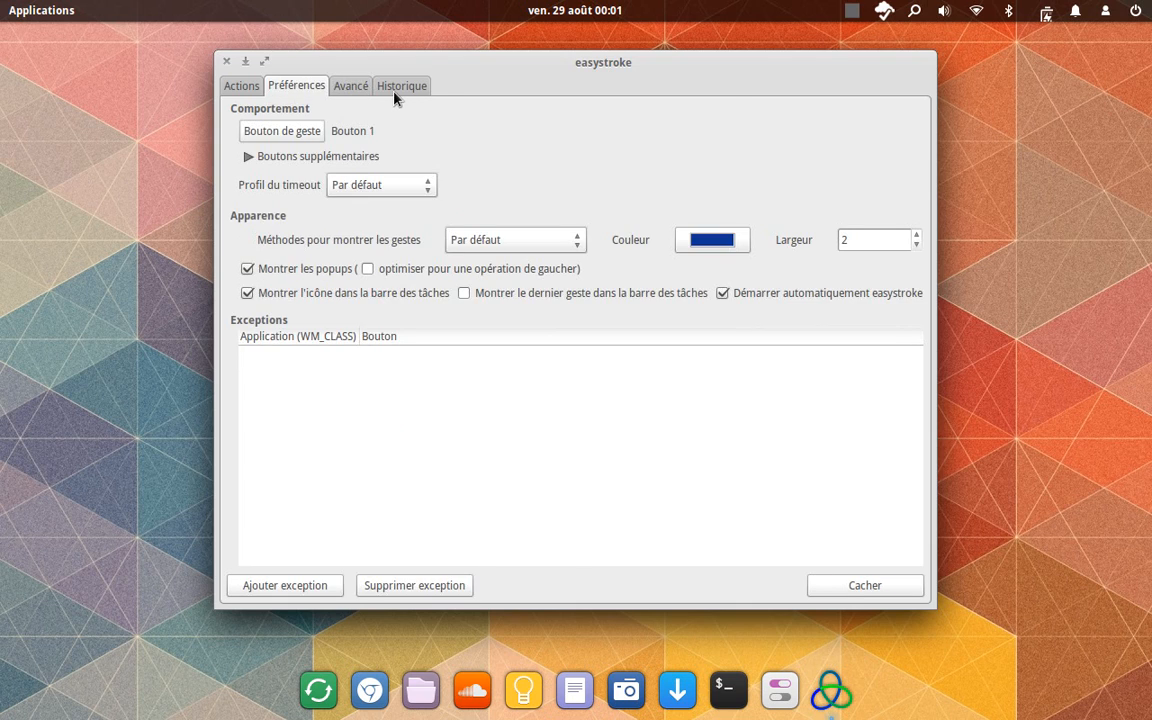
pyautogui.click(398, 88)
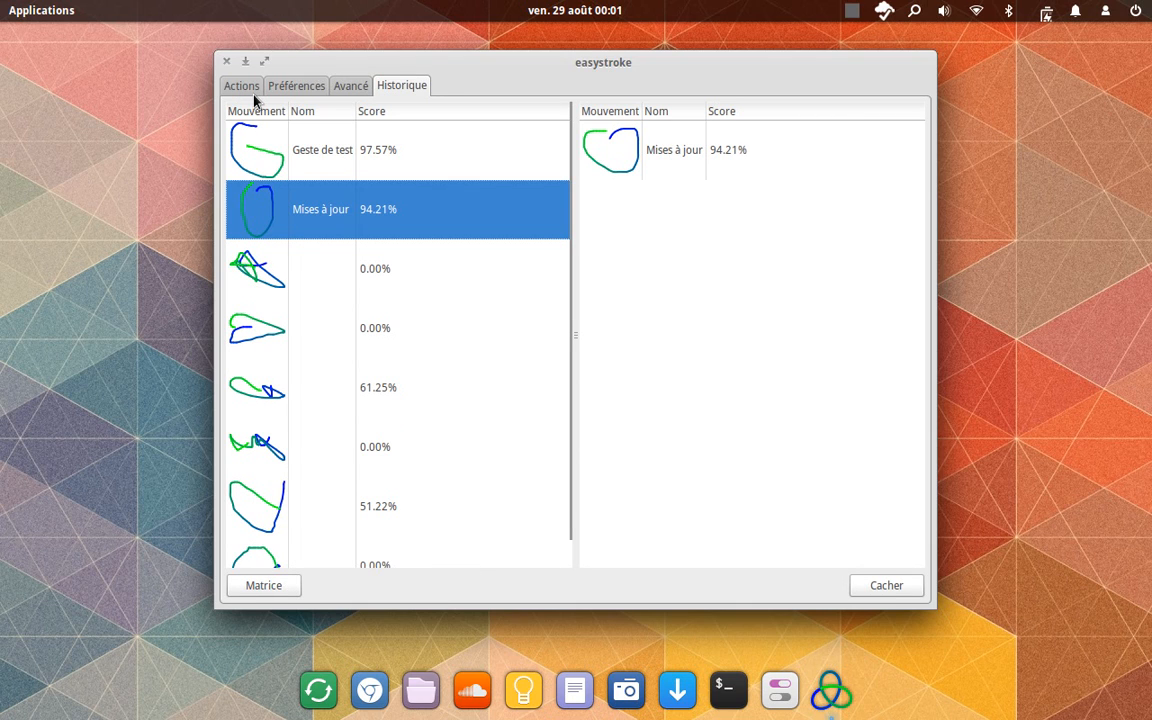
pyautogui.click(407, 153)
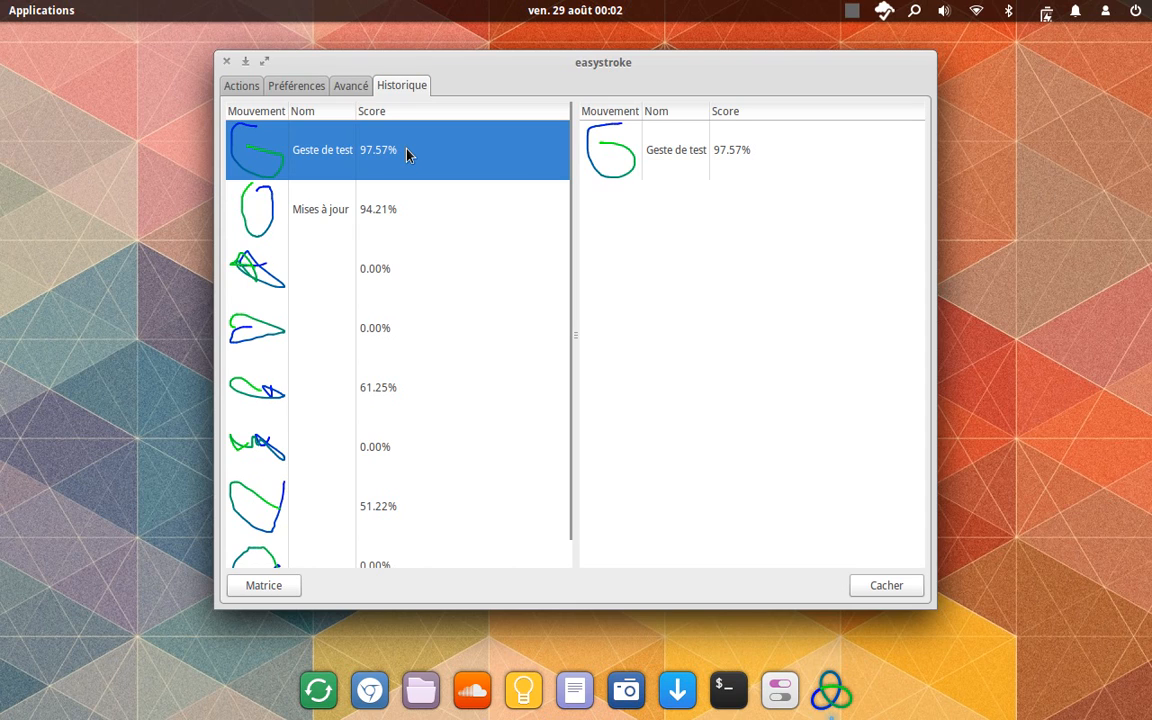
pyautogui.click(219, 77)
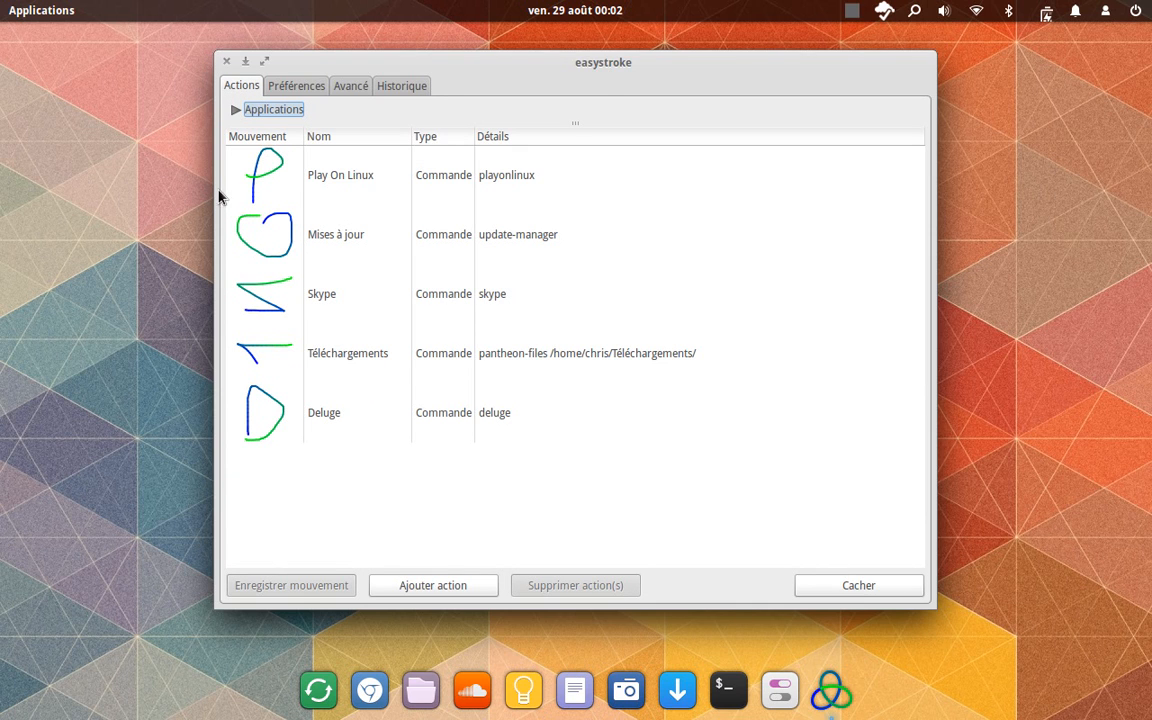
# - Close the easystroke window and relaunch easystroke by searching the installed applications for "easy"
pyautogui.click(226, 61)
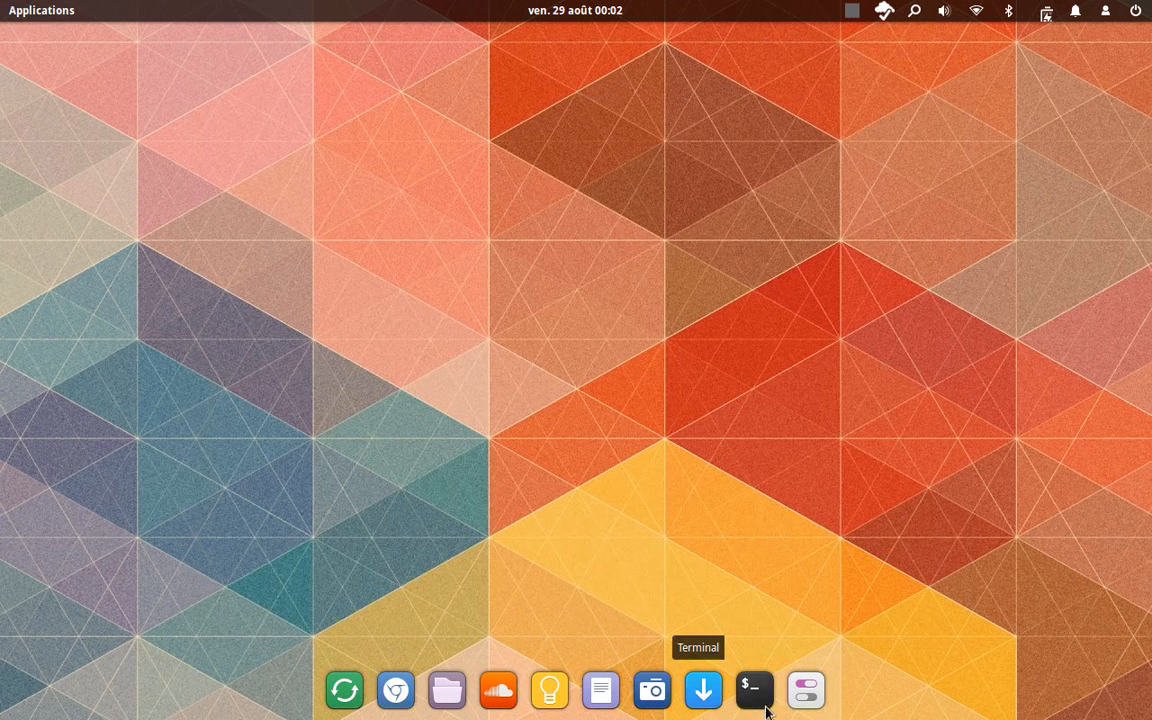
pyautogui.click(49, 7)
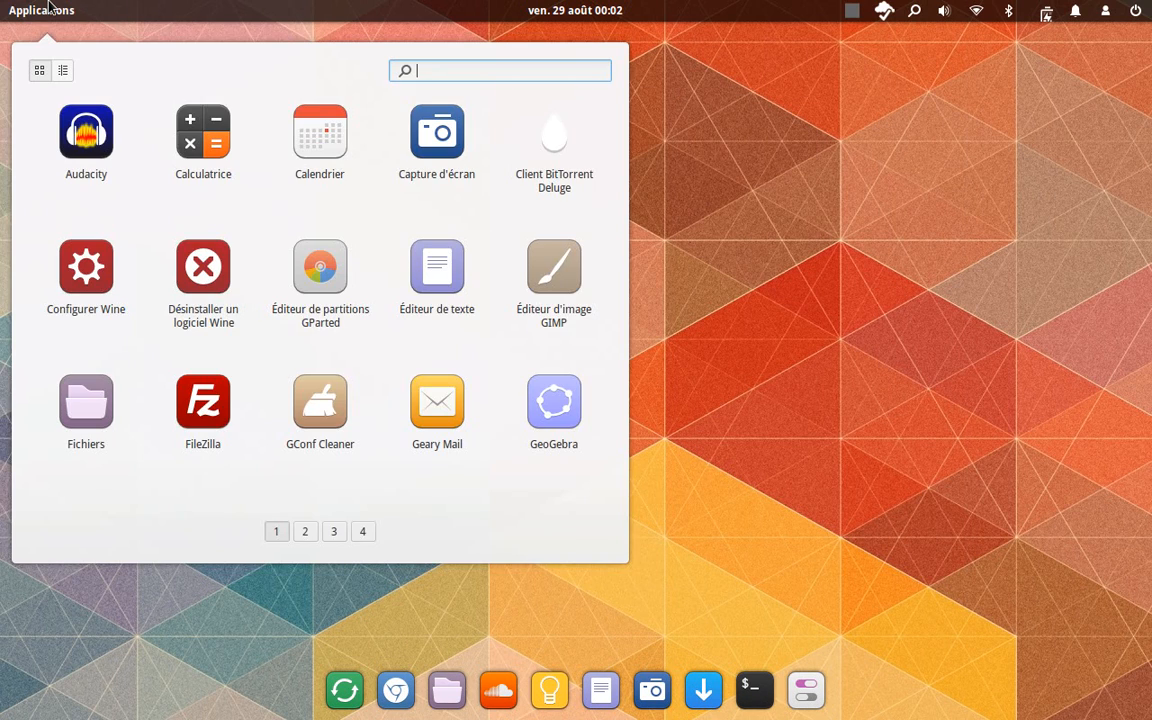
pyautogui.write('easy')
pyautogui.click(118, 110)
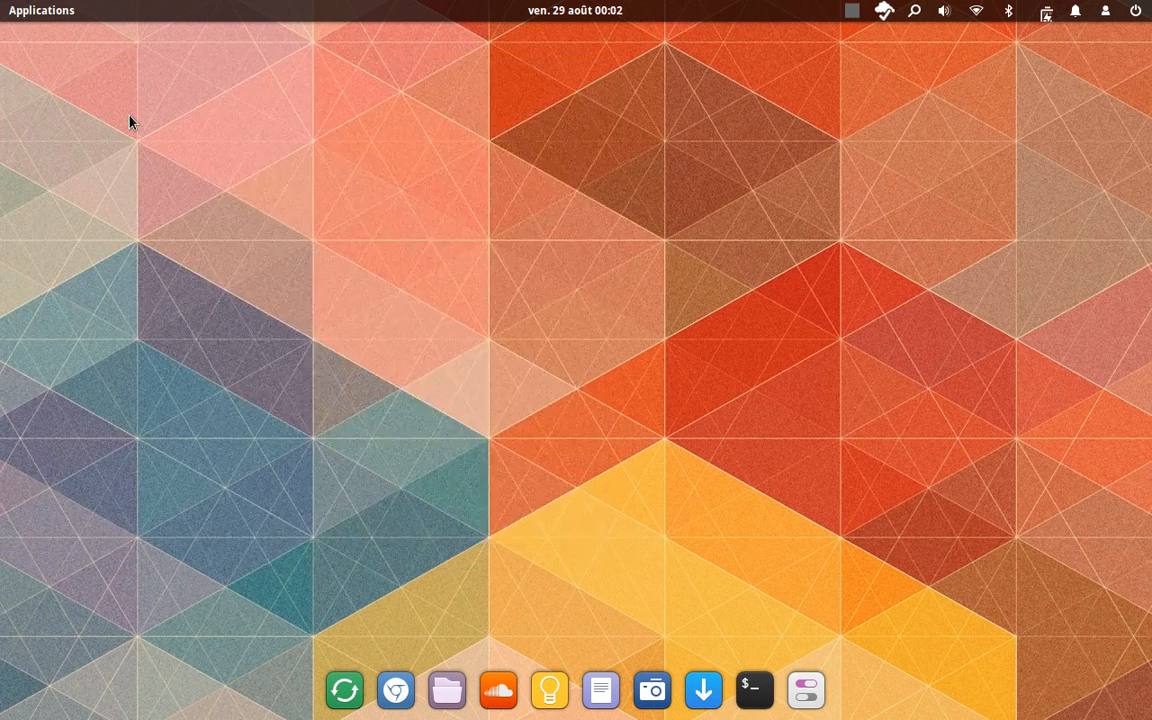
# - Check the "Démarrer automatiquement easystroke" preference by switching it off and back on, and close the window
pyautogui.click(285, 90)
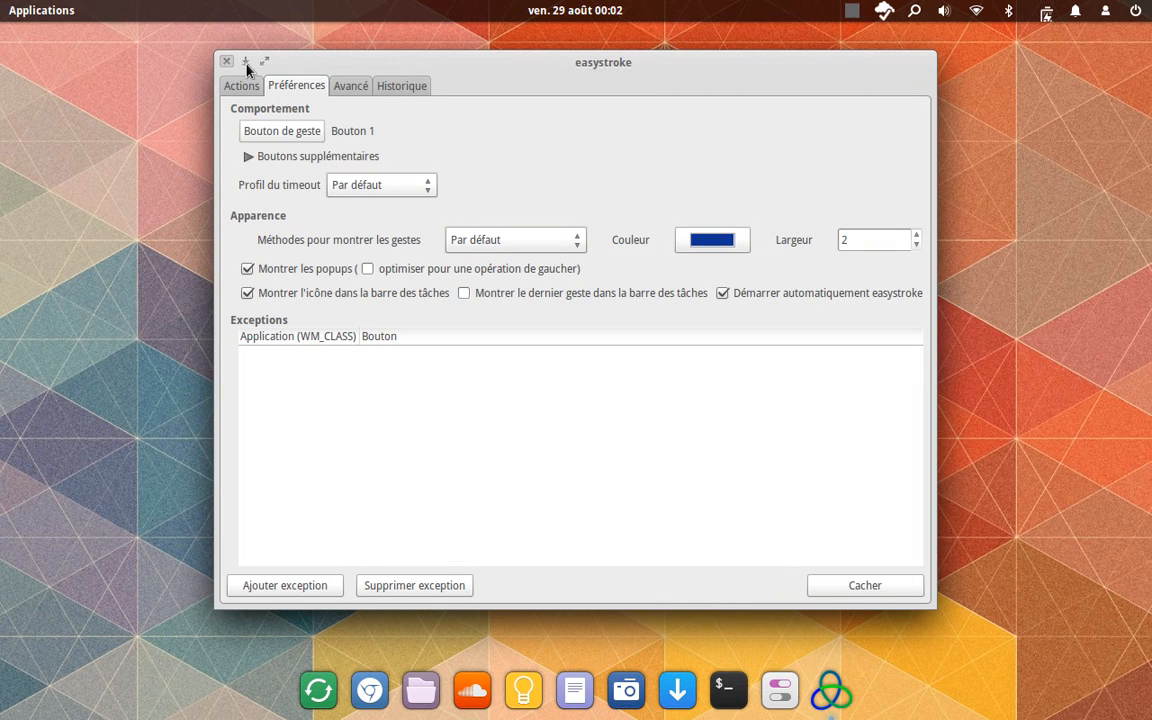
pyautogui.click(720, 296)
pyautogui.click(722, 297)
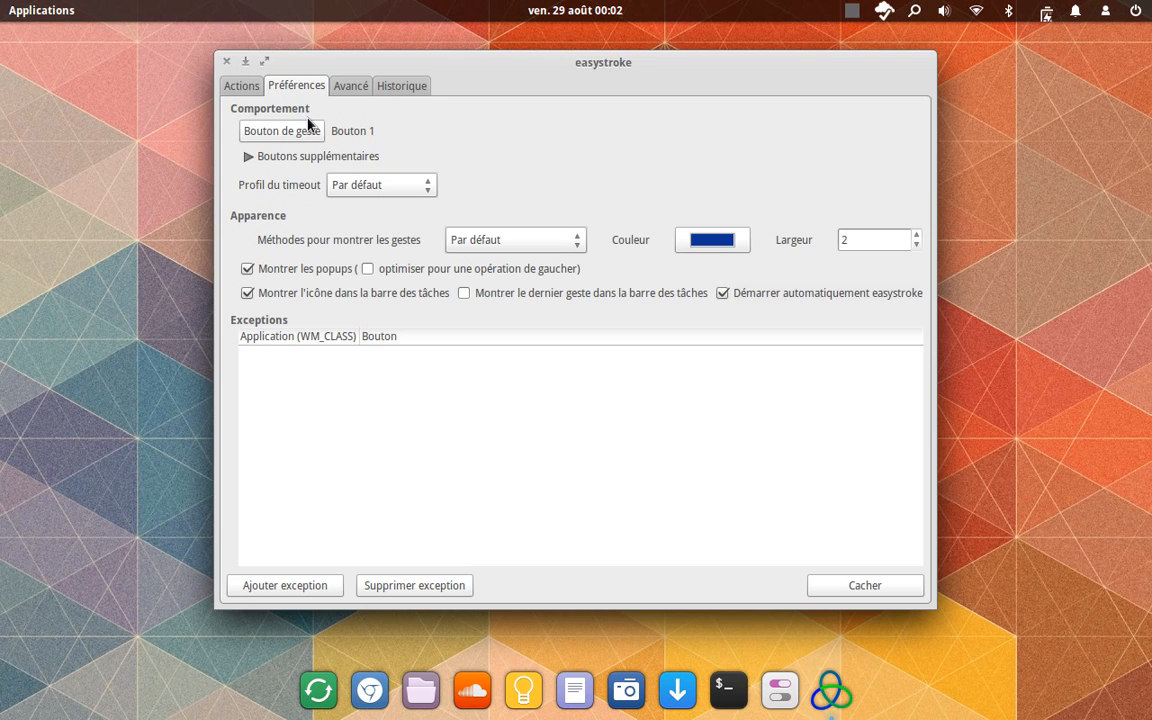
pyautogui.click(227, 62)
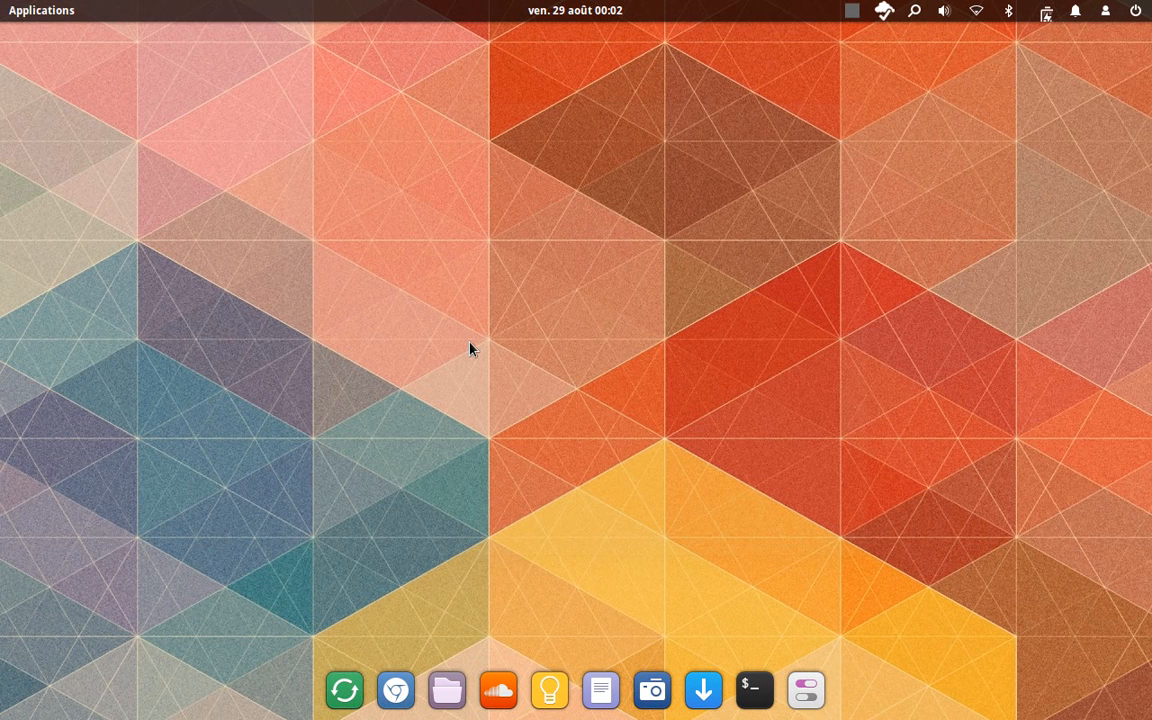
# - Switch to a new terminal window and reposition it on the desktop
pyautogui.hotkey('ctrl', 'alt', 't')
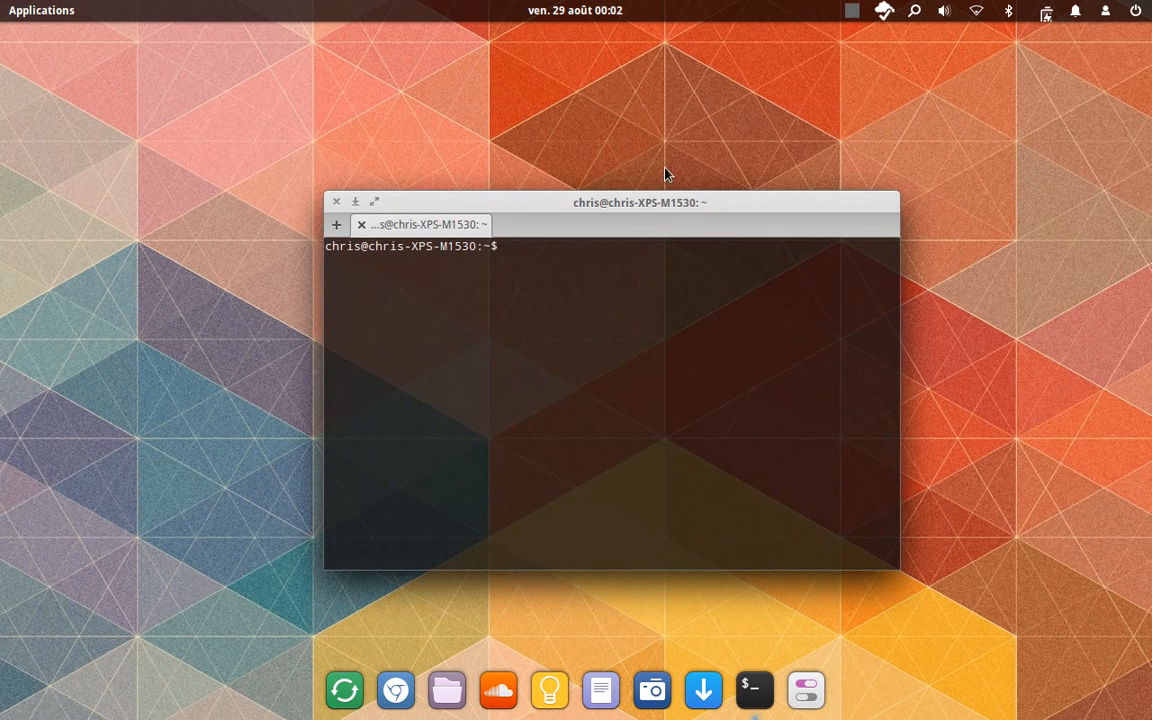
pyautogui.moveTo(643, 206); pyautogui.dragTo(596, 186)
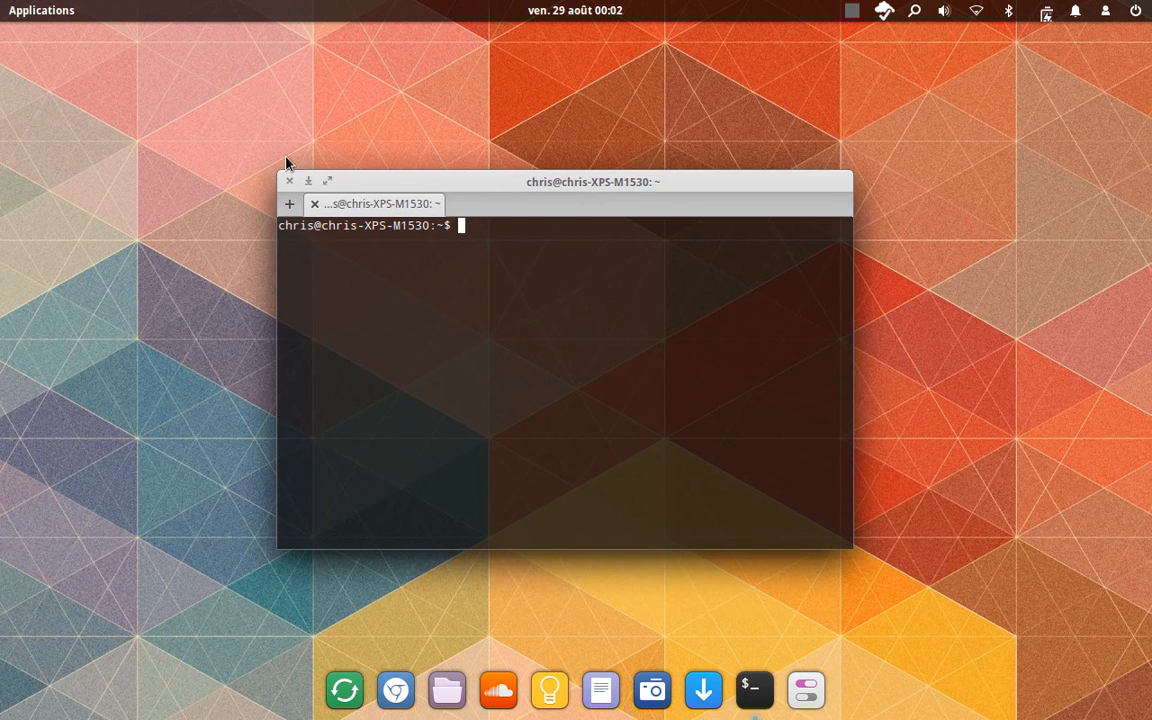
# - Close the terminal window, draw the mouse gesture that launches the update manager, and minimize that window
pyautogui.click(289, 181)
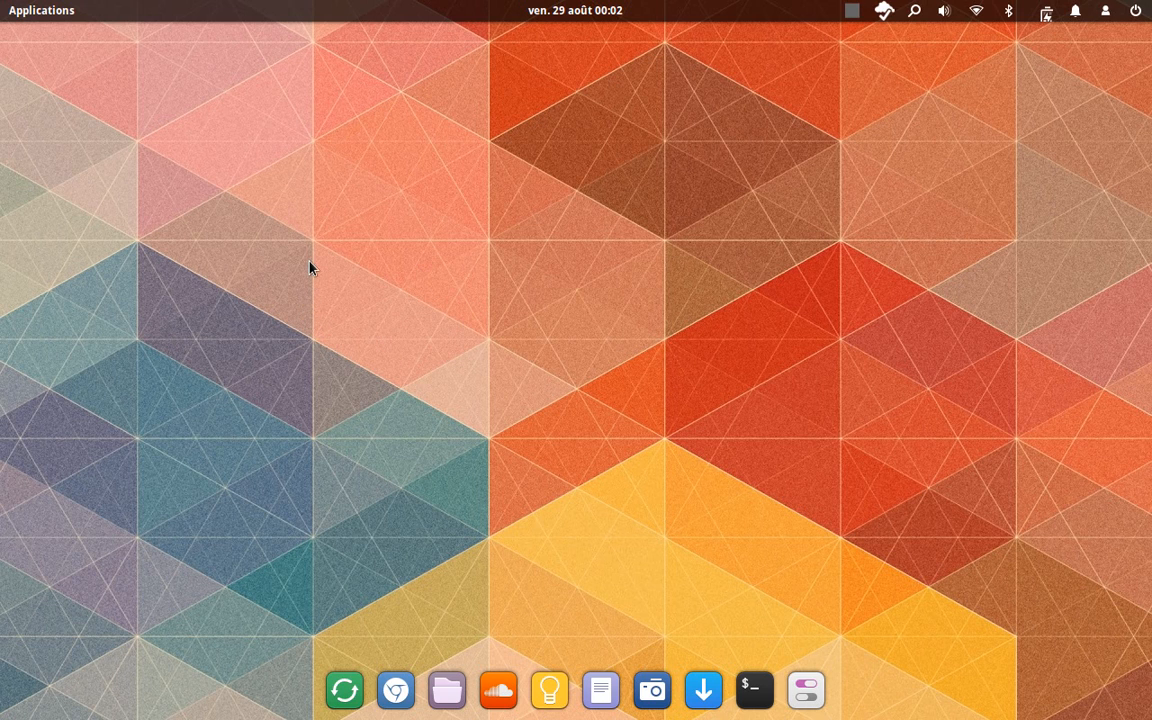
pyautogui.moveTo(309, 261)
pyautogui.mouseDown()
pyautogui.moveTo(404, 403)
pyautogui.moveTo(330, 232)
pyautogui.mouseUp()
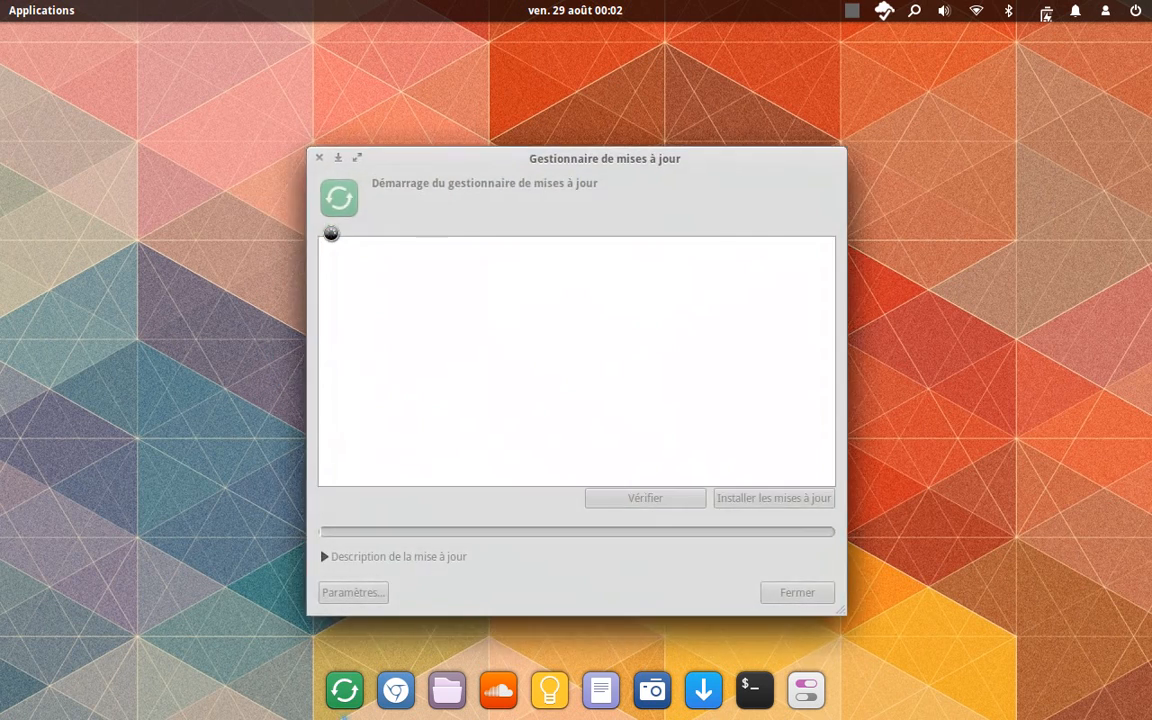
pyautogui.click(339, 158)
# - Launch PlayOnLinux three times by drawing its P-shaped gesture on the desktop, closing it and confirming with "Oui" each time
pyautogui.moveTo(301, 411)
pyautogui.mouseDown()
pyautogui.moveTo(273, 444)
pyautogui.moveTo(268, 427)
pyautogui.mouseUp()
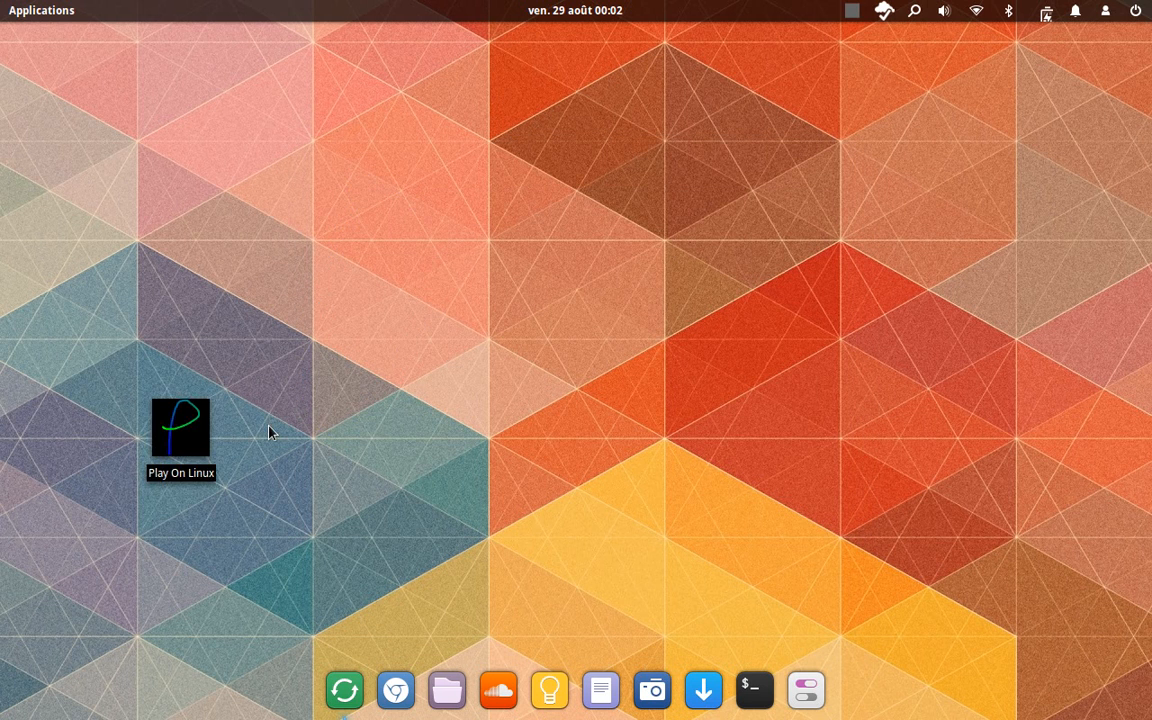
pyautogui.click(356, 180)
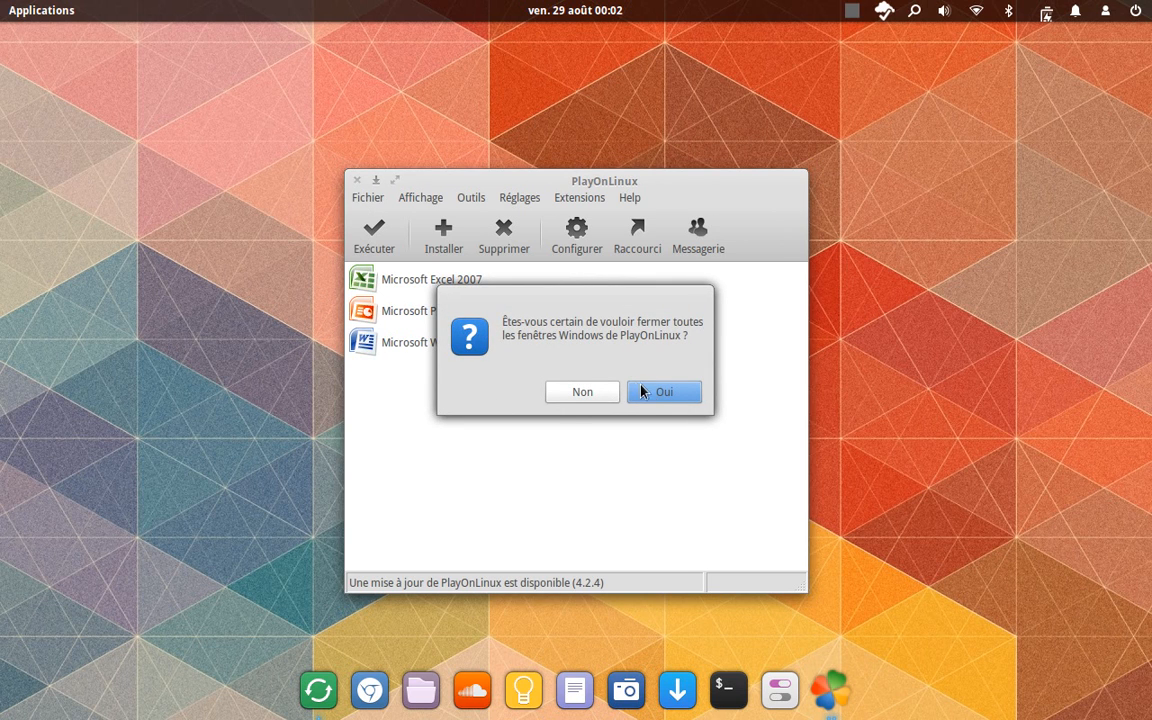
pyautogui.click(641, 391)
pyautogui.moveTo(363, 404)
pyautogui.mouseDown()
pyautogui.moveTo(391, 167)
pyautogui.moveTo(380, 375)
pyautogui.mouseUp()
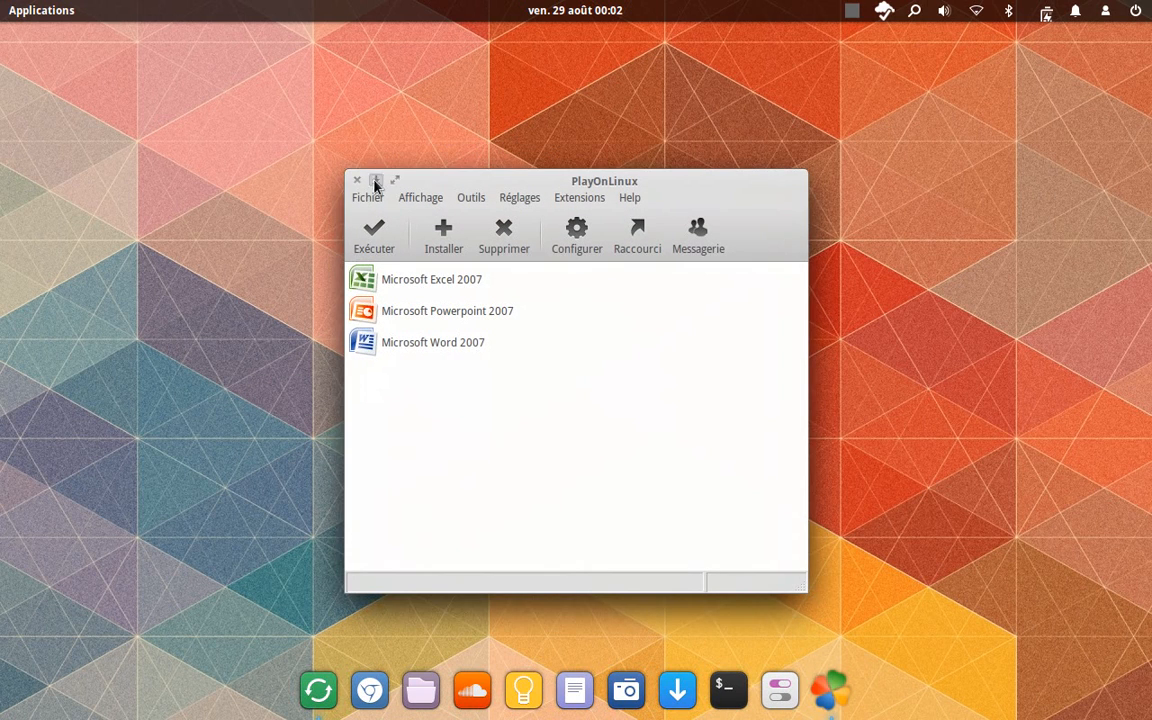
pyautogui.click(359, 187)
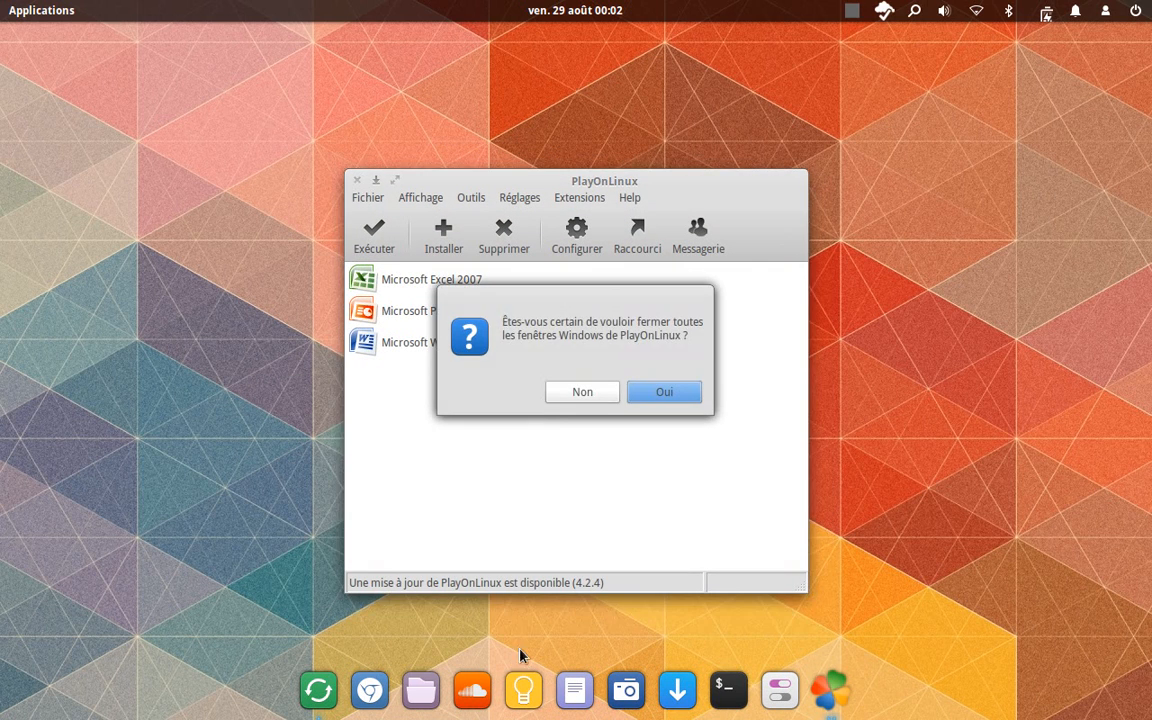
pyautogui.click(645, 395)
pyautogui.moveTo(340, 430)
pyautogui.mouseDown()
pyautogui.moveTo(540, 200)
pyautogui.moveTo(368, 298)
pyautogui.mouseUp()
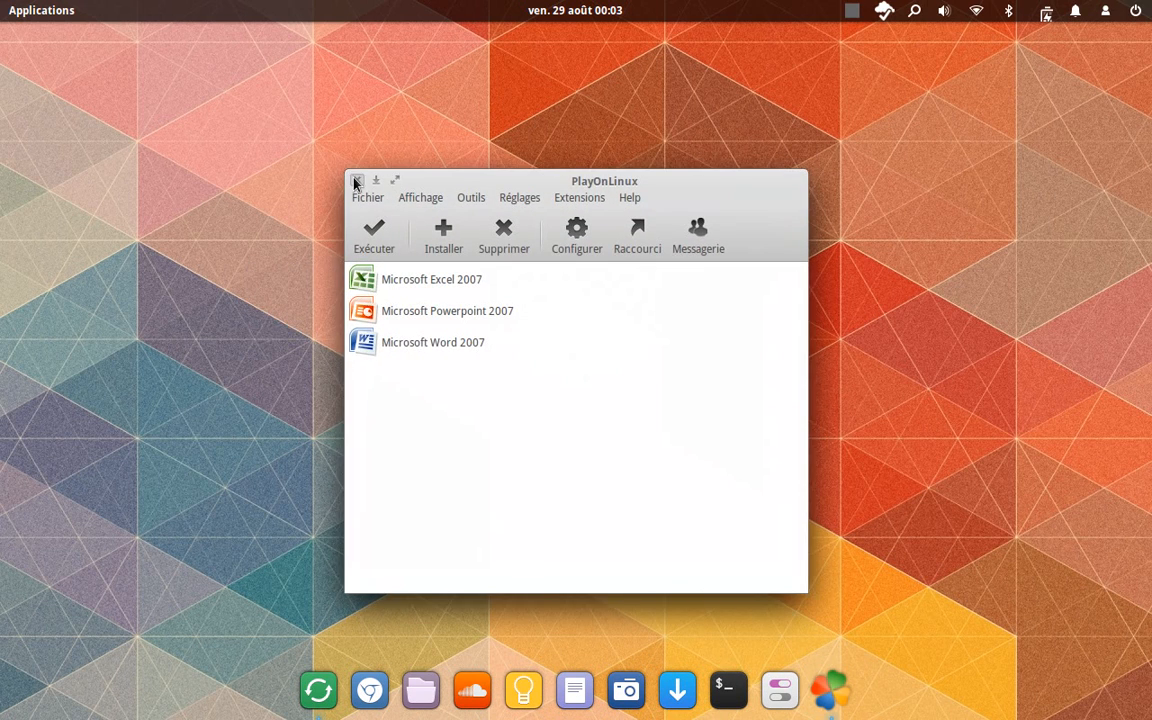
pyautogui.click(357, 181)
pyautogui.click(690, 393)
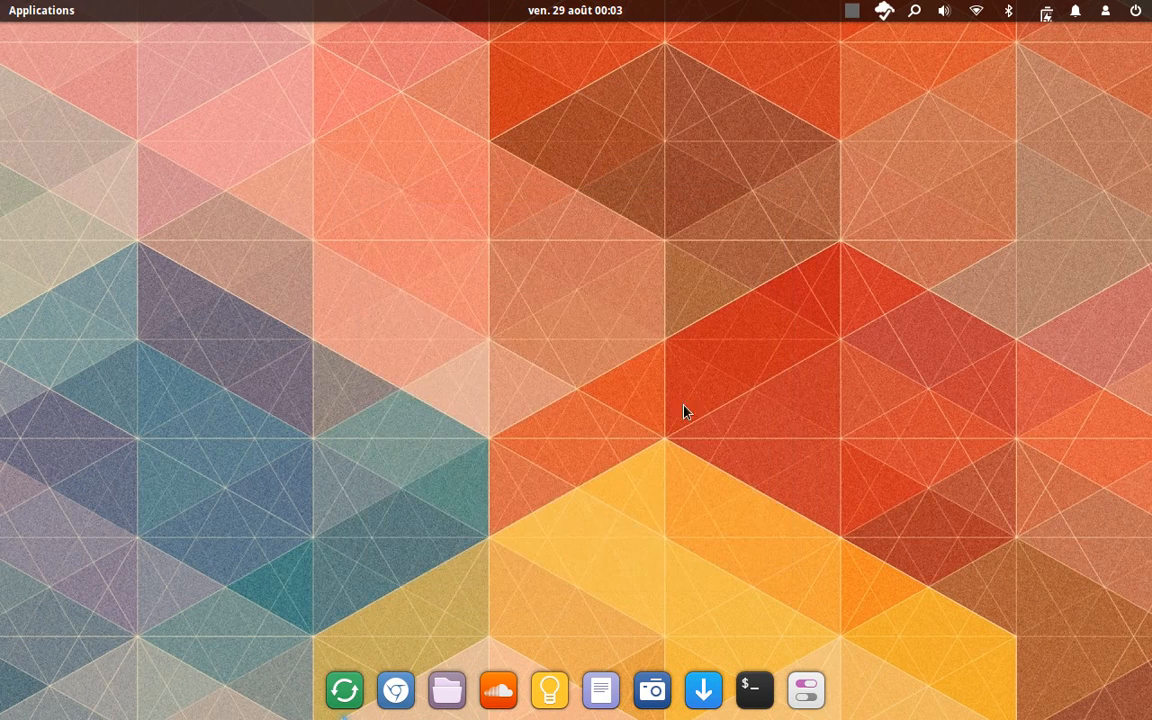
# - Show and dismiss the list of installed applications, and open and close the system settings
pyautogui.click(44, 10)
pyautogui.click(738, 548)
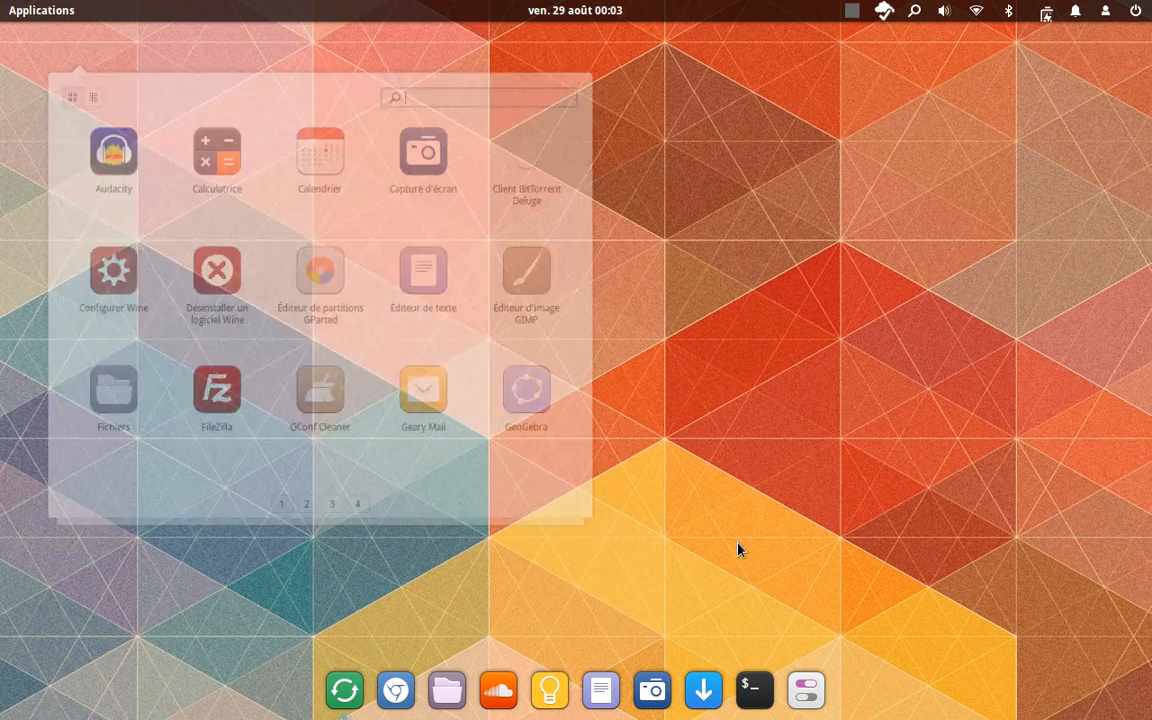
pyautogui.click(806, 687)
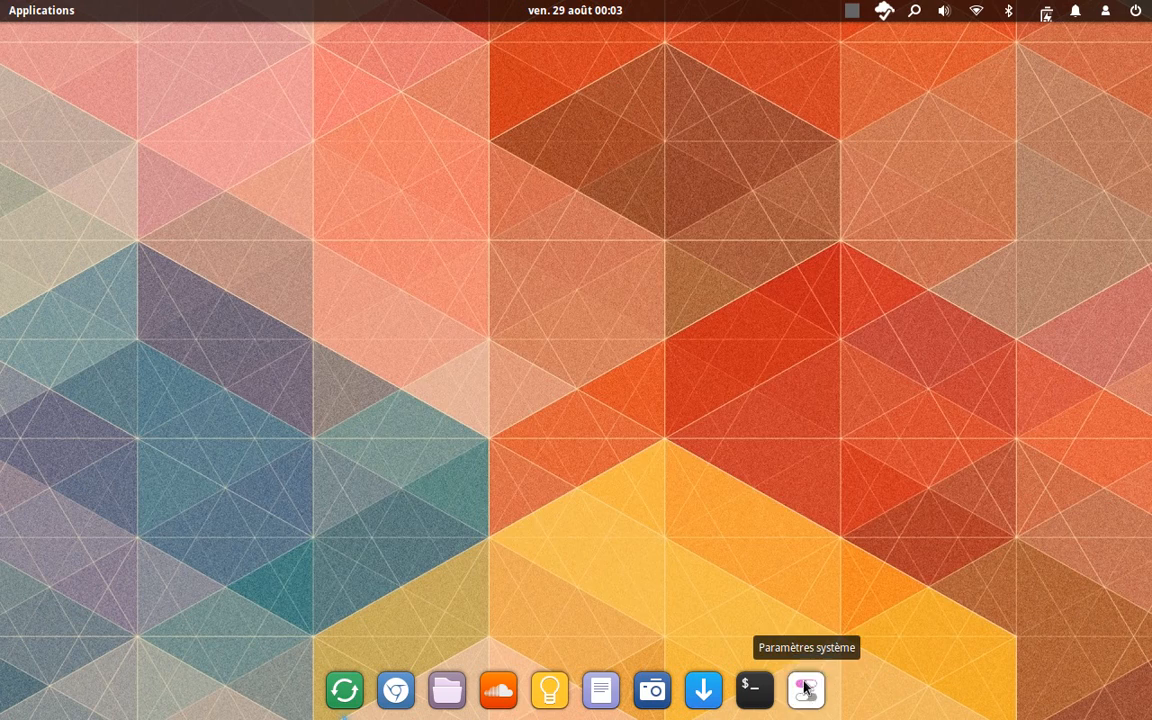
pyautogui.click(207, 165)
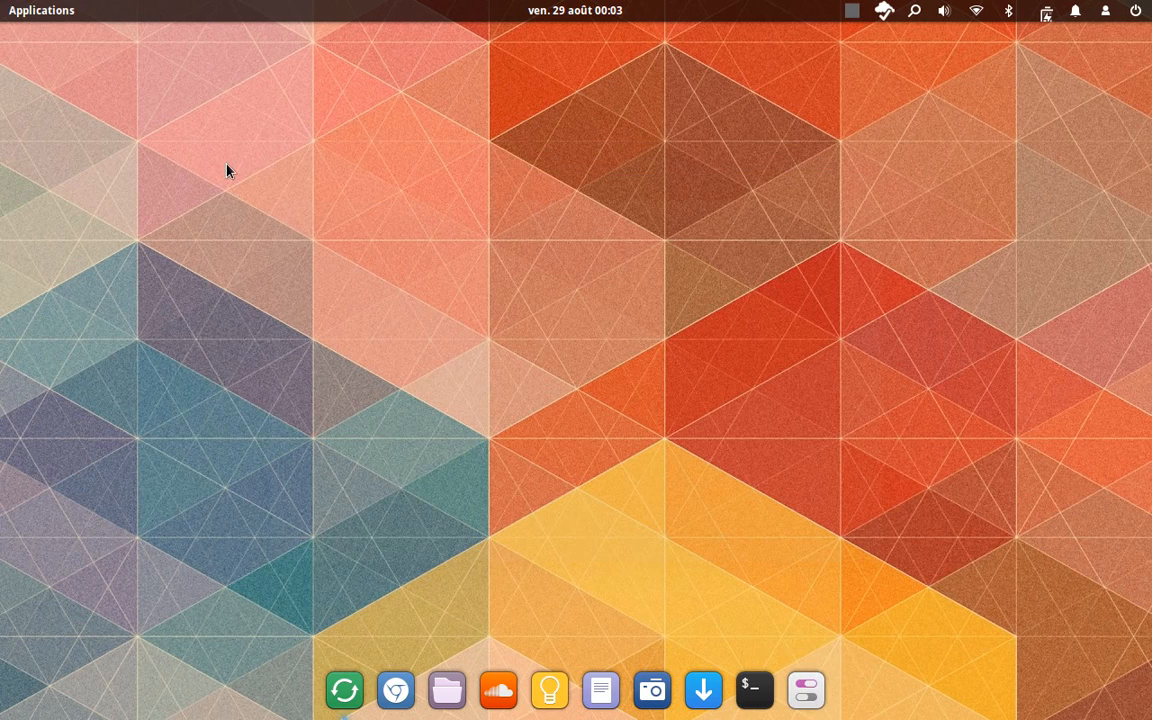
# - Search the installed applications for "easy", launch easystroke, and close its window
pyautogui.click(38, 10)
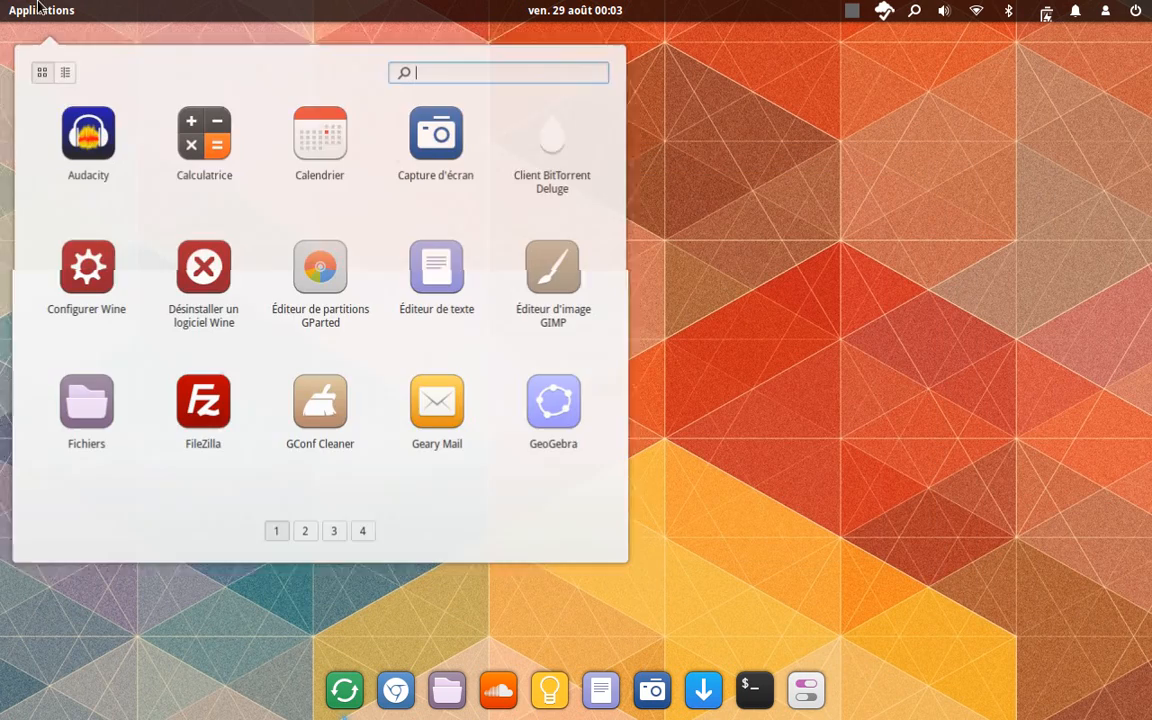
pyautogui.write('easy')
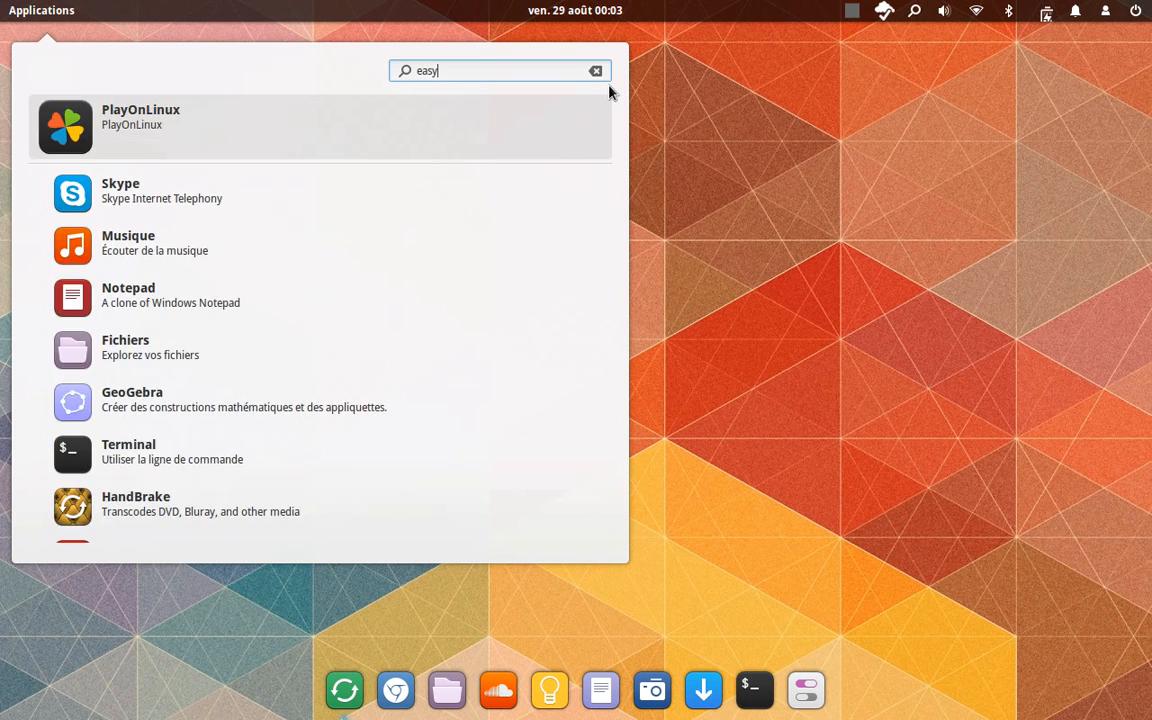
pyautogui.press('Return')
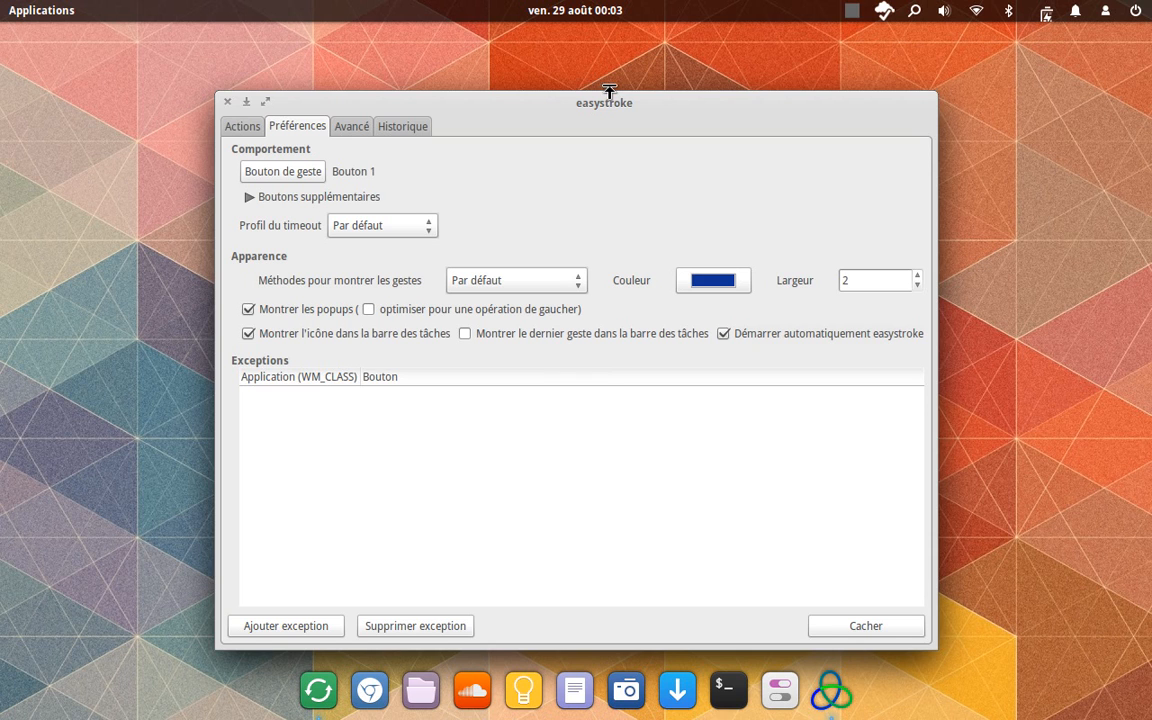
pyautogui.click(228, 103)
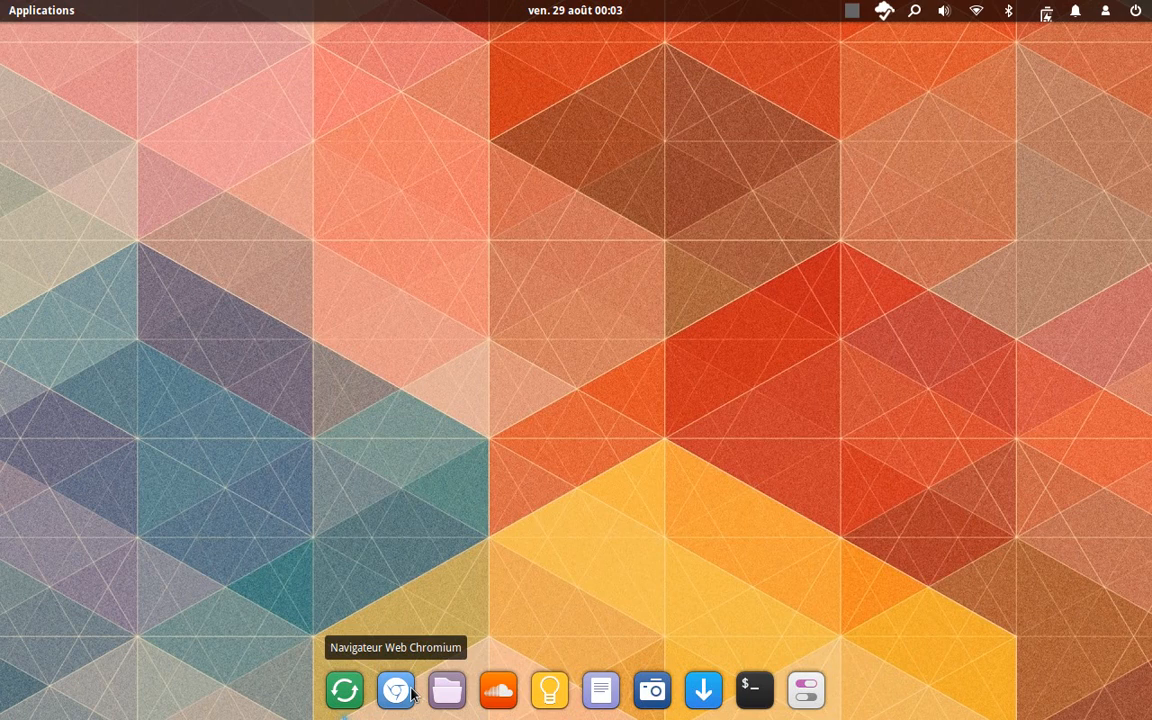
# - Open the personal folder in the file manager and close it
pyautogui.click(447, 688)
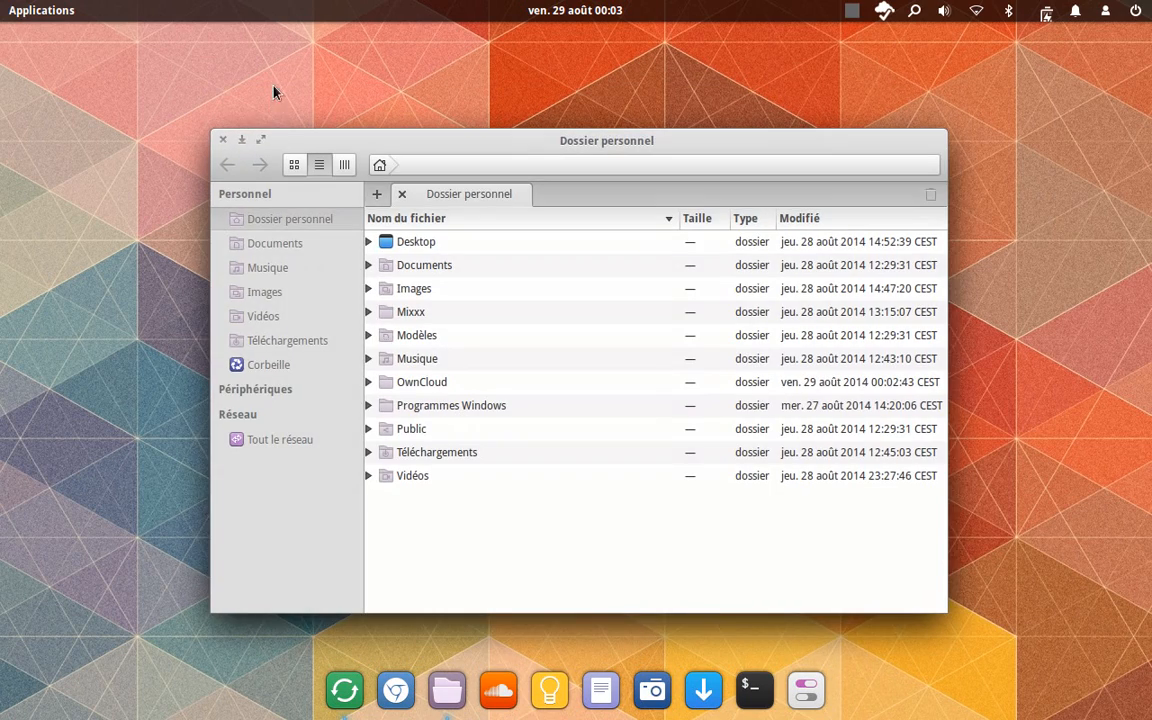
pyautogui.click(223, 139)
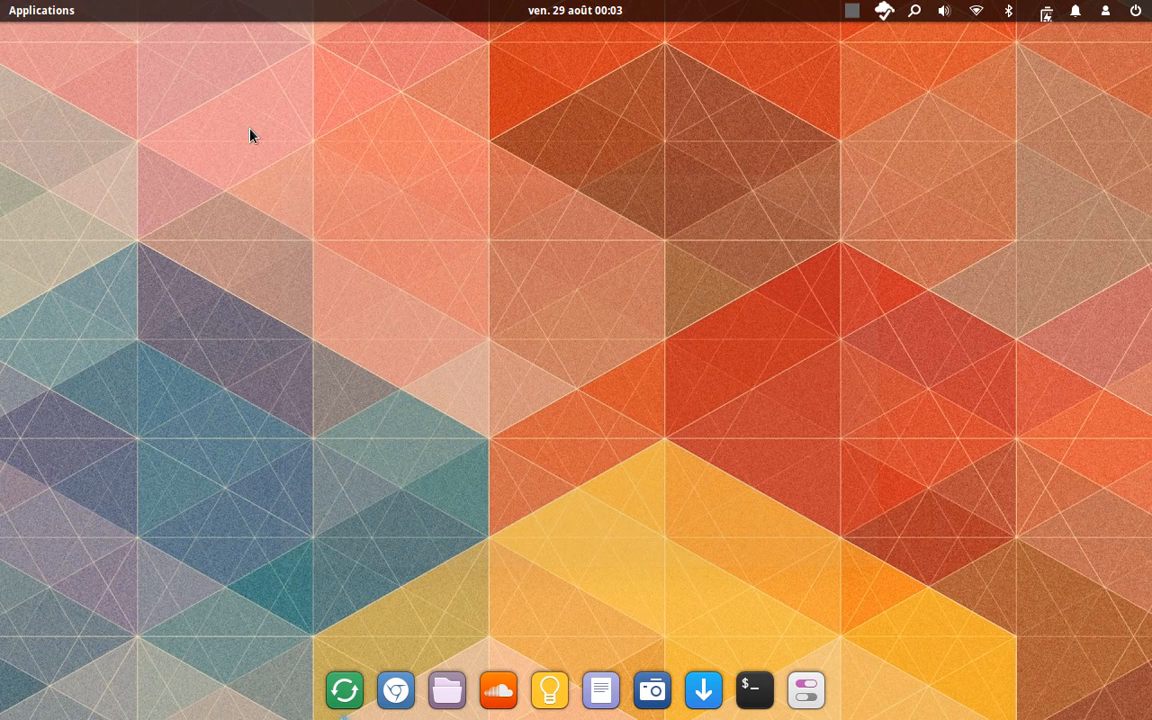
pyautogui.click(852, 12)
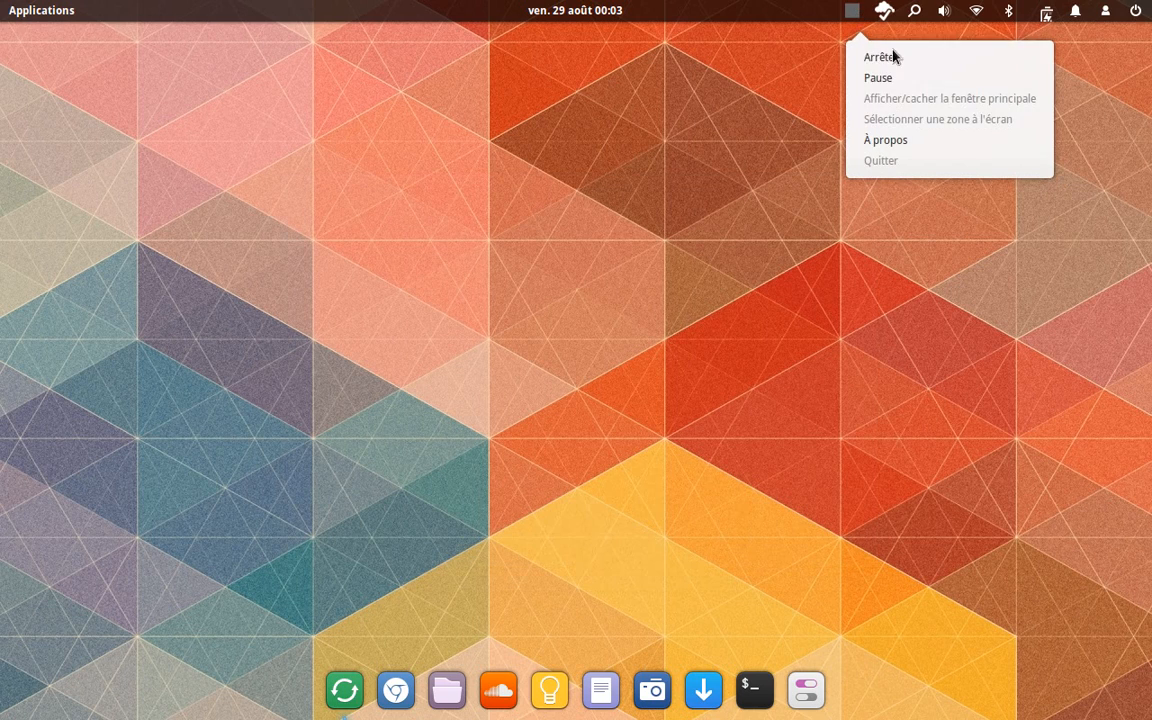